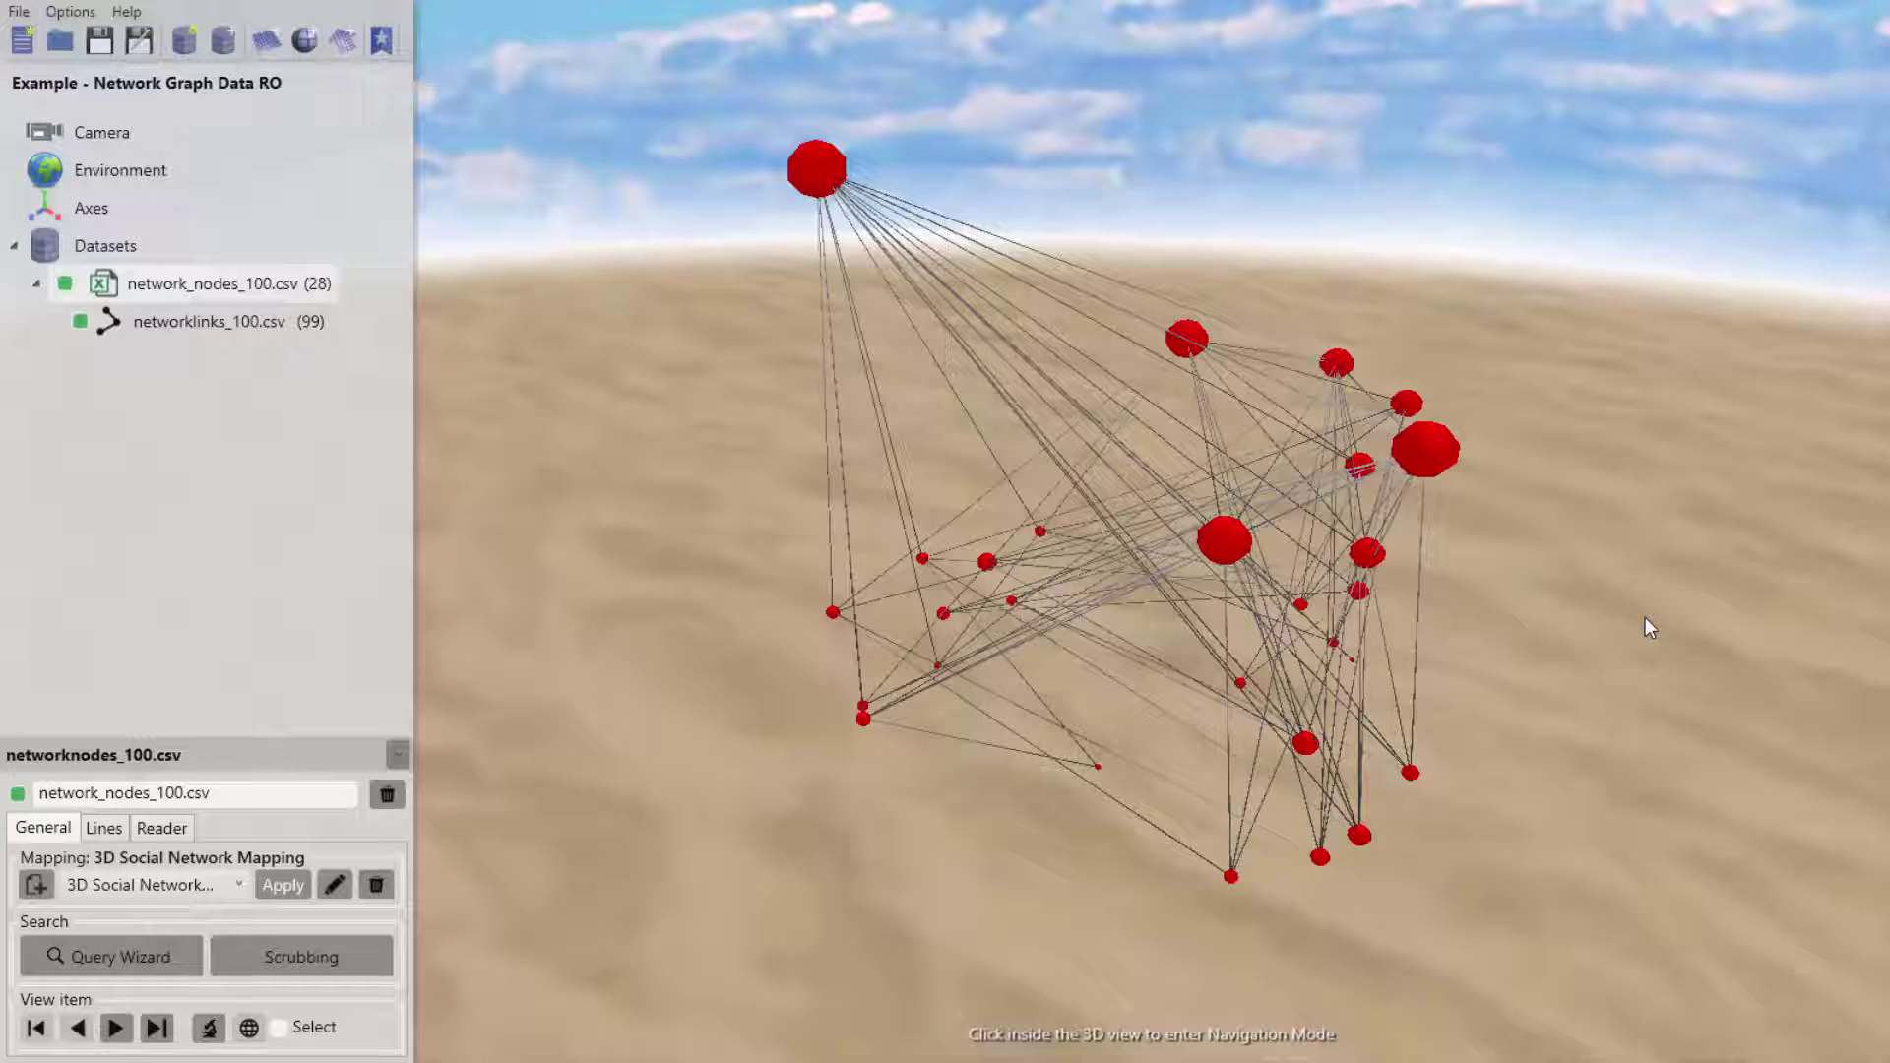
# - Examine the 3D network from different angles and read the labels of its largest and smallest nodes
pyautogui.click(1569, 565)
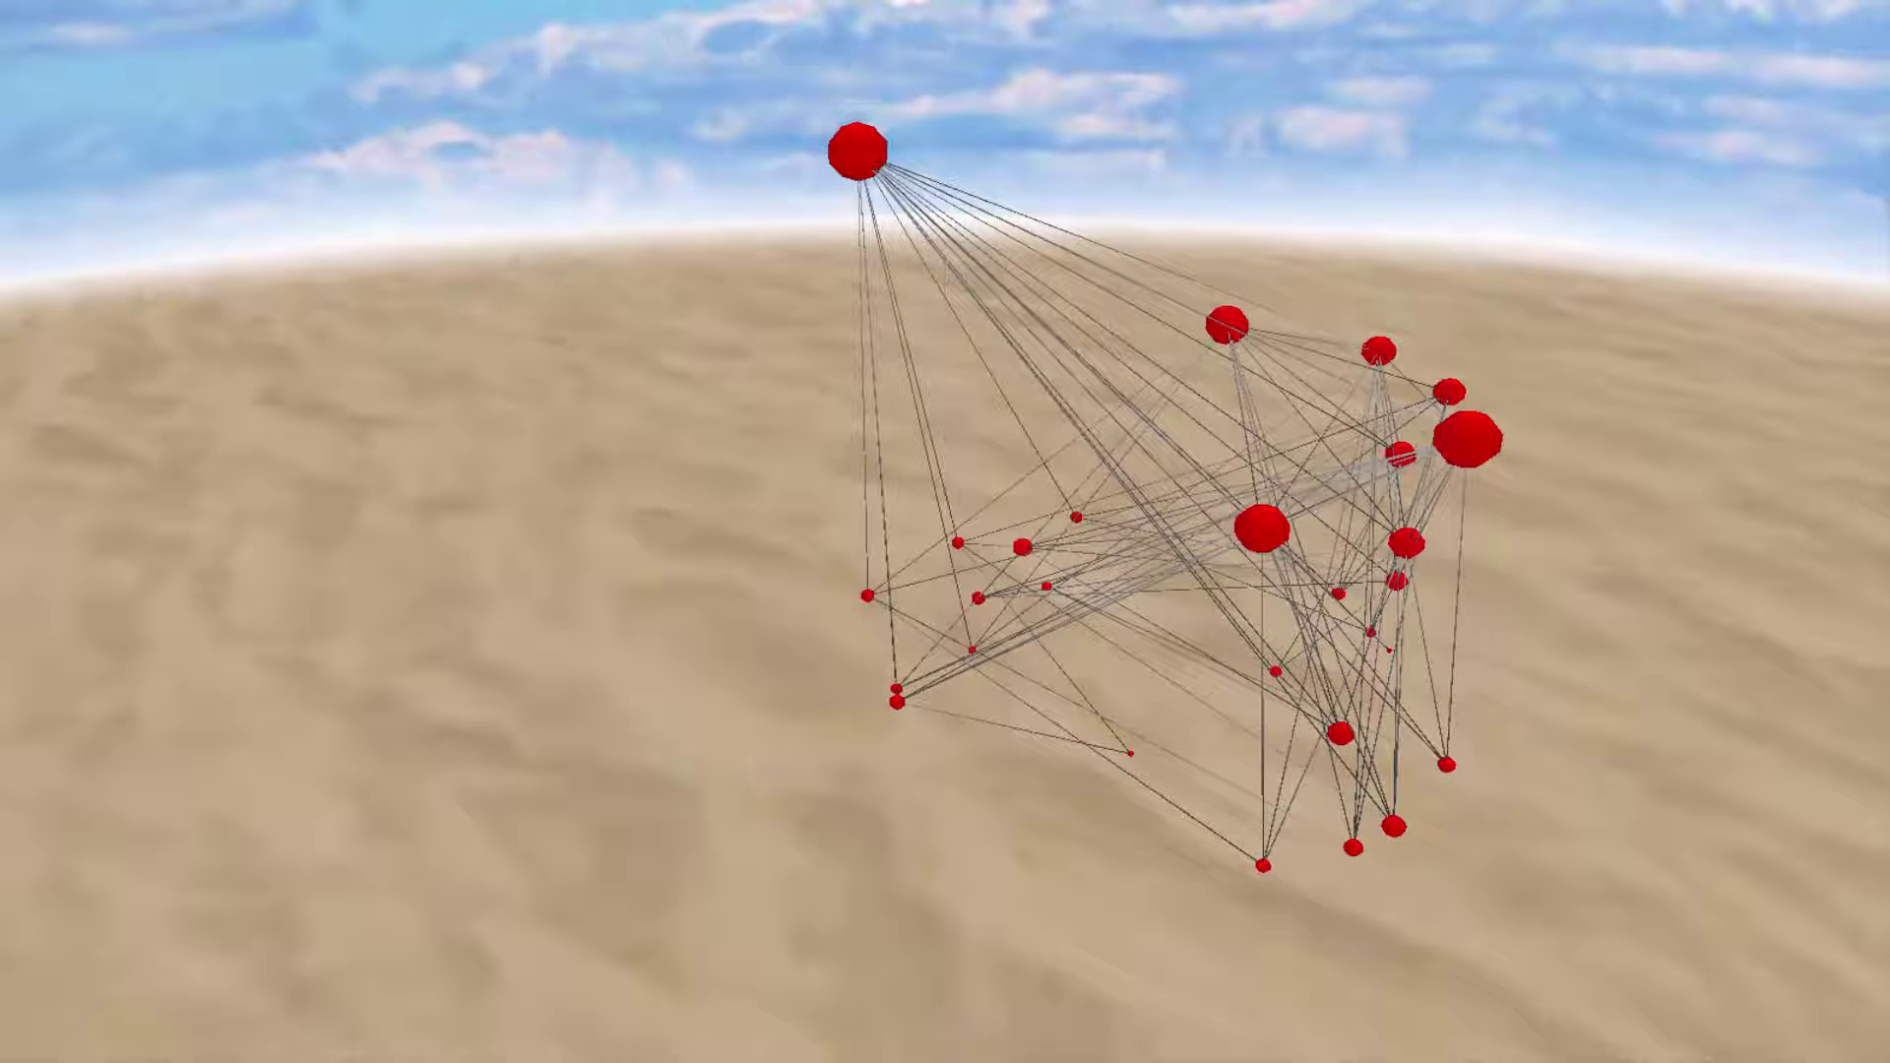
pyautogui.press('Escape')
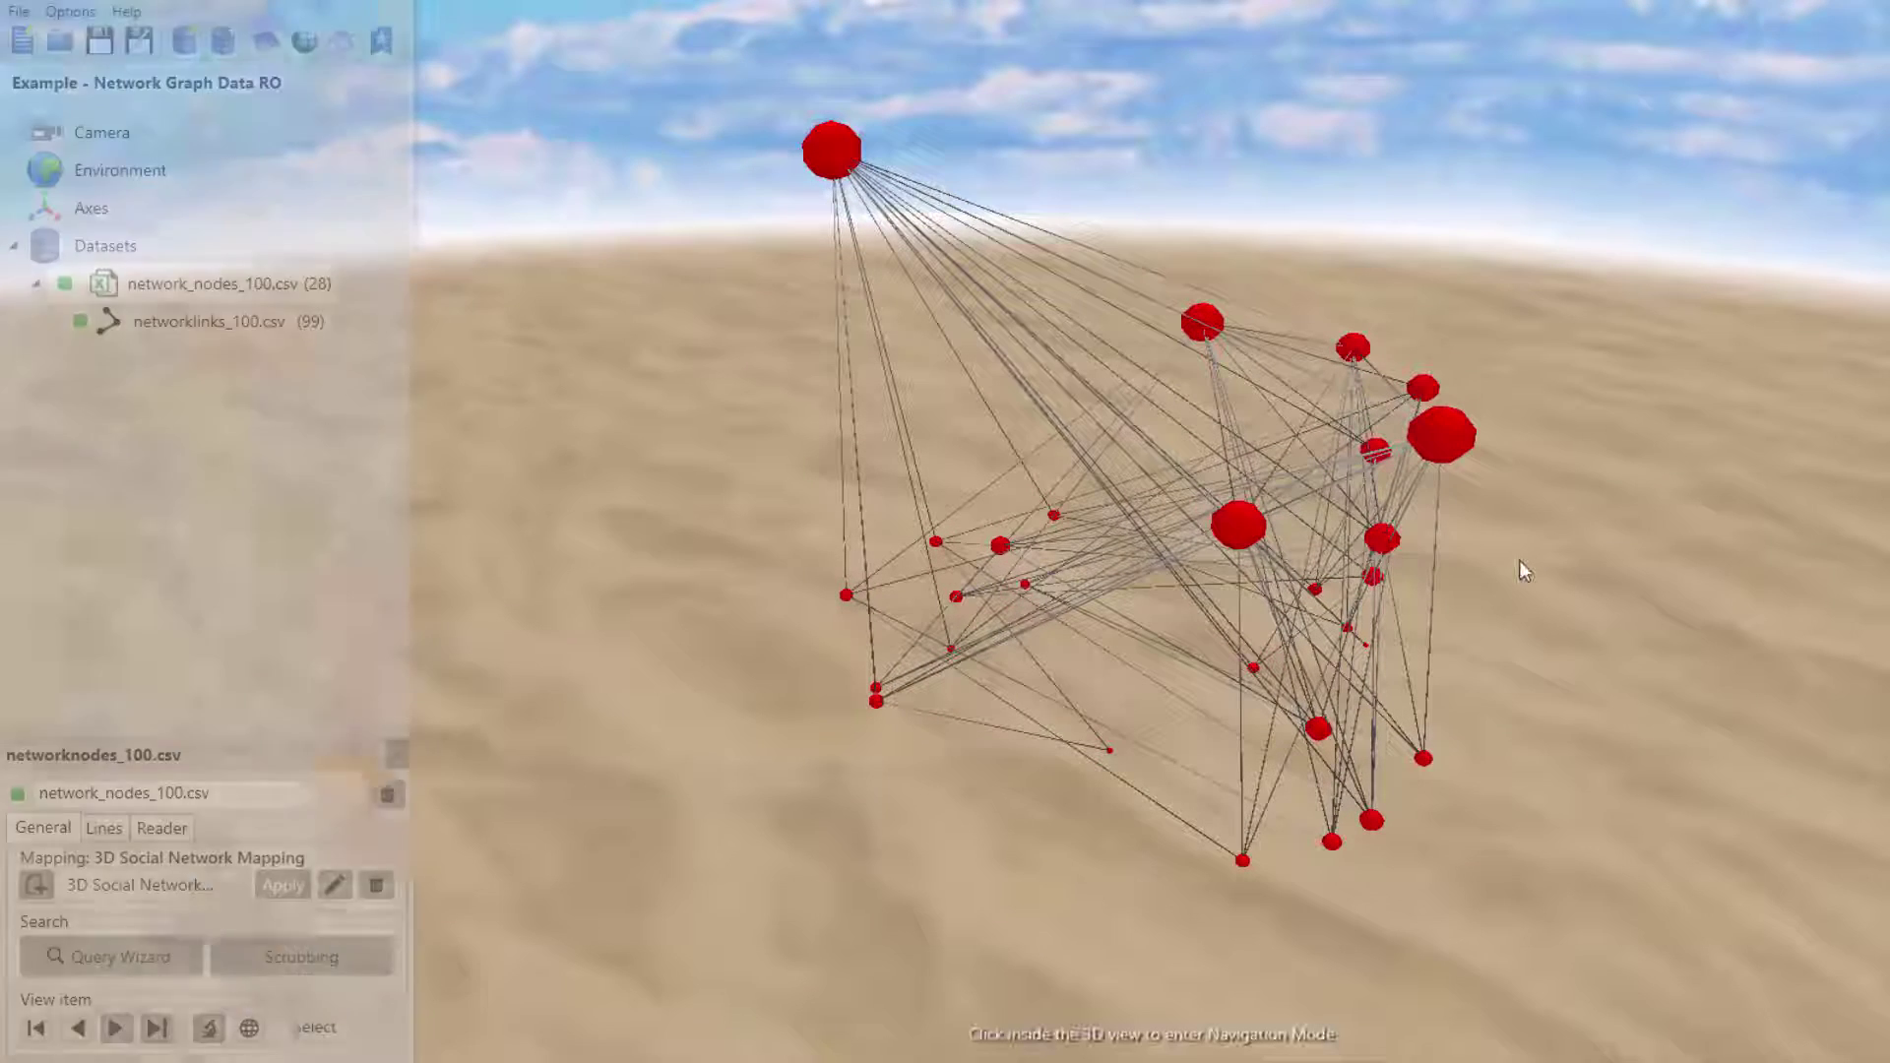
pyautogui.moveTo(1432, 453)
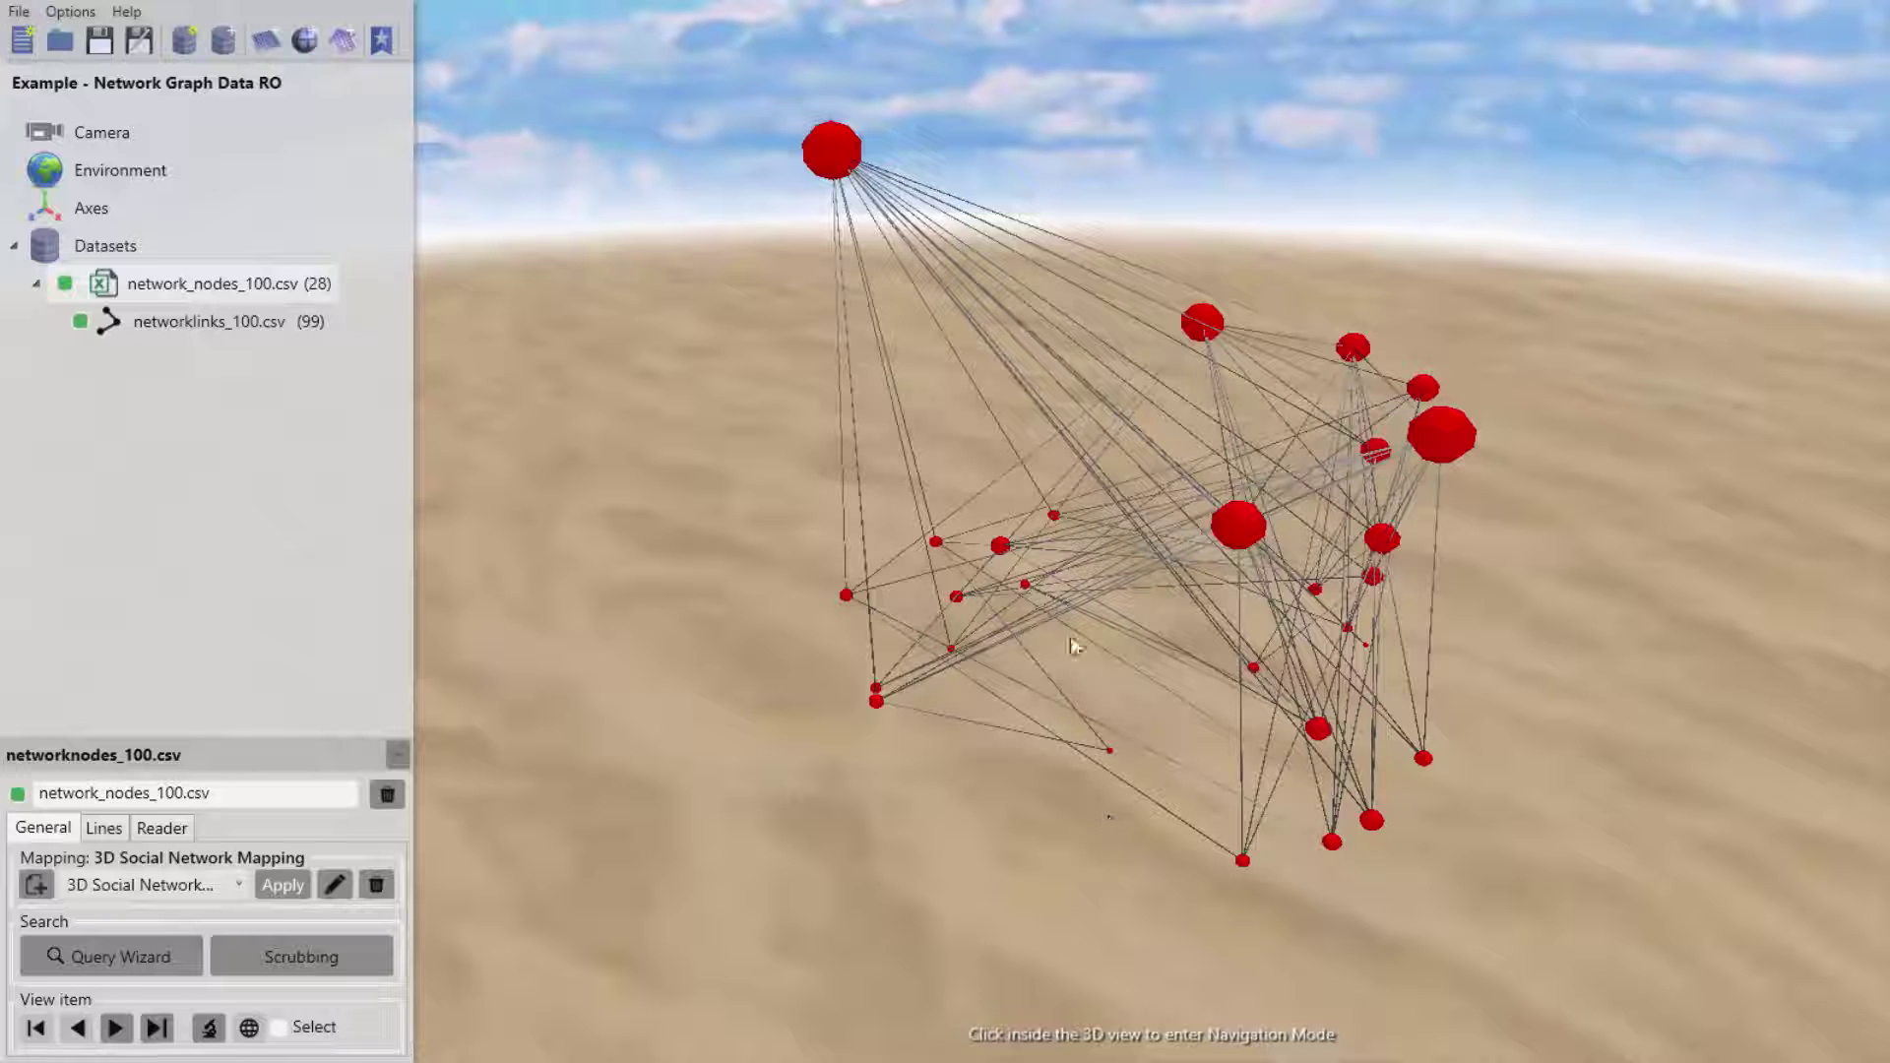
pyautogui.moveTo(843, 157)
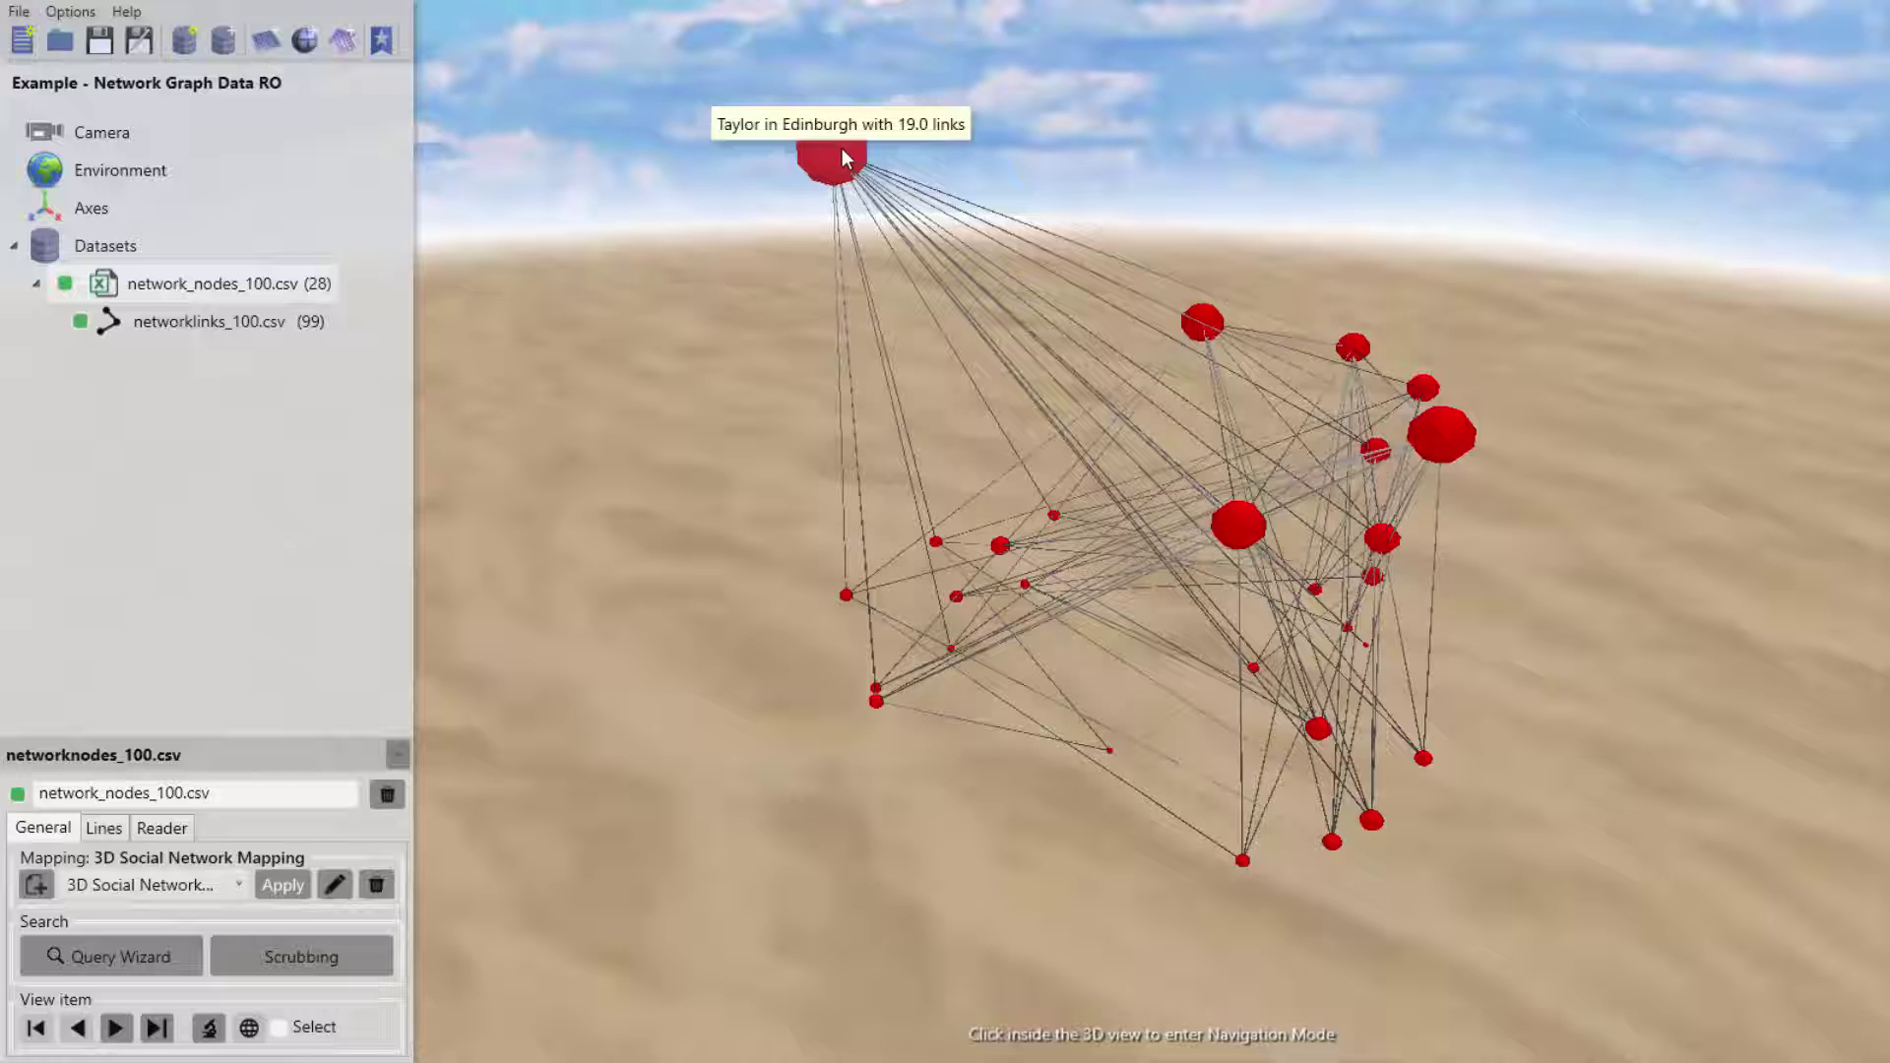
pyautogui.moveTo(1112, 756)
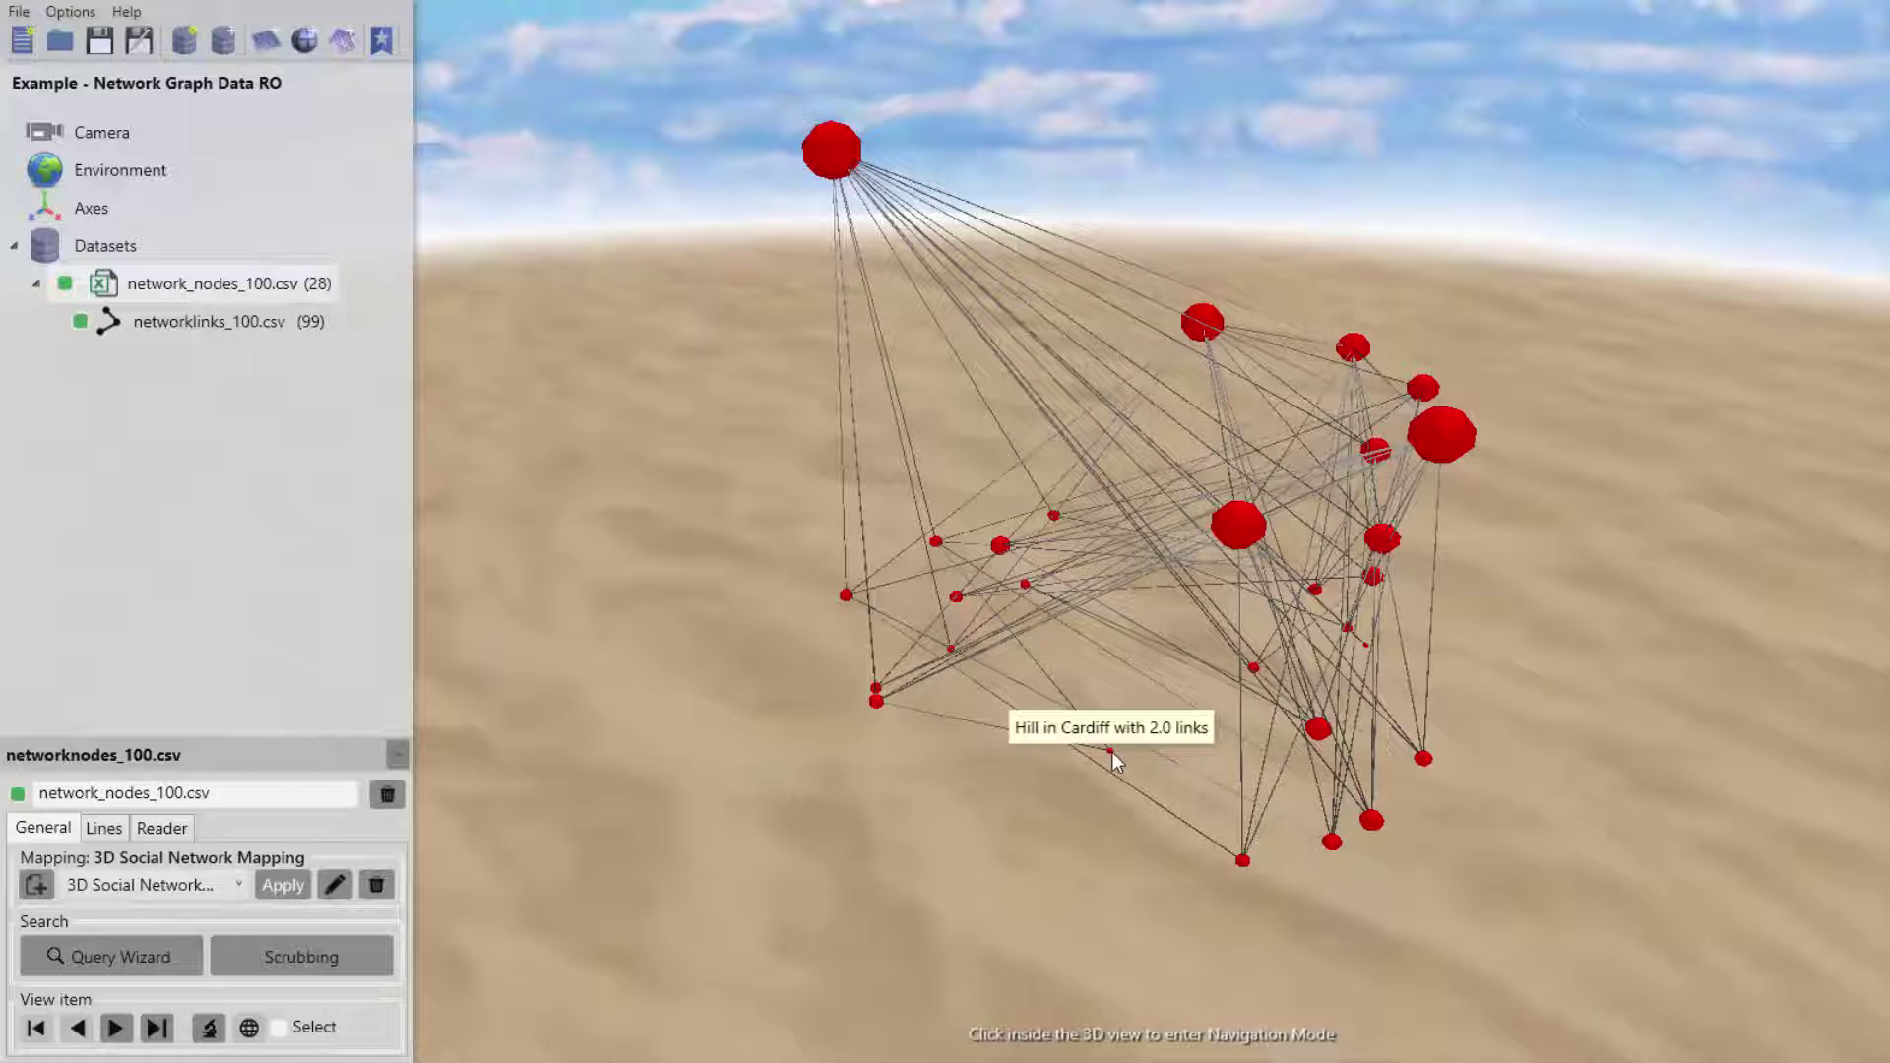
pyautogui.click(1444, 671)
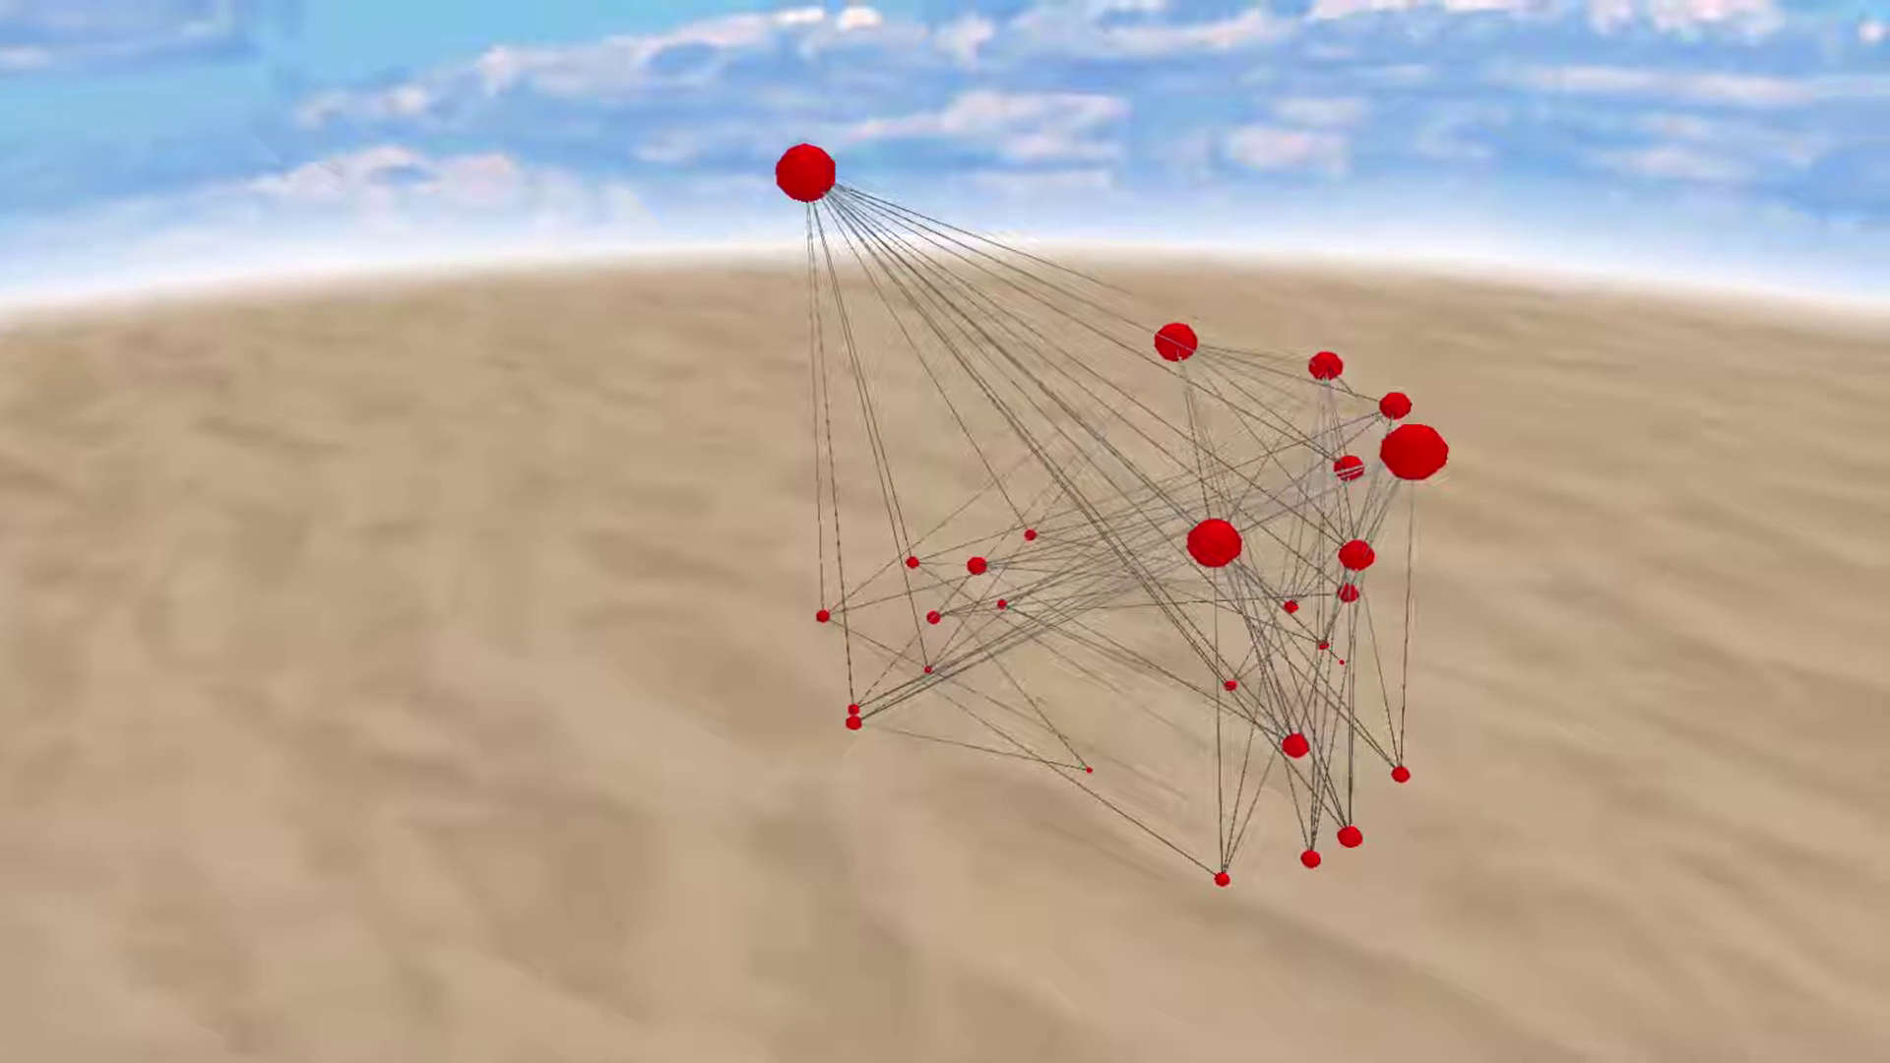
pyautogui.press('o')
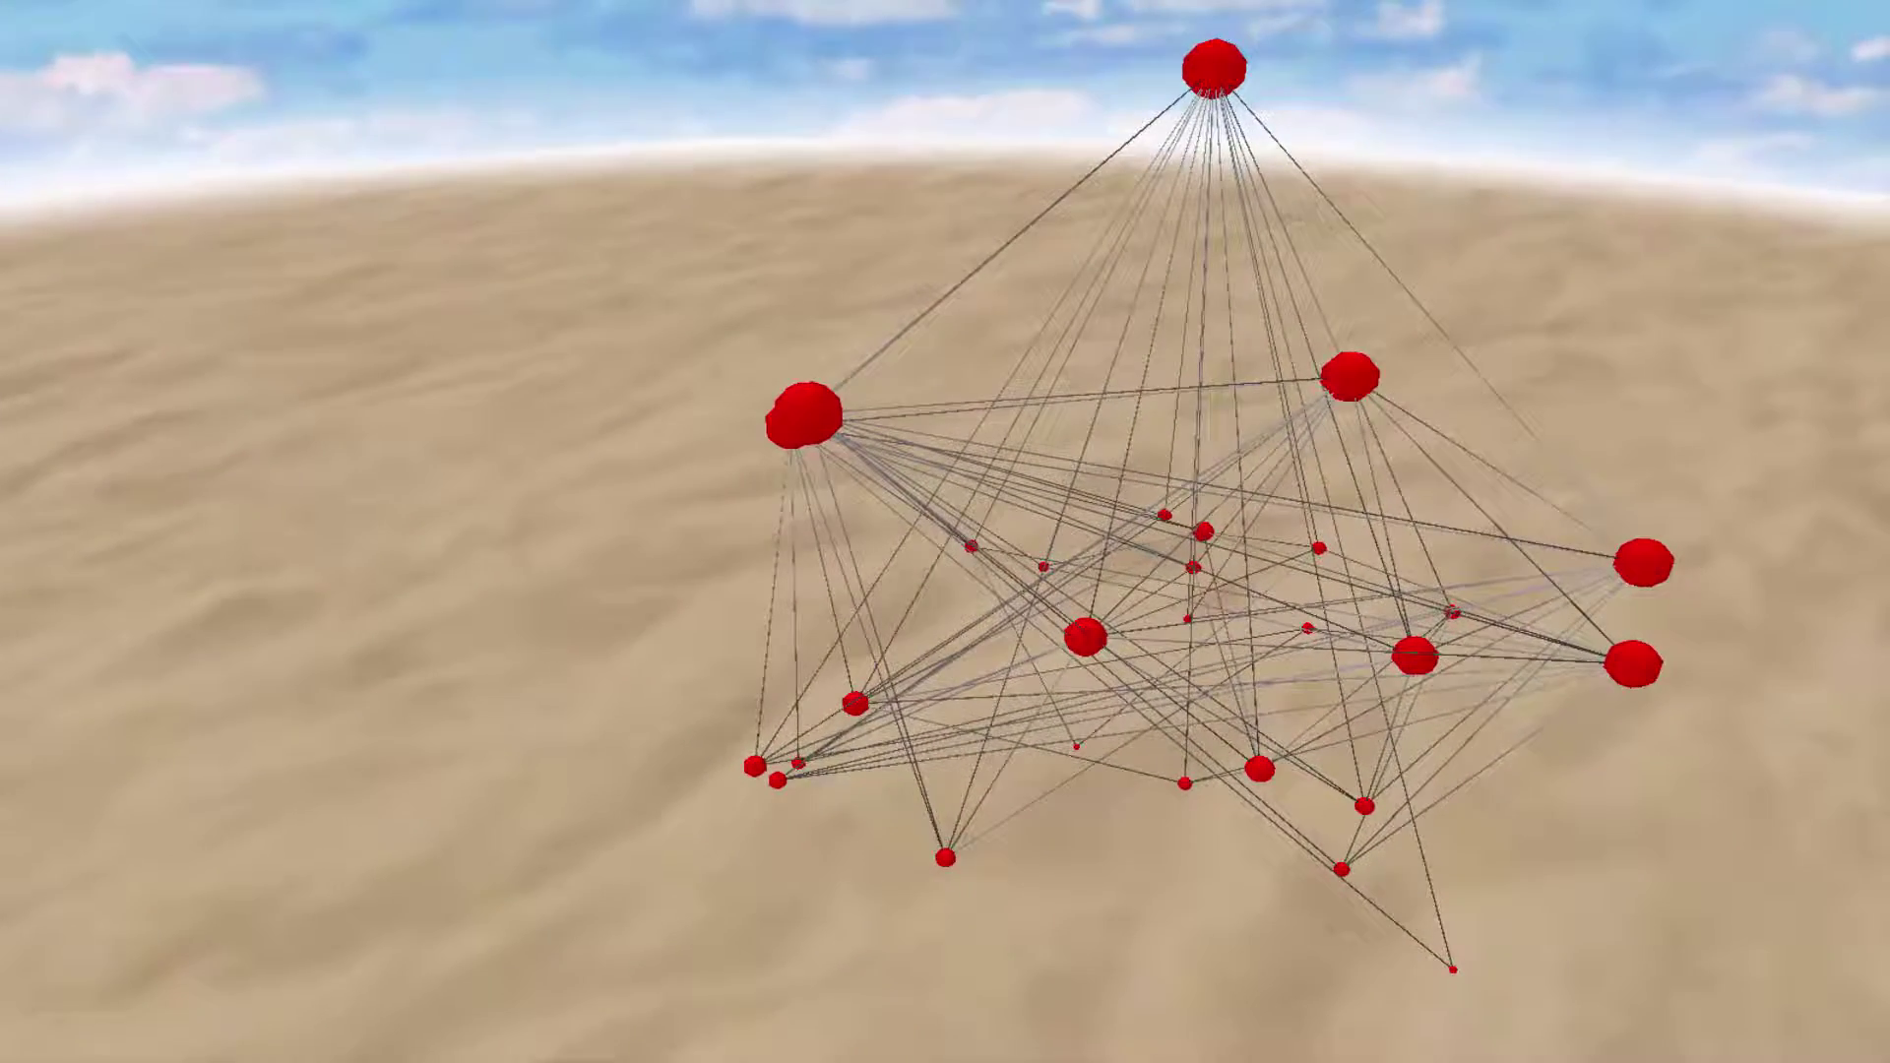
pyautogui.press('Escape')
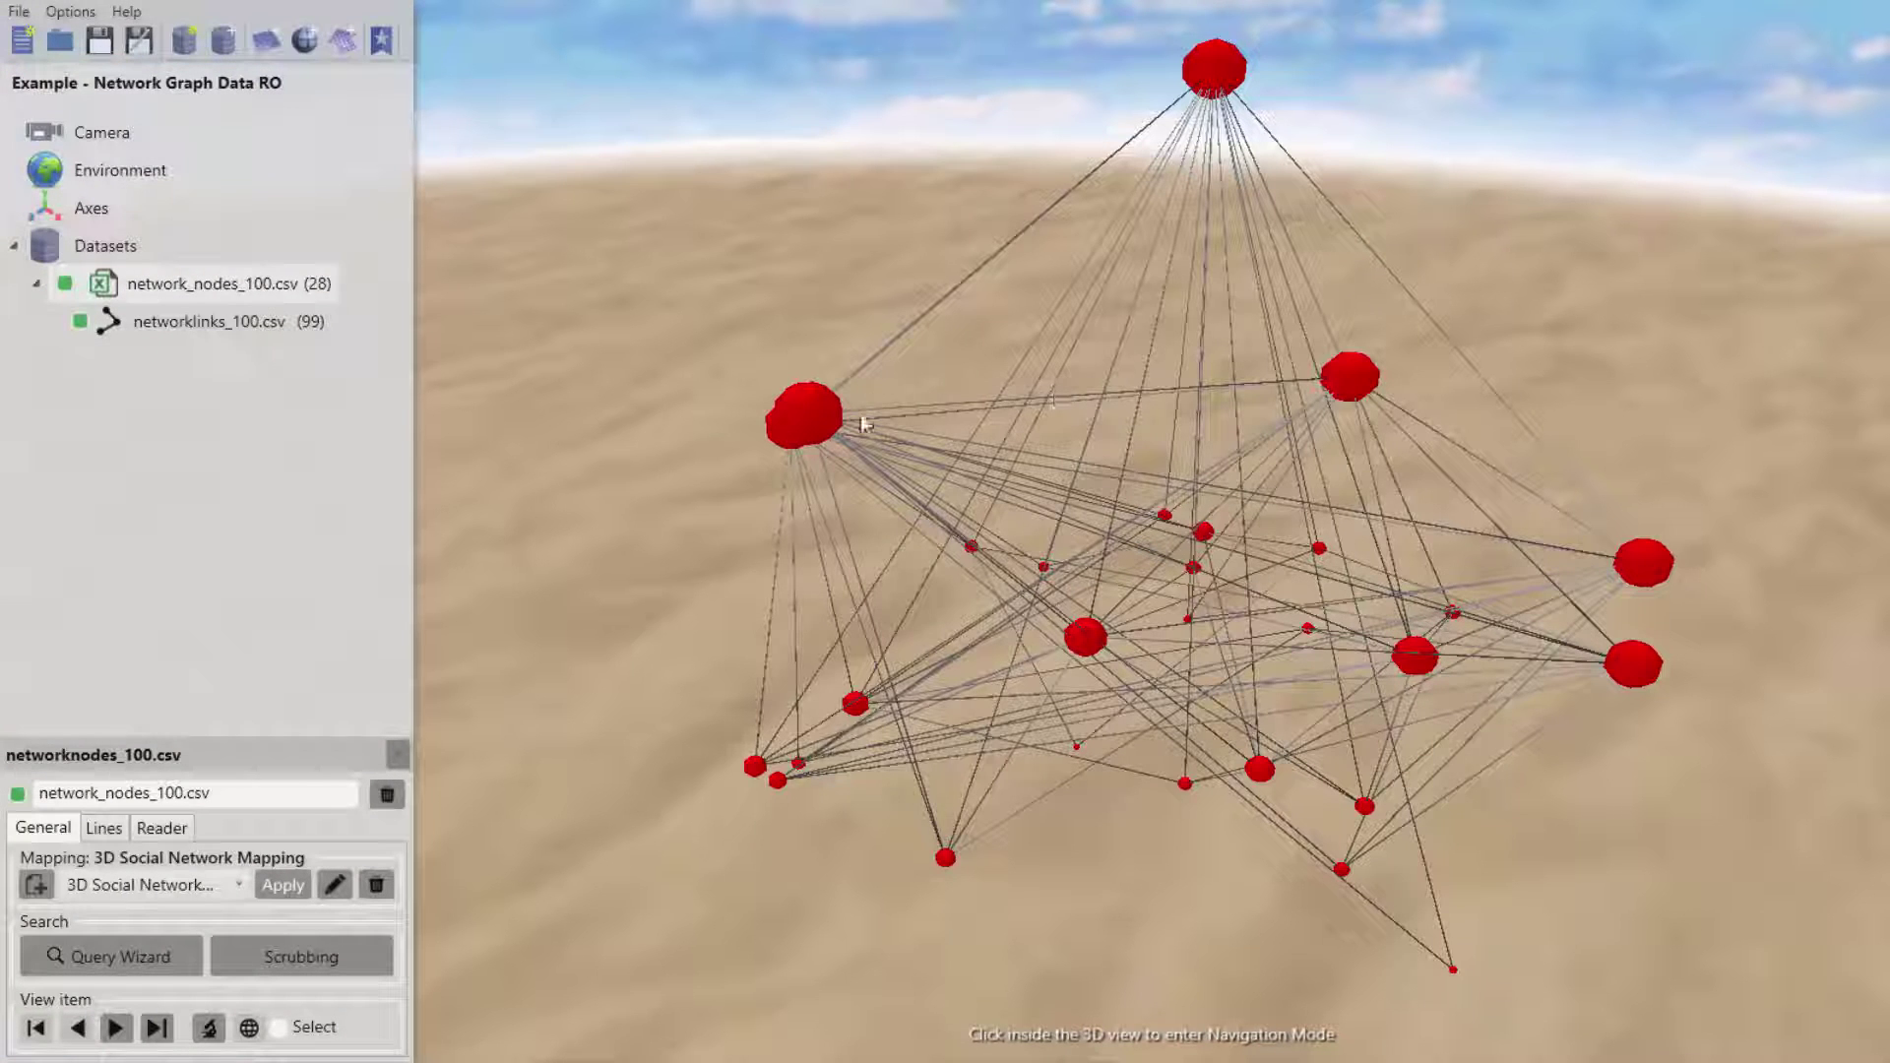
pyautogui.moveTo(784, 455)
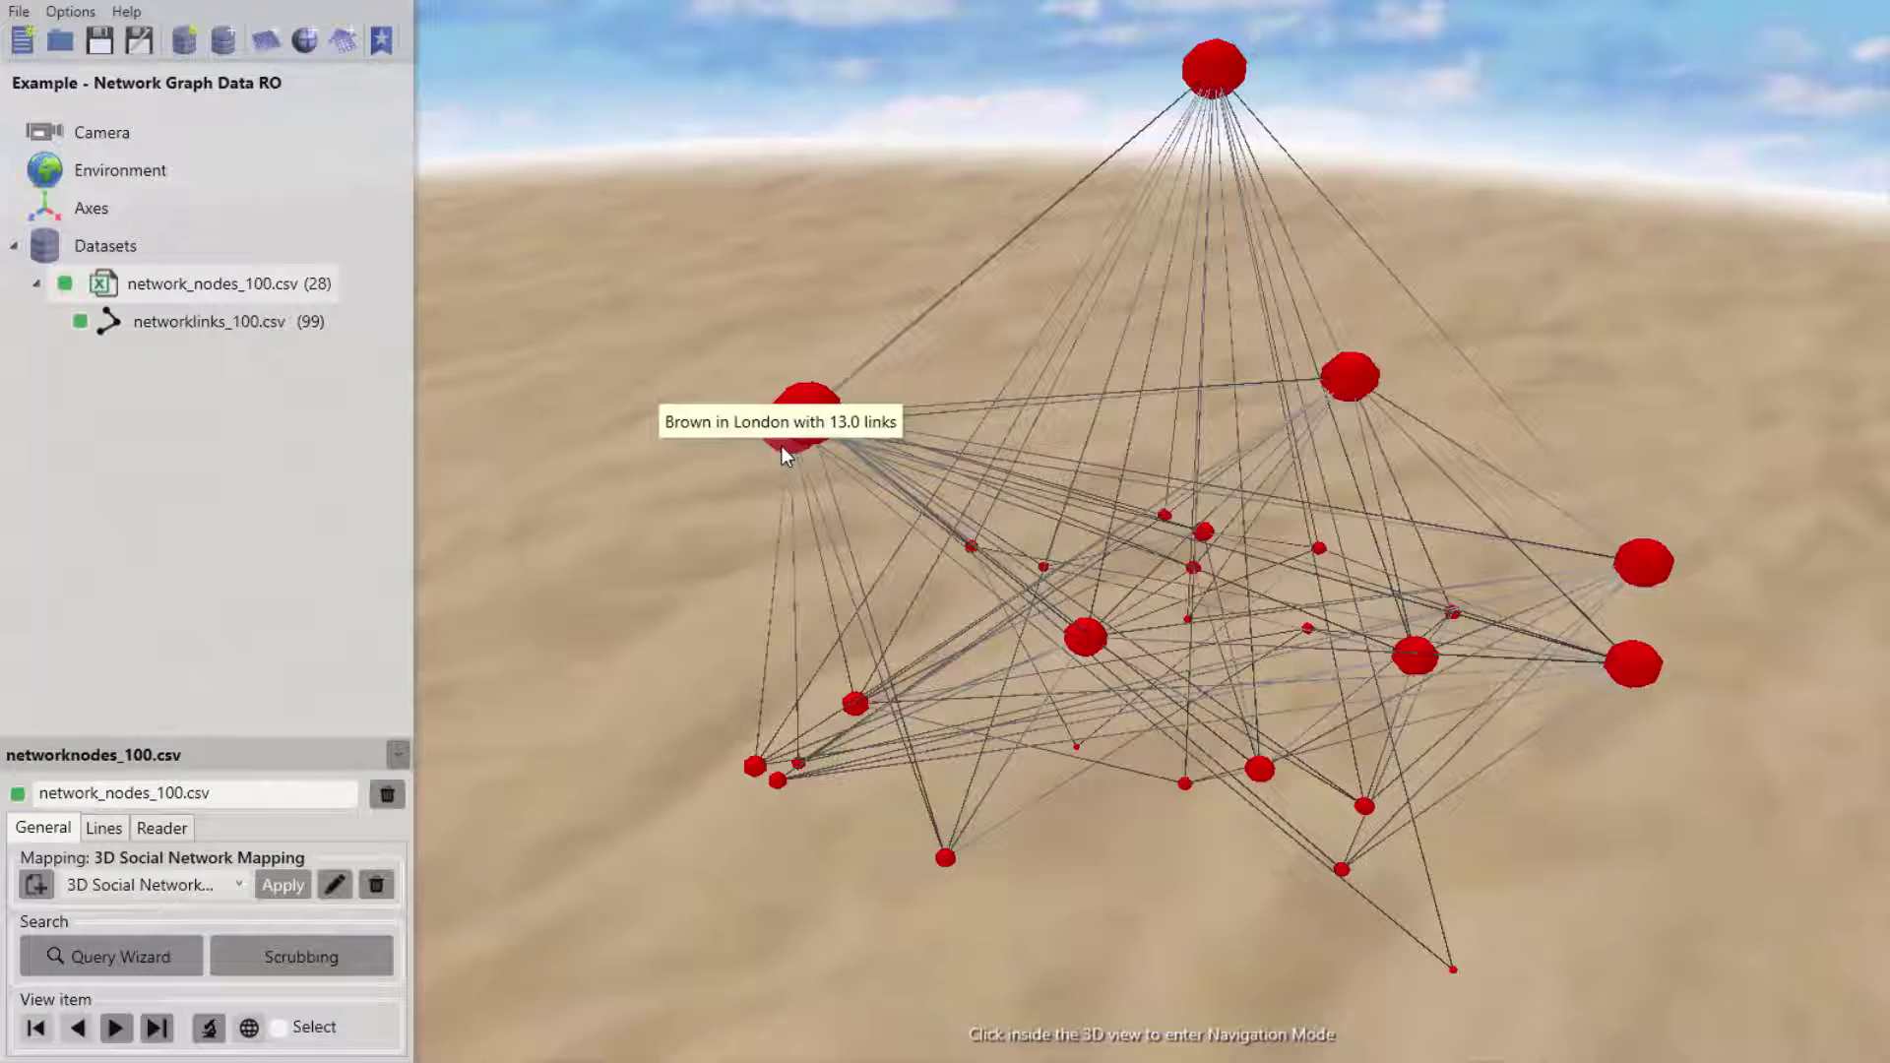
# - Change the node shape to "Man" in the network_nodes_100.csv mapping and replot the nodes
pyautogui.doubleClick(264, 286)
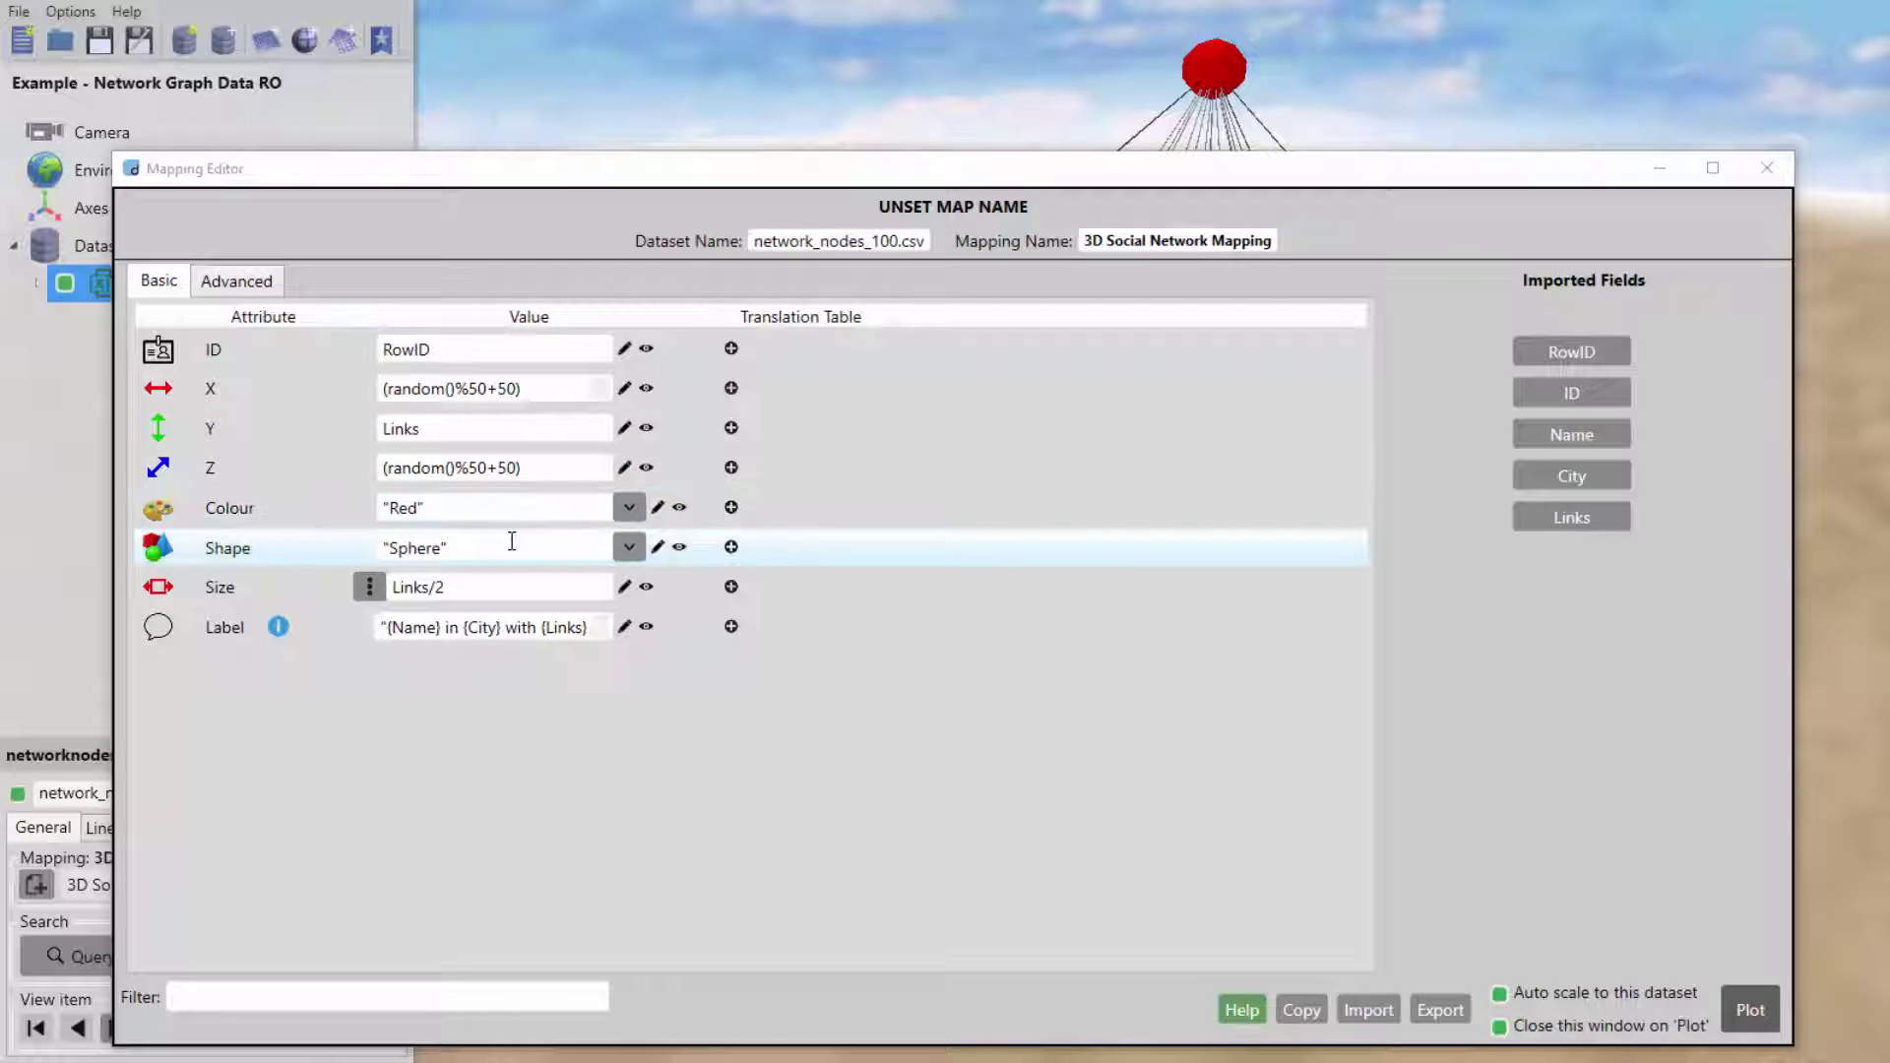
pyautogui.click(630, 548)
pyautogui.moveTo(606, 629); pyautogui.dragTo(589, 864)
pyautogui.click(395, 791)
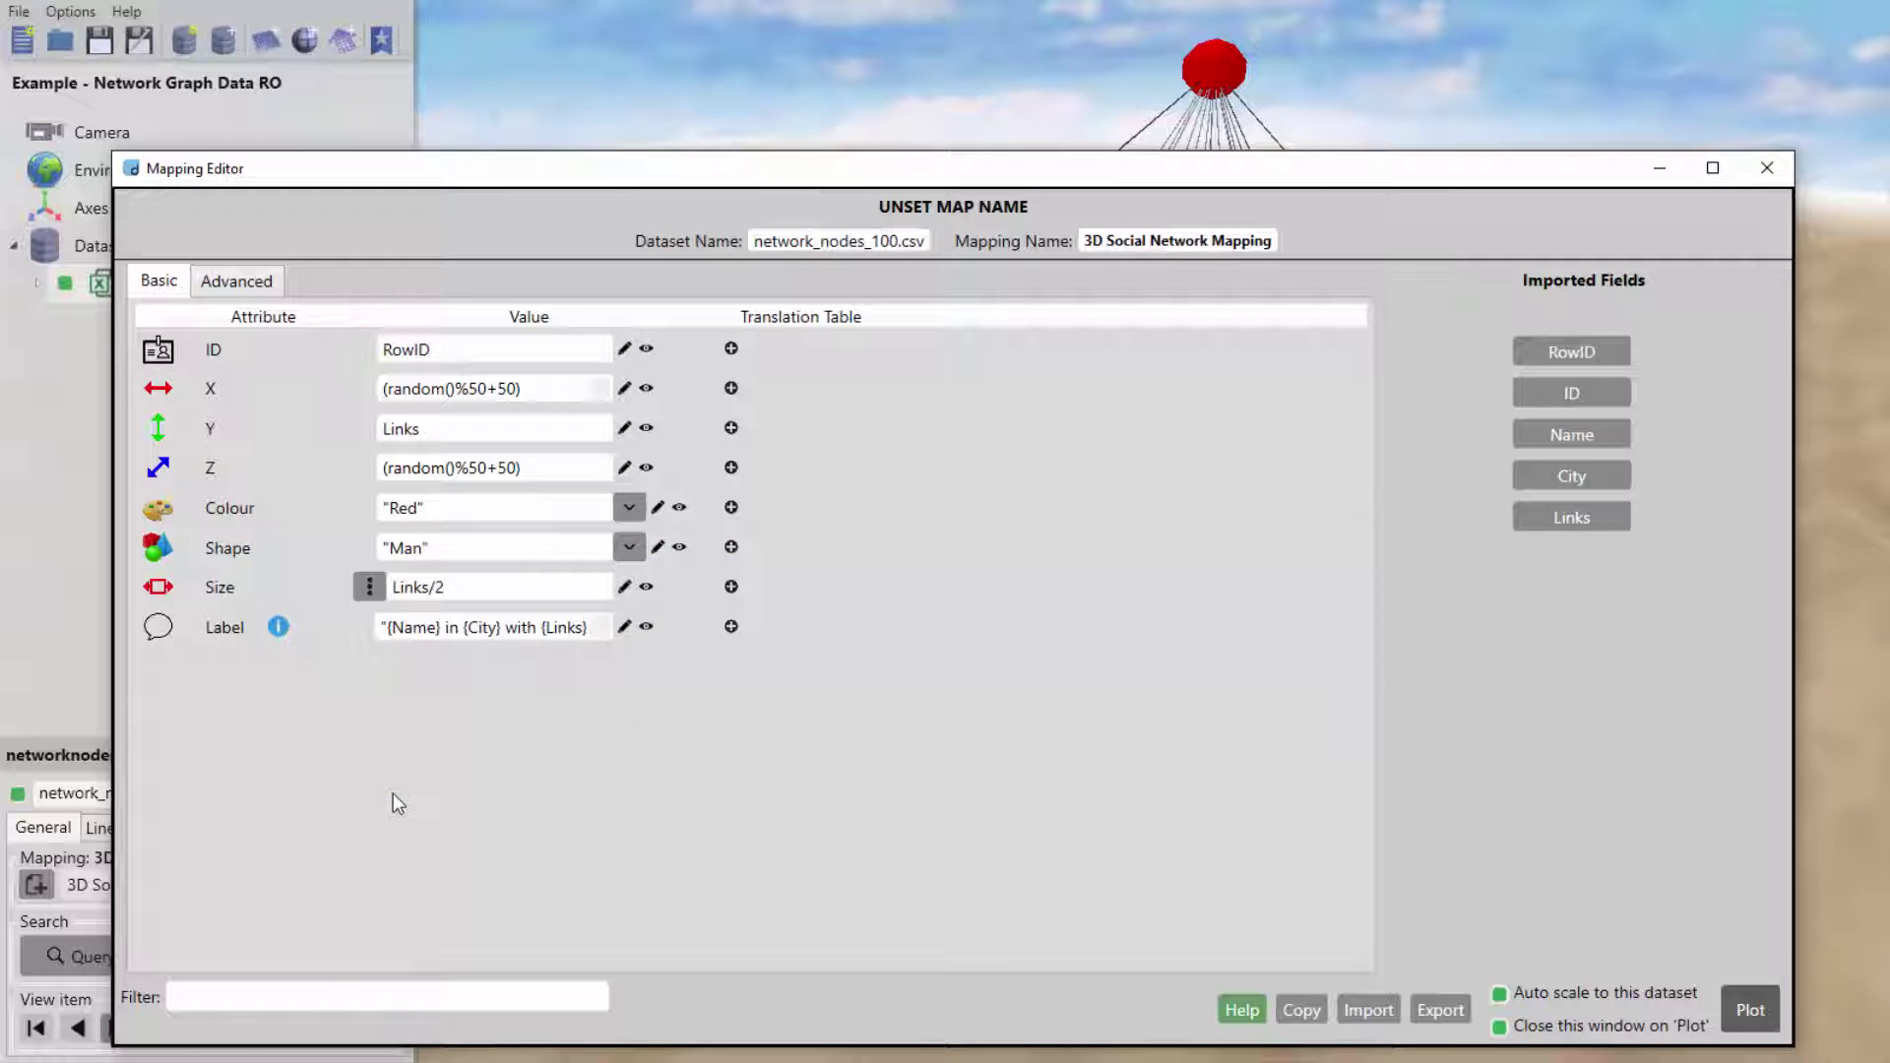
pyautogui.click(1735, 1000)
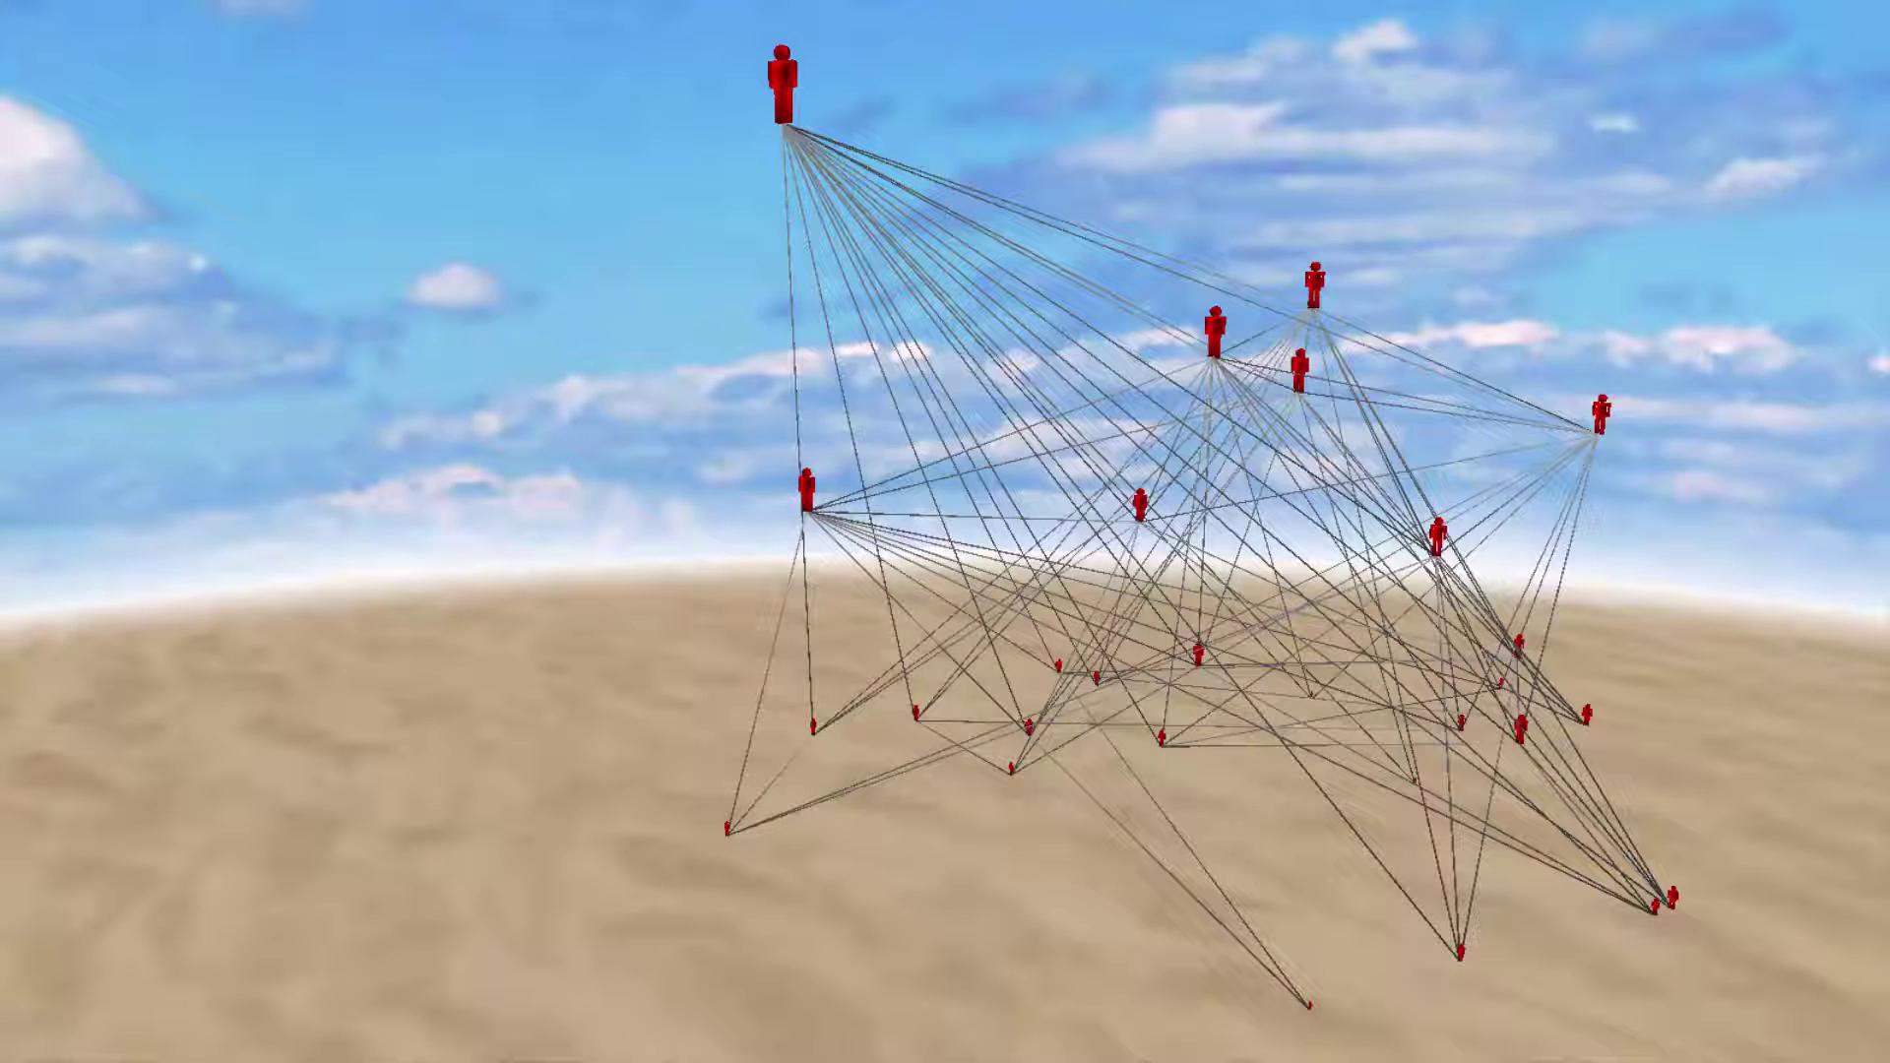
pyautogui.press('Escape')
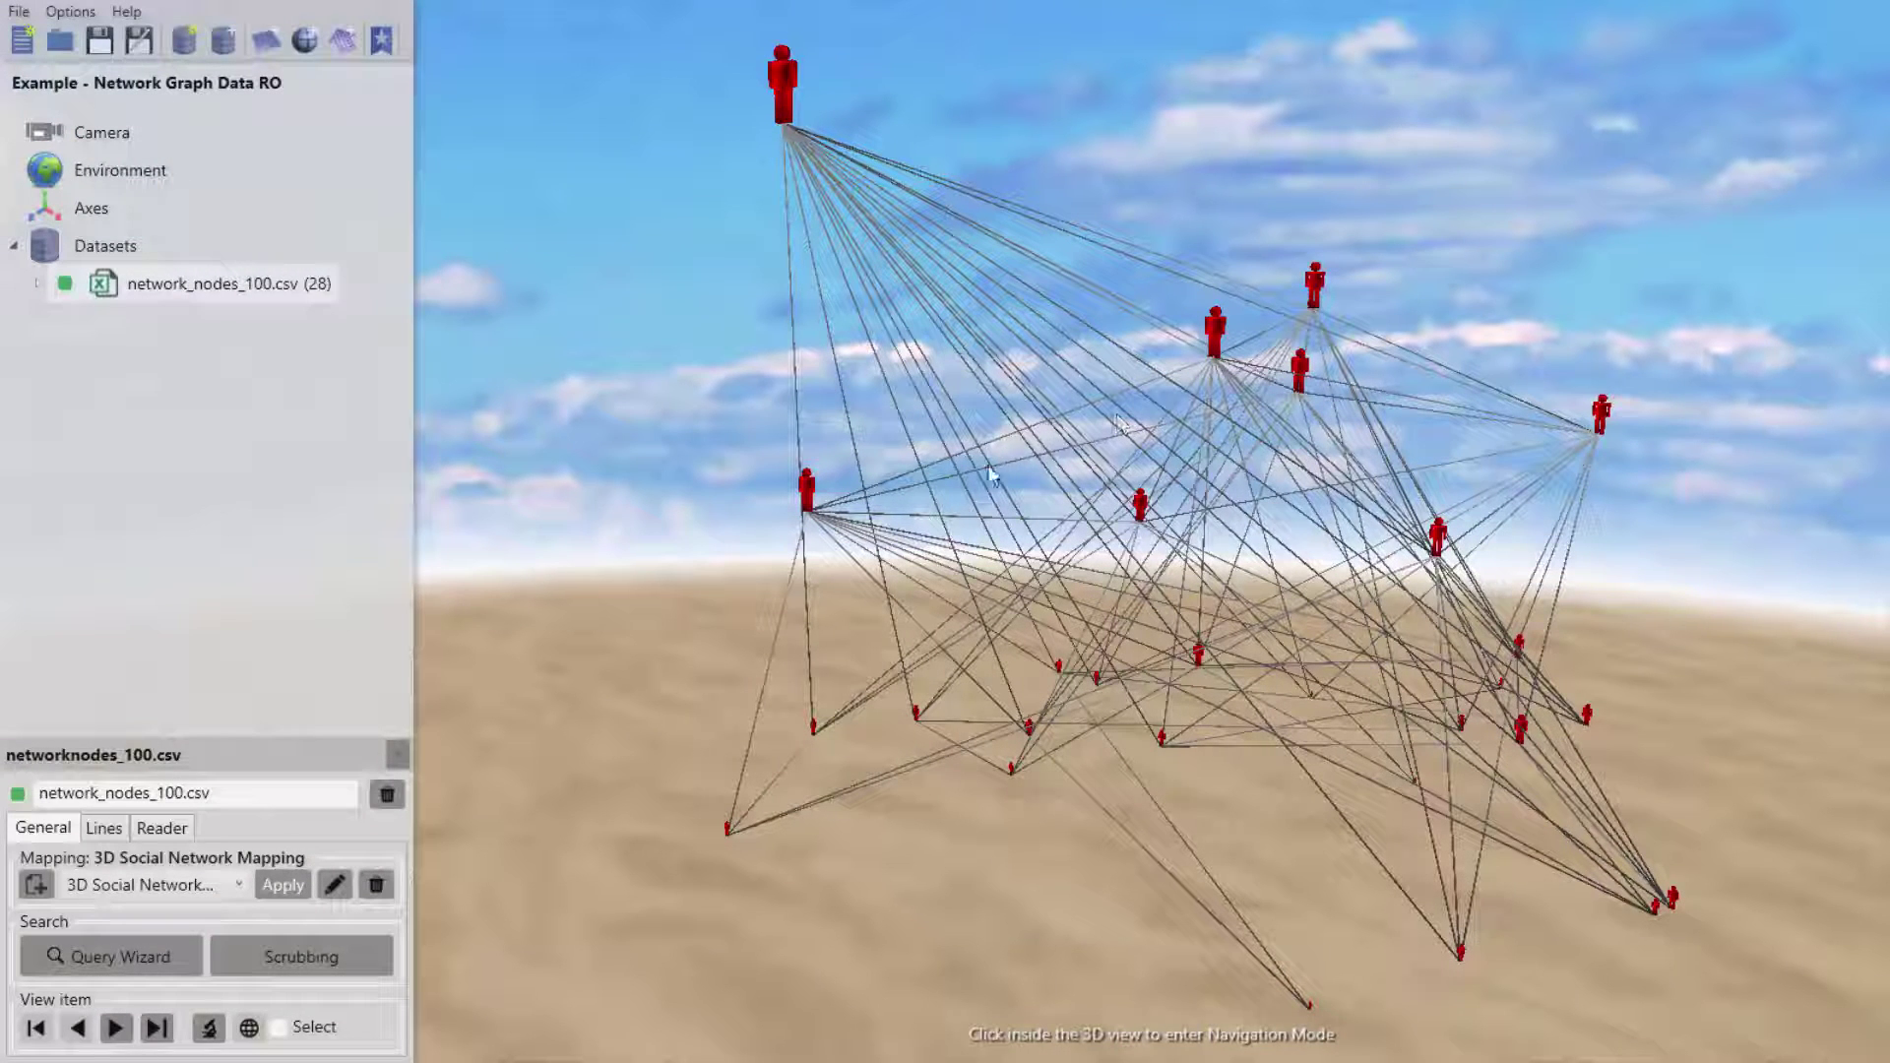
# - Map the Colour attribute of network_nodes_100.csv to the City field instead of a fixed colour
pyautogui.doubleClick(187, 283)
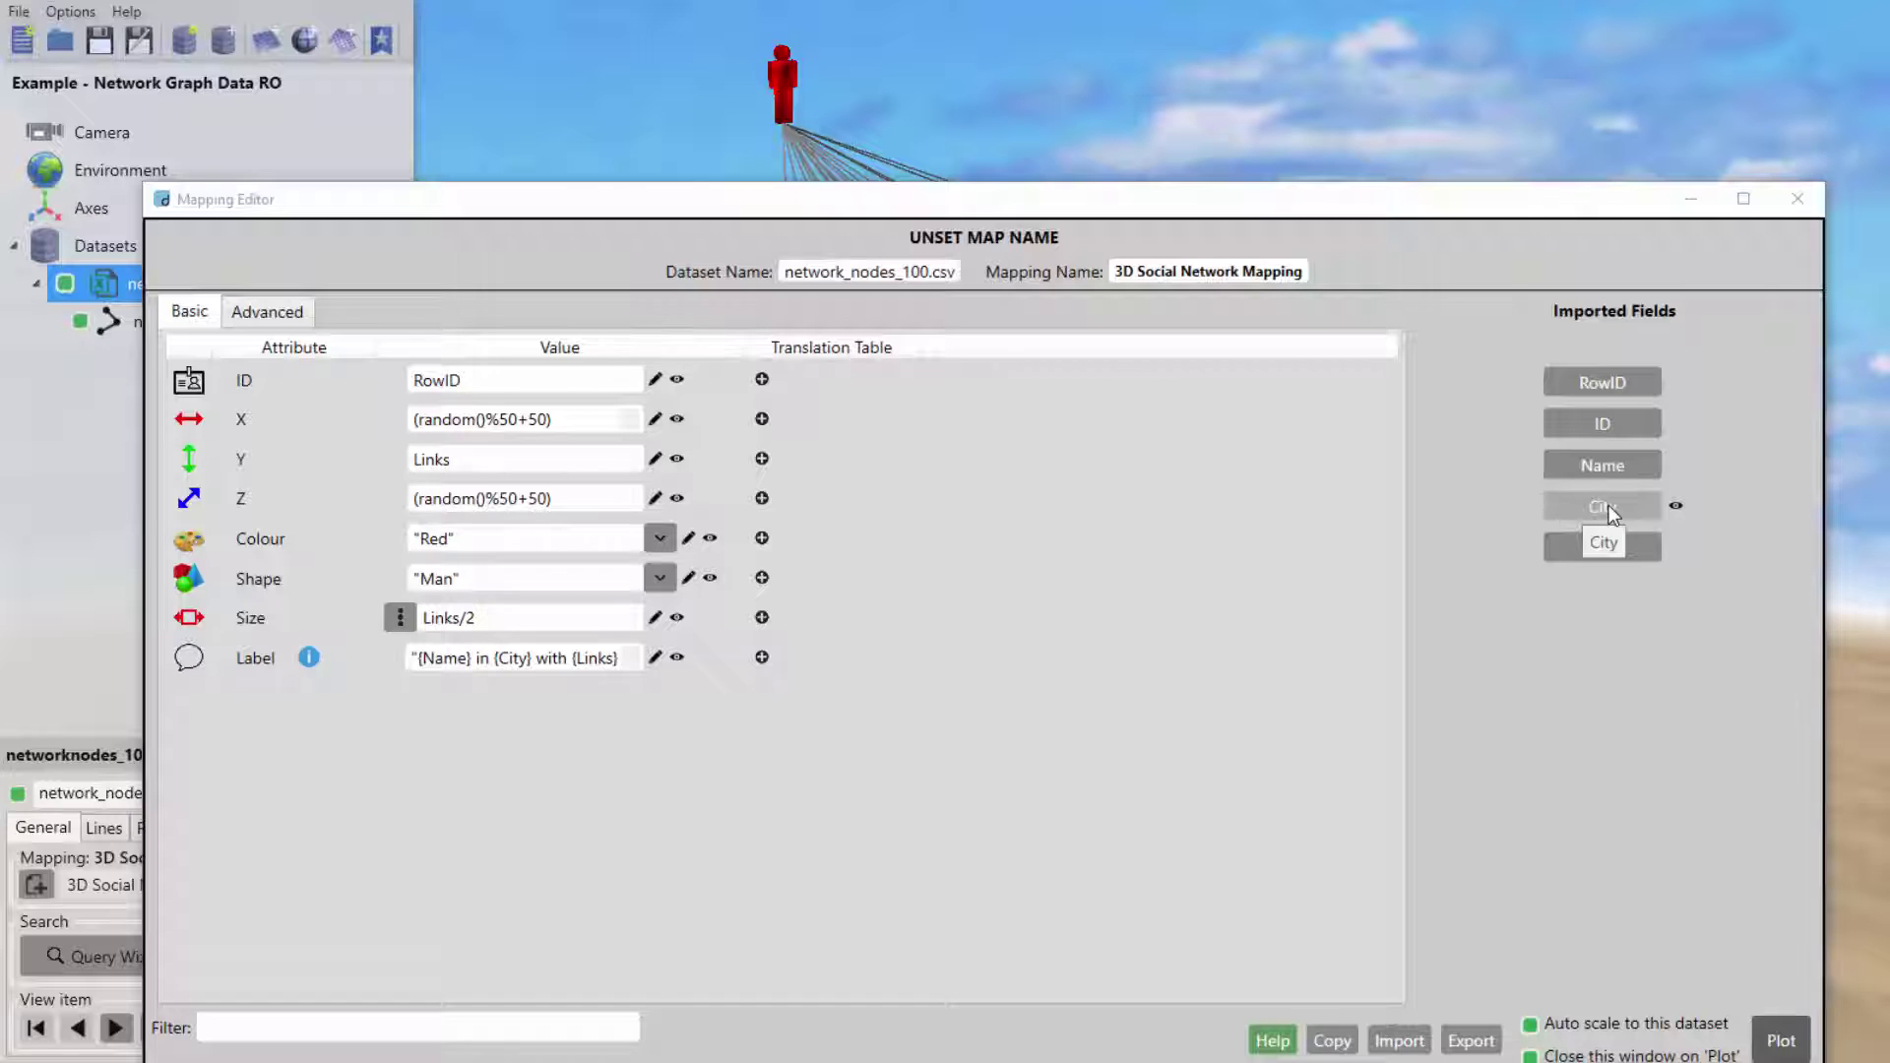
pyautogui.click(569, 537)
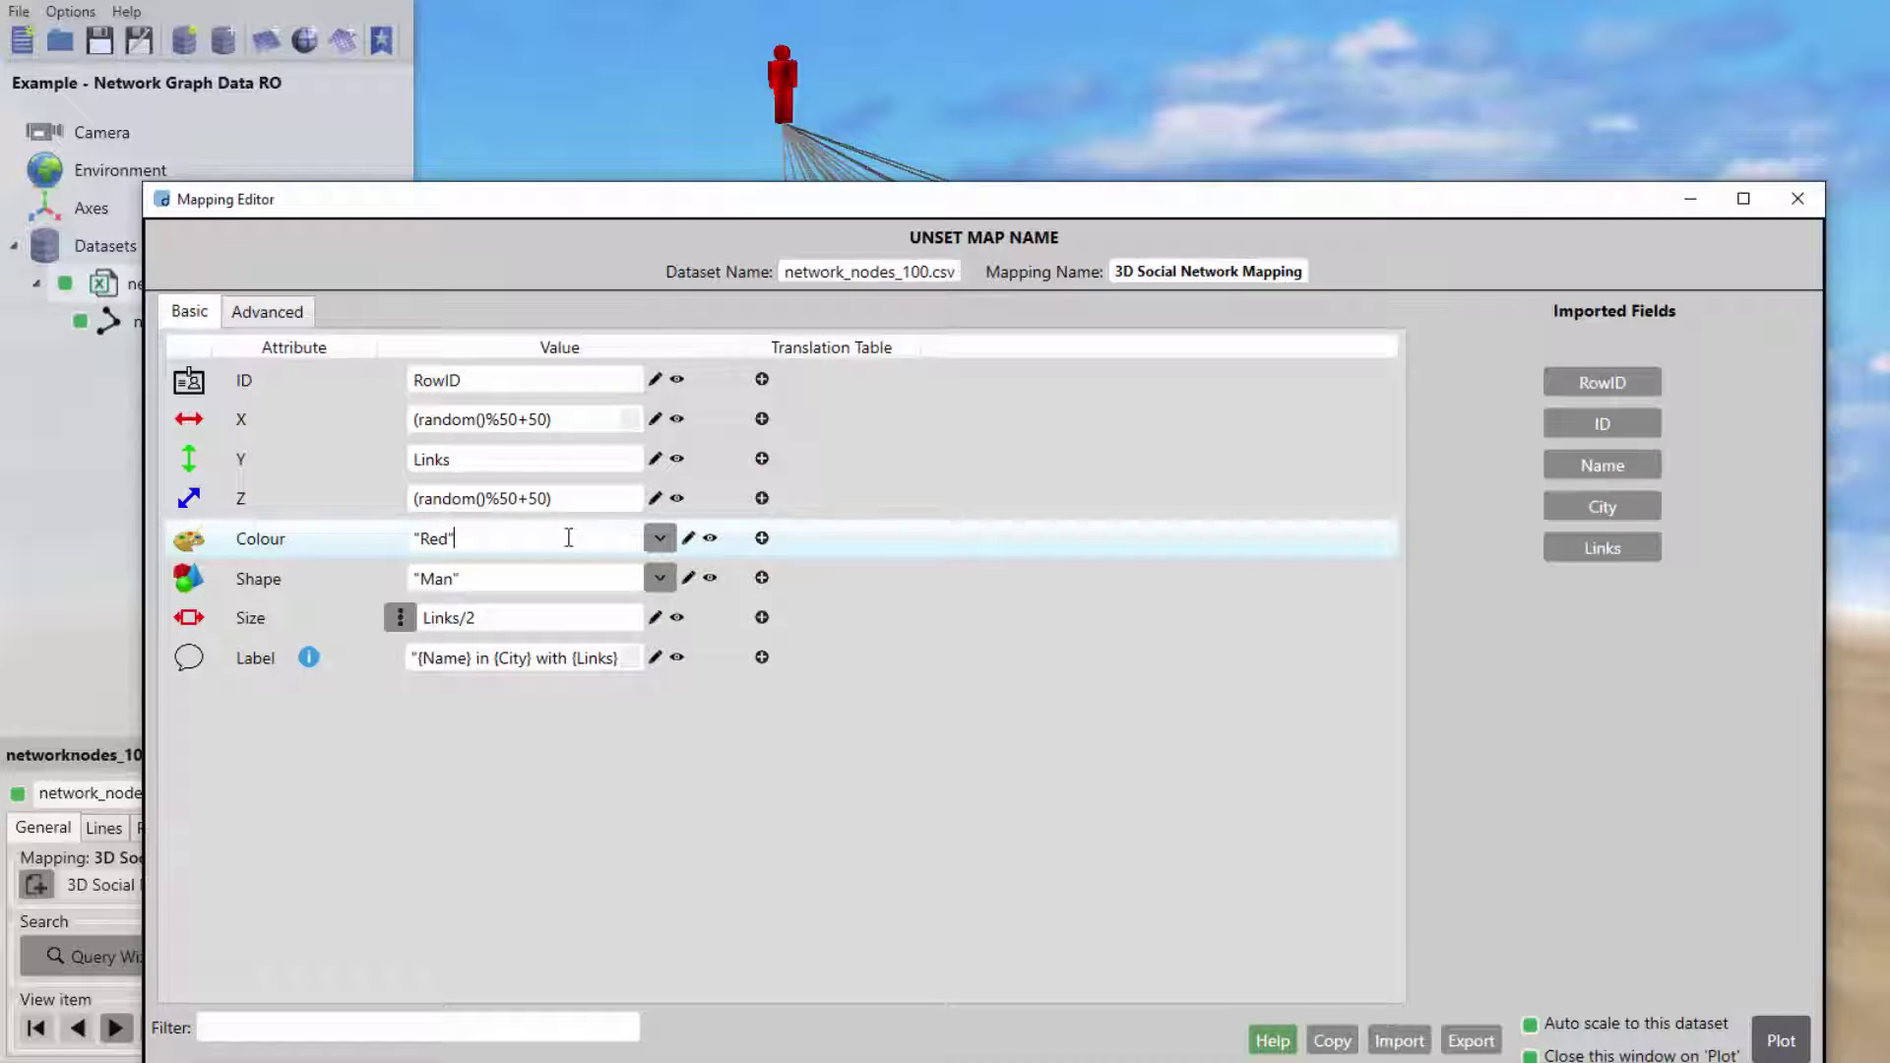
pyautogui.moveTo(569, 538); pyautogui.dragTo(410, 540)
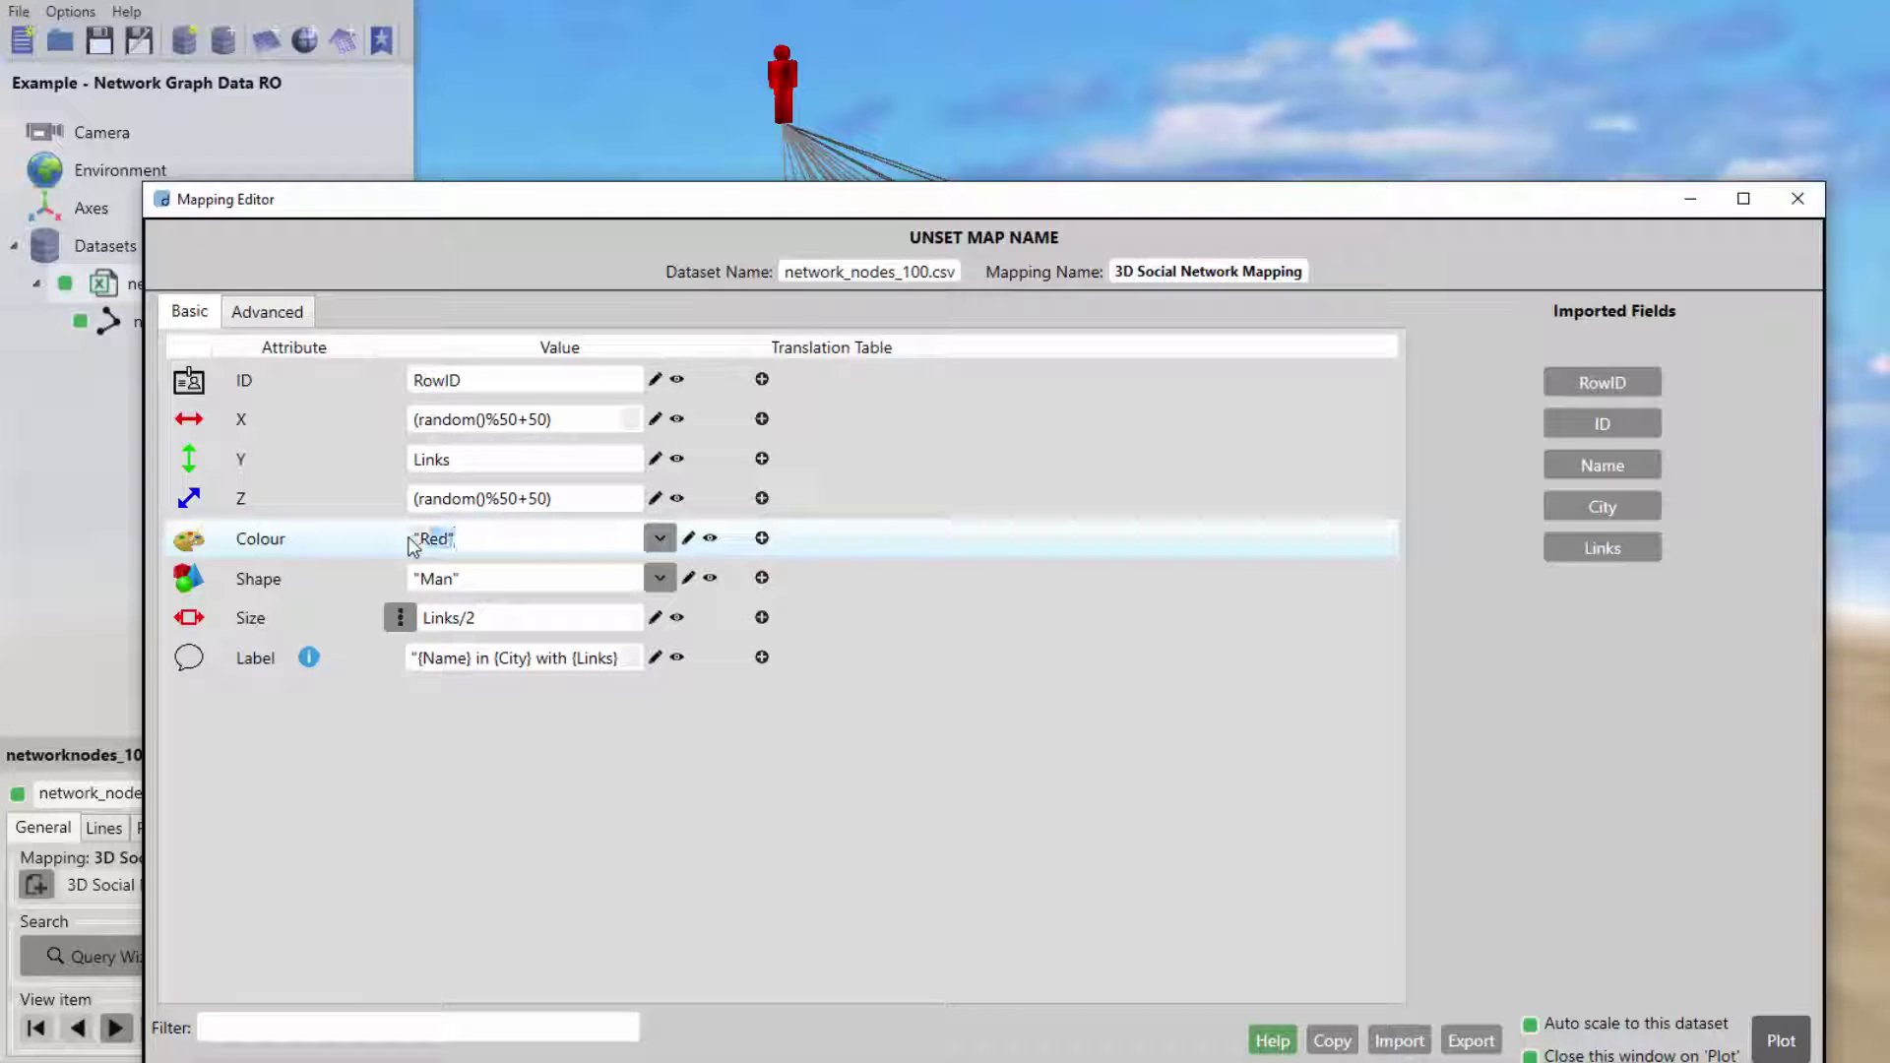
pyautogui.click(1603, 507)
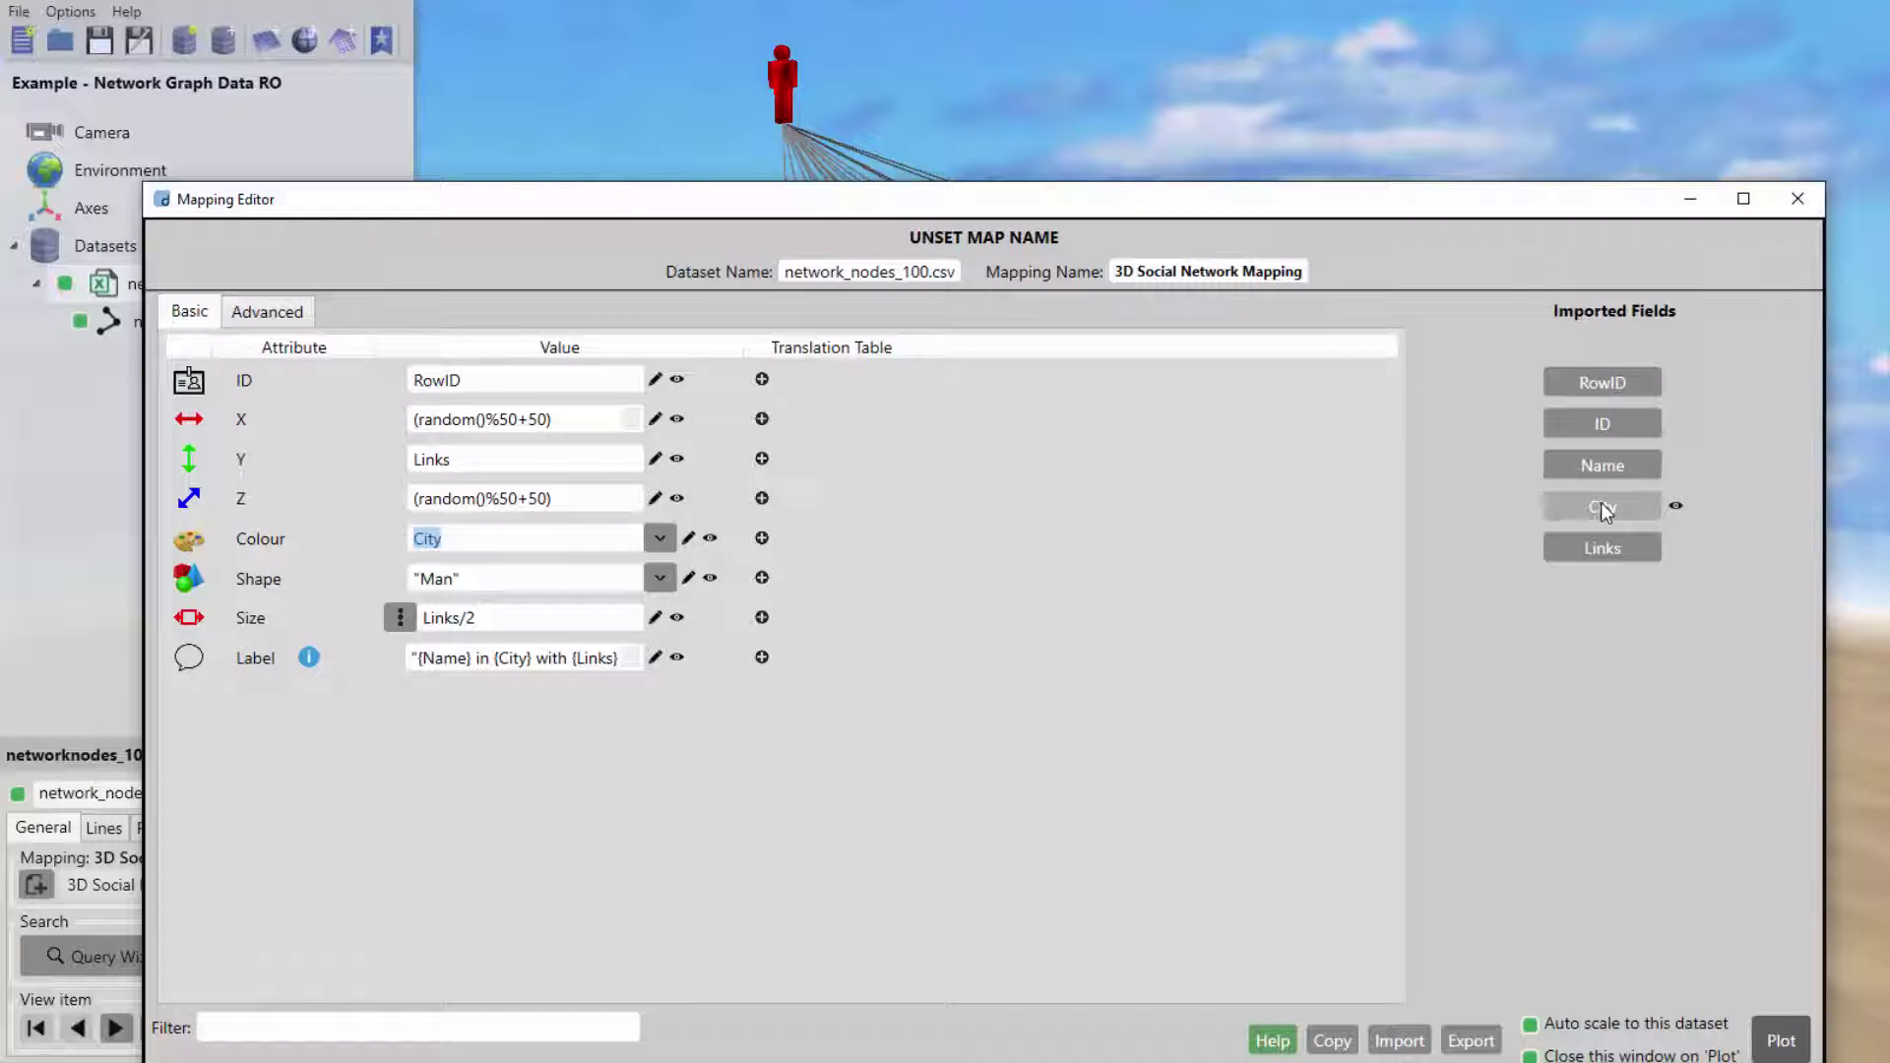
# - Add an auto-filled translation table from city to colour and set Southampton's colour to Gold
pyautogui.click(760, 537)
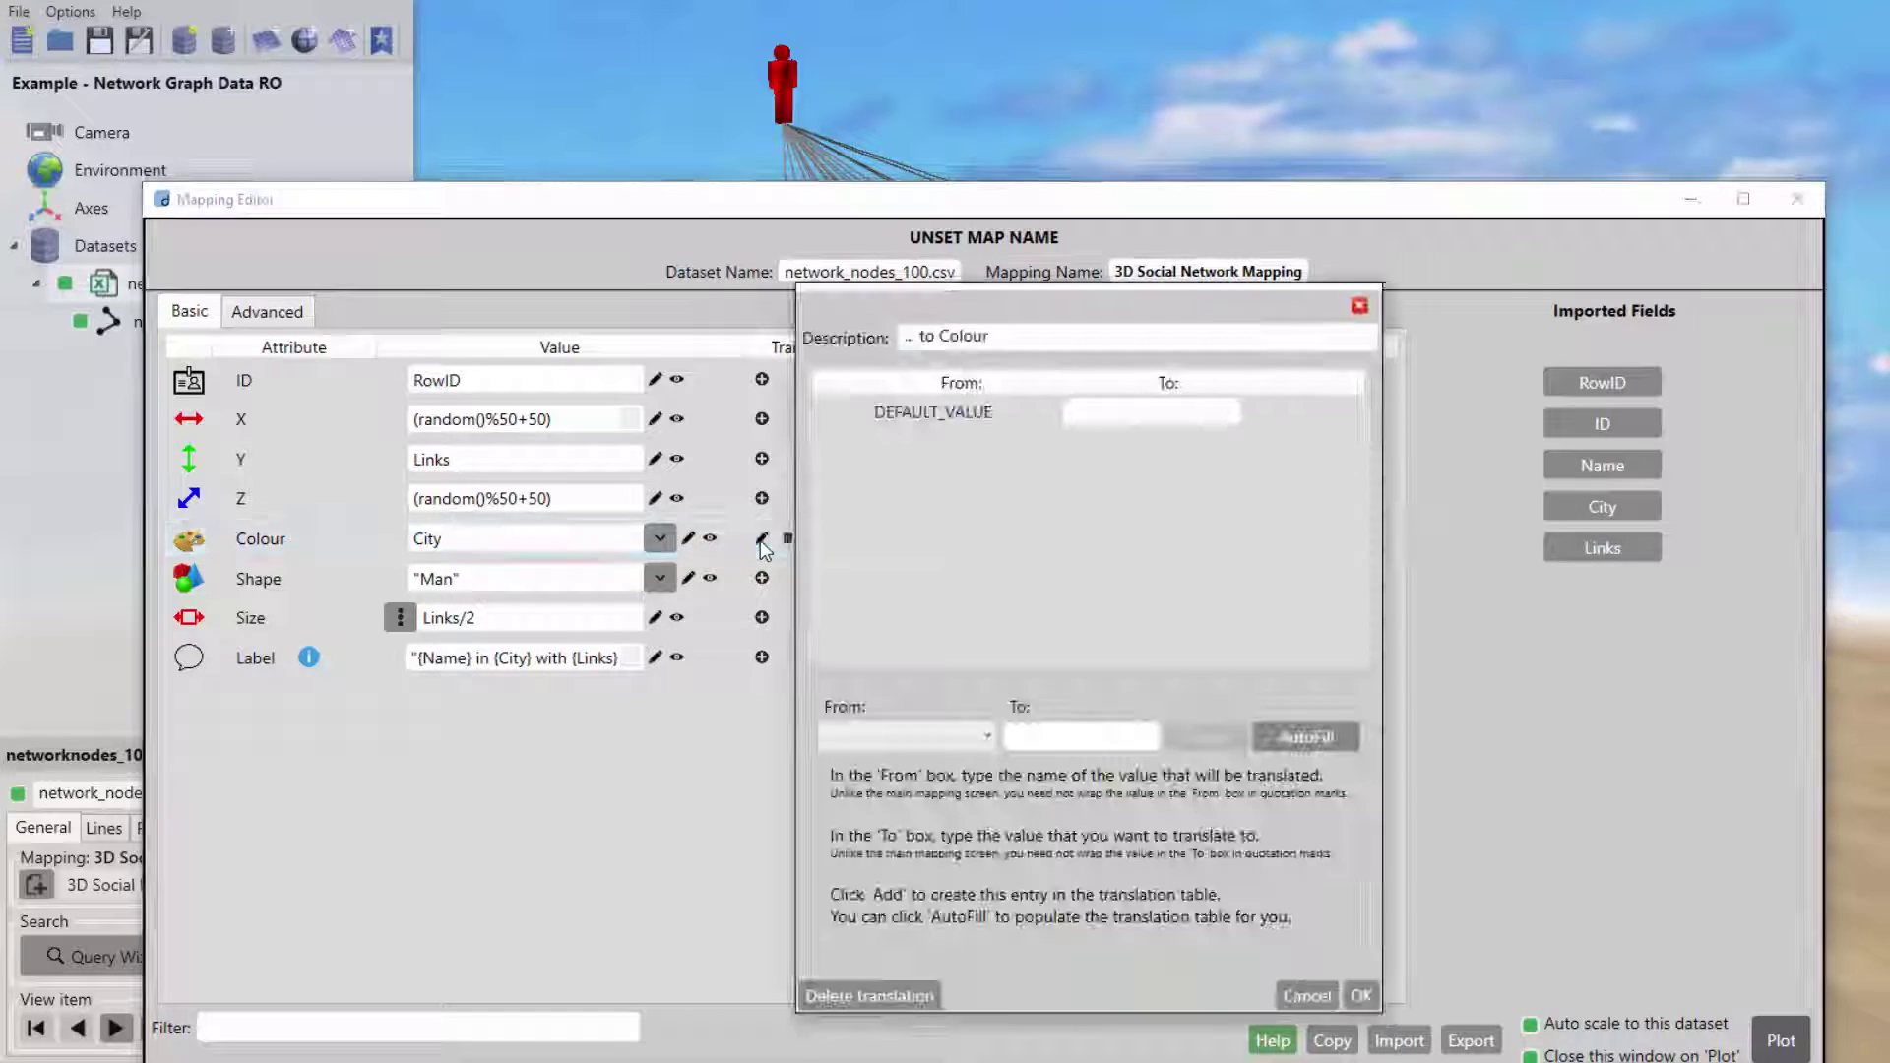
pyautogui.click(1306, 737)
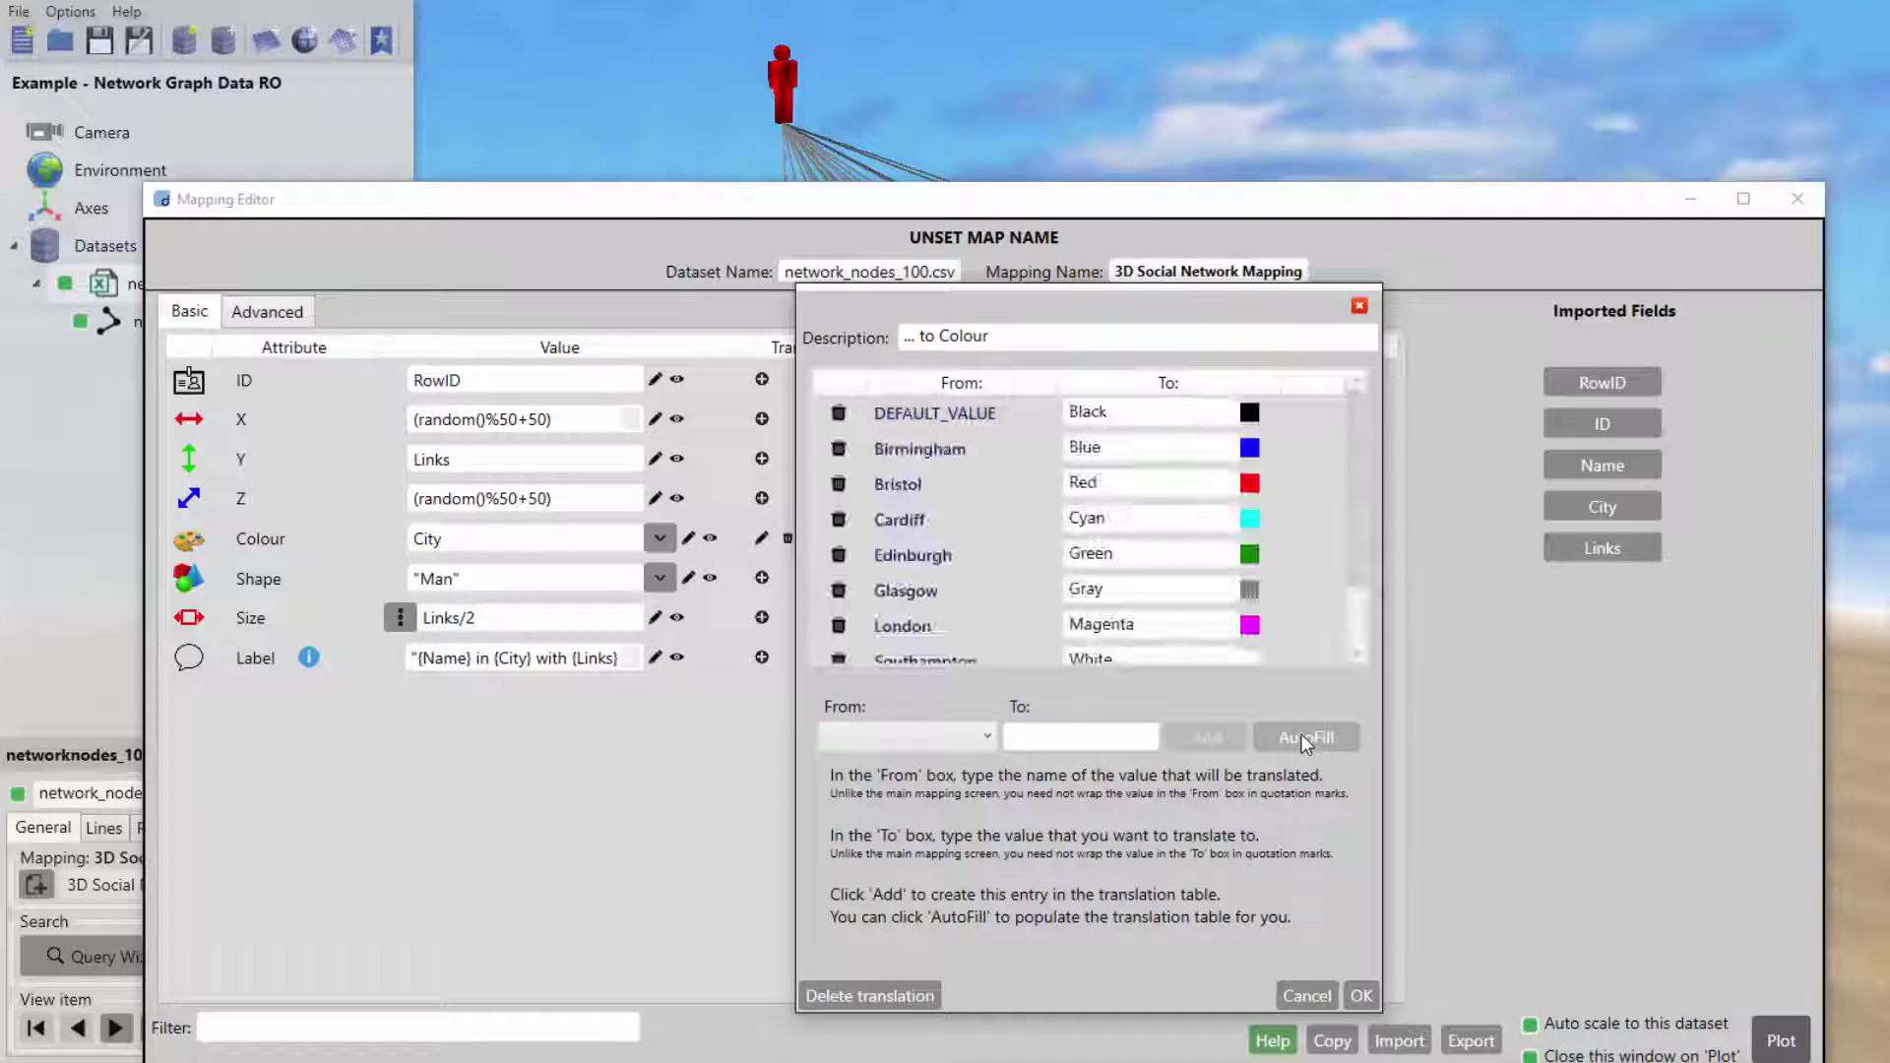
pyautogui.scroll(-1, 1367, 566)
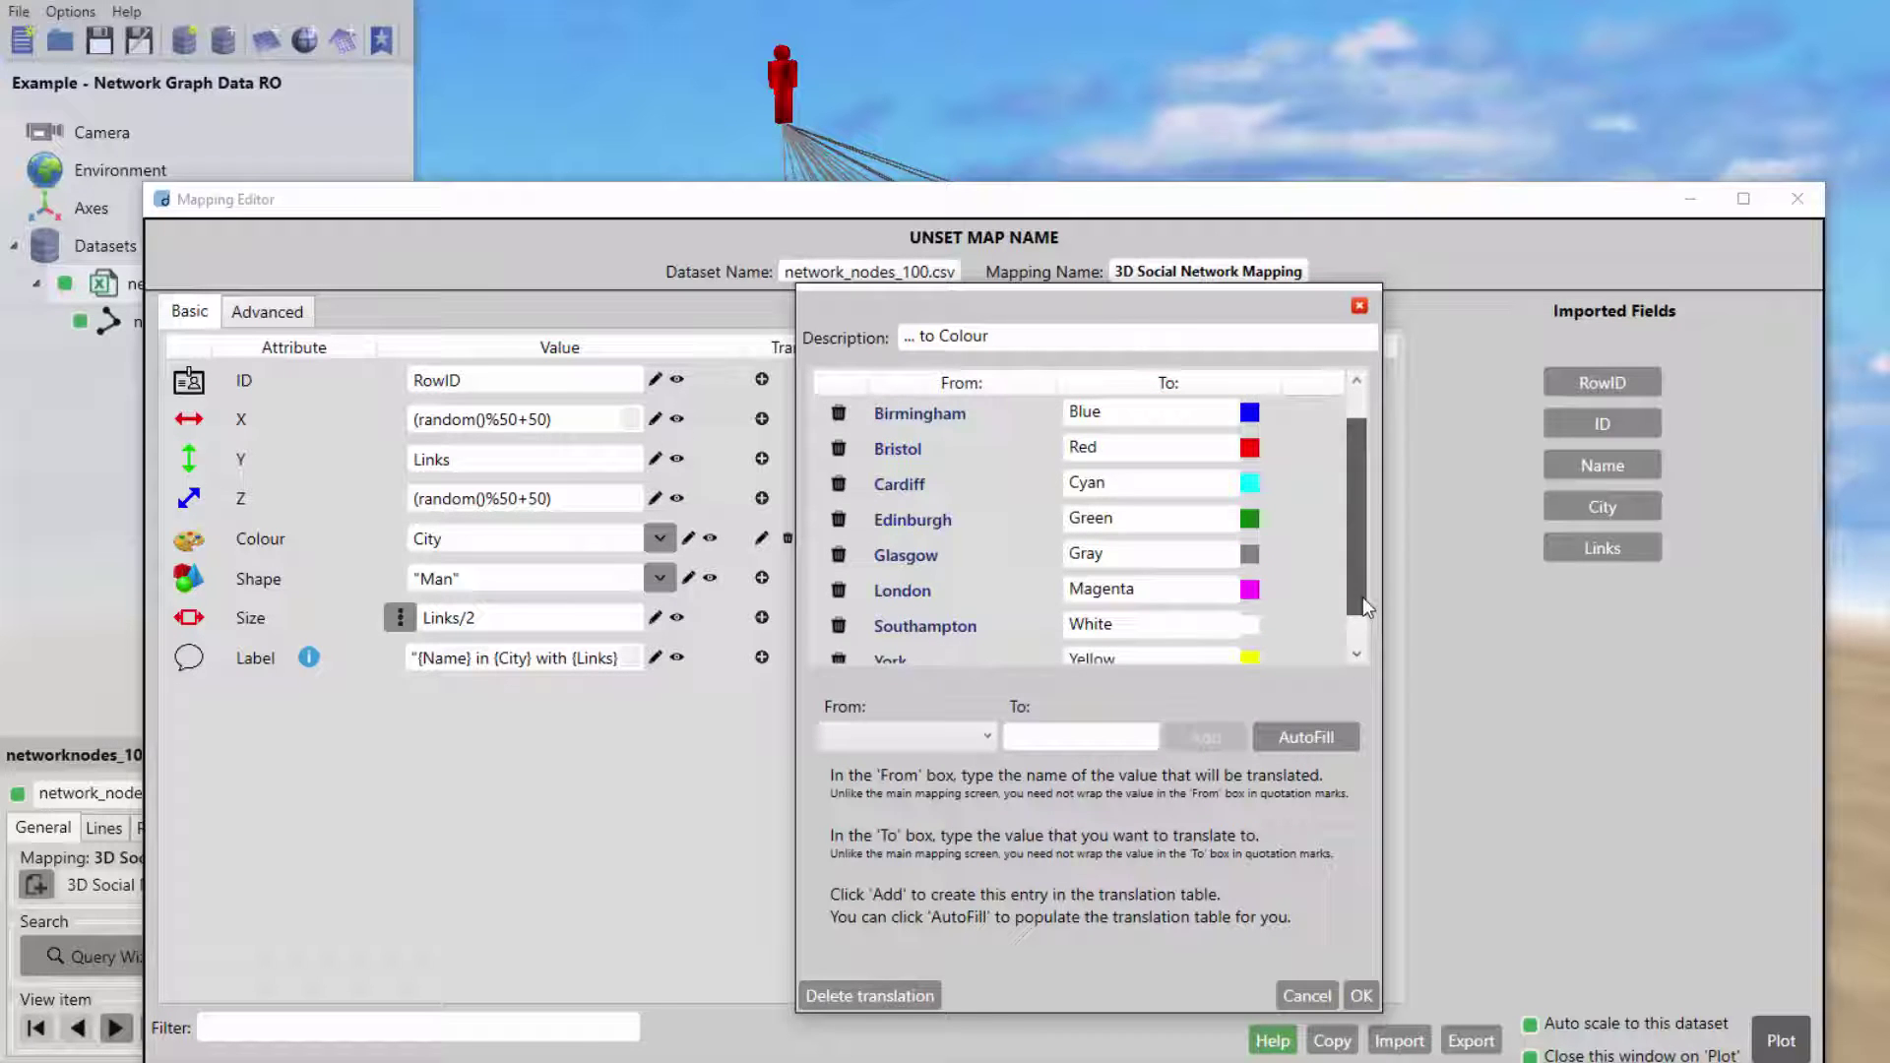
pyautogui.doubleClick(1064, 634)
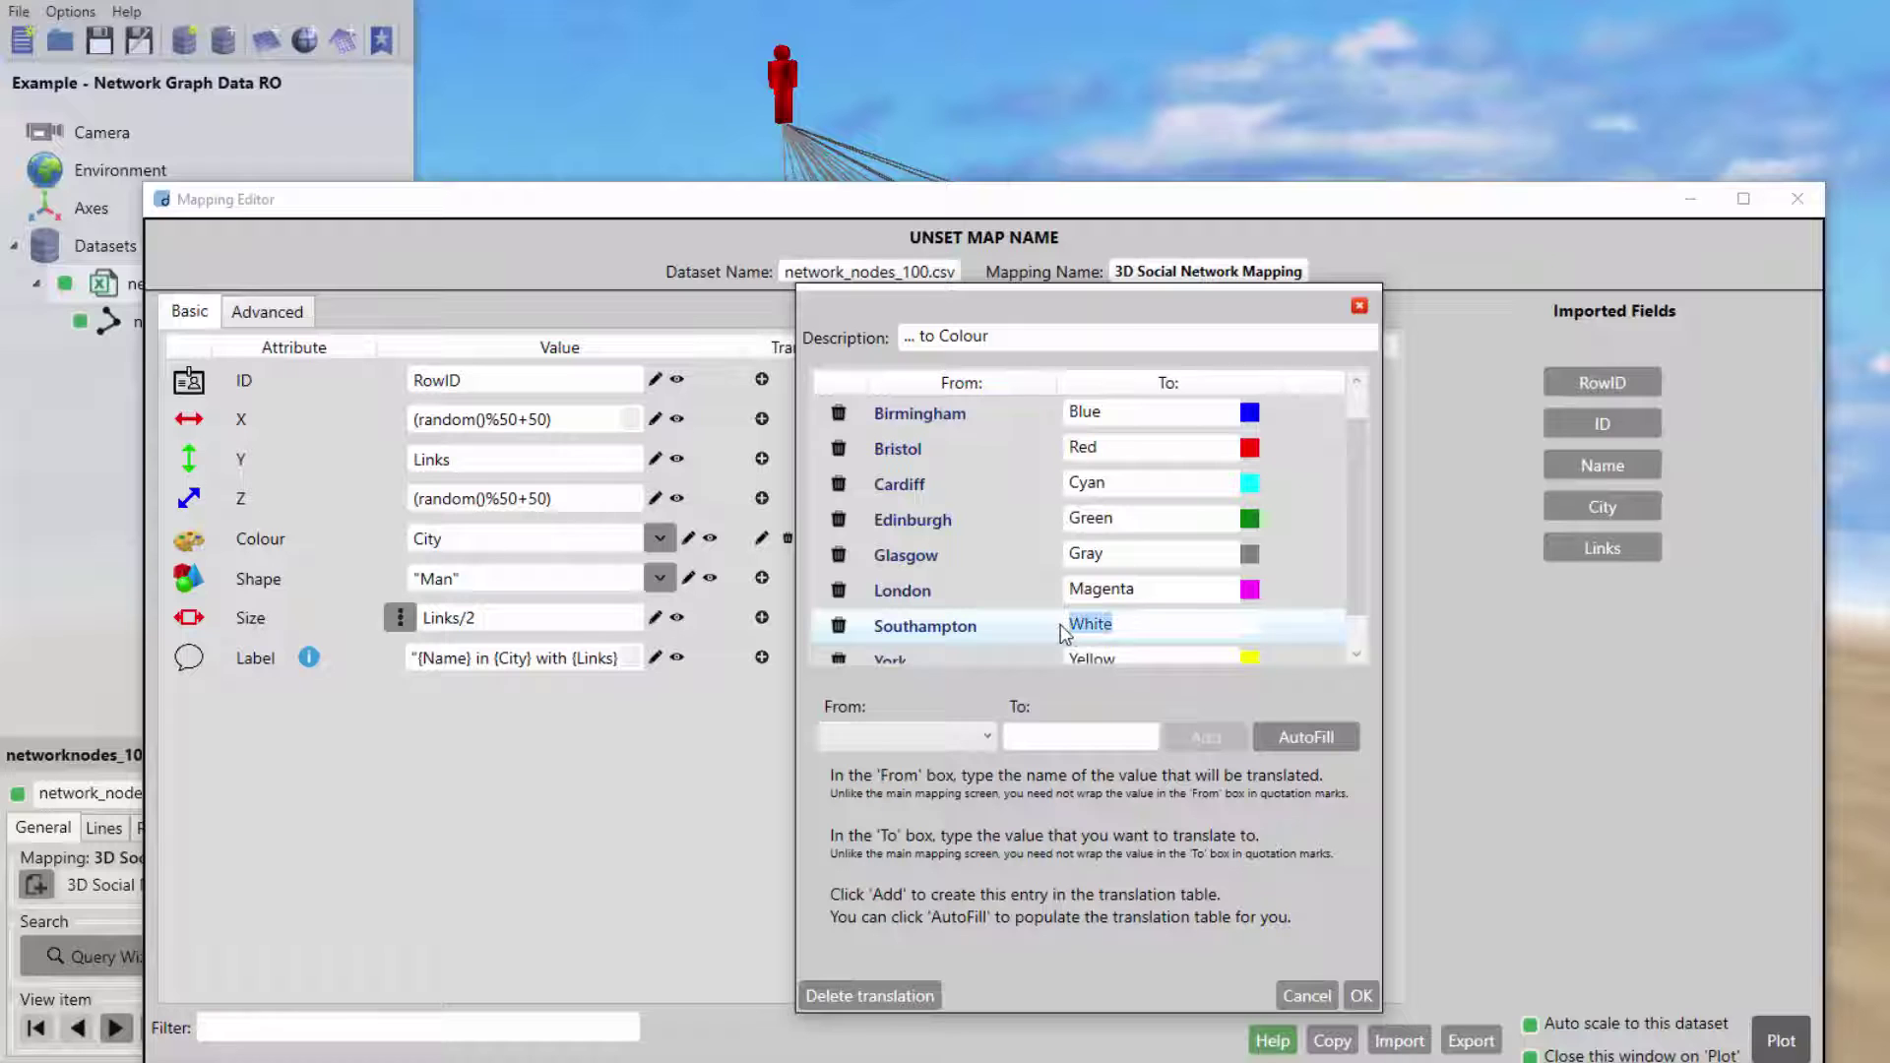
pyautogui.write('Gold')
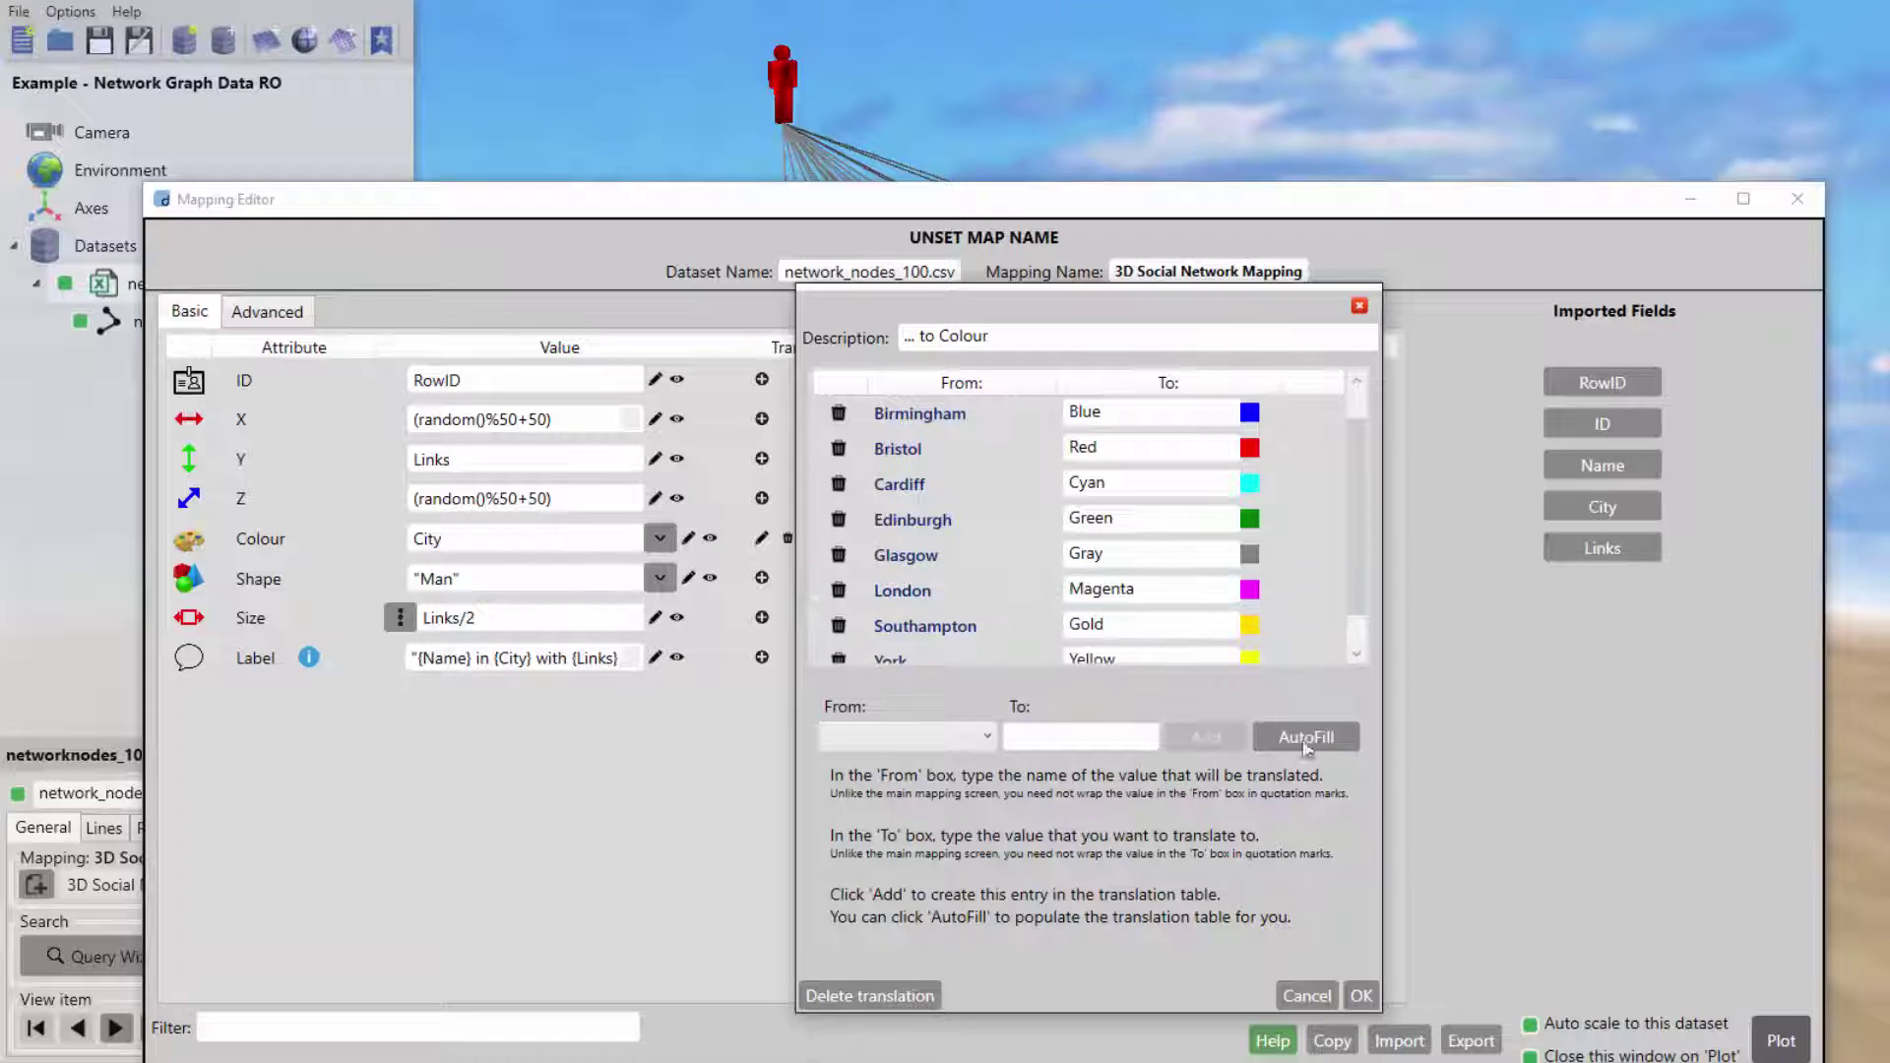
pyautogui.click(1361, 997)
# - Plot the nodes with their city colours and check the labels of the blue figures in the 3D view
pyautogui.click(1776, 1041)
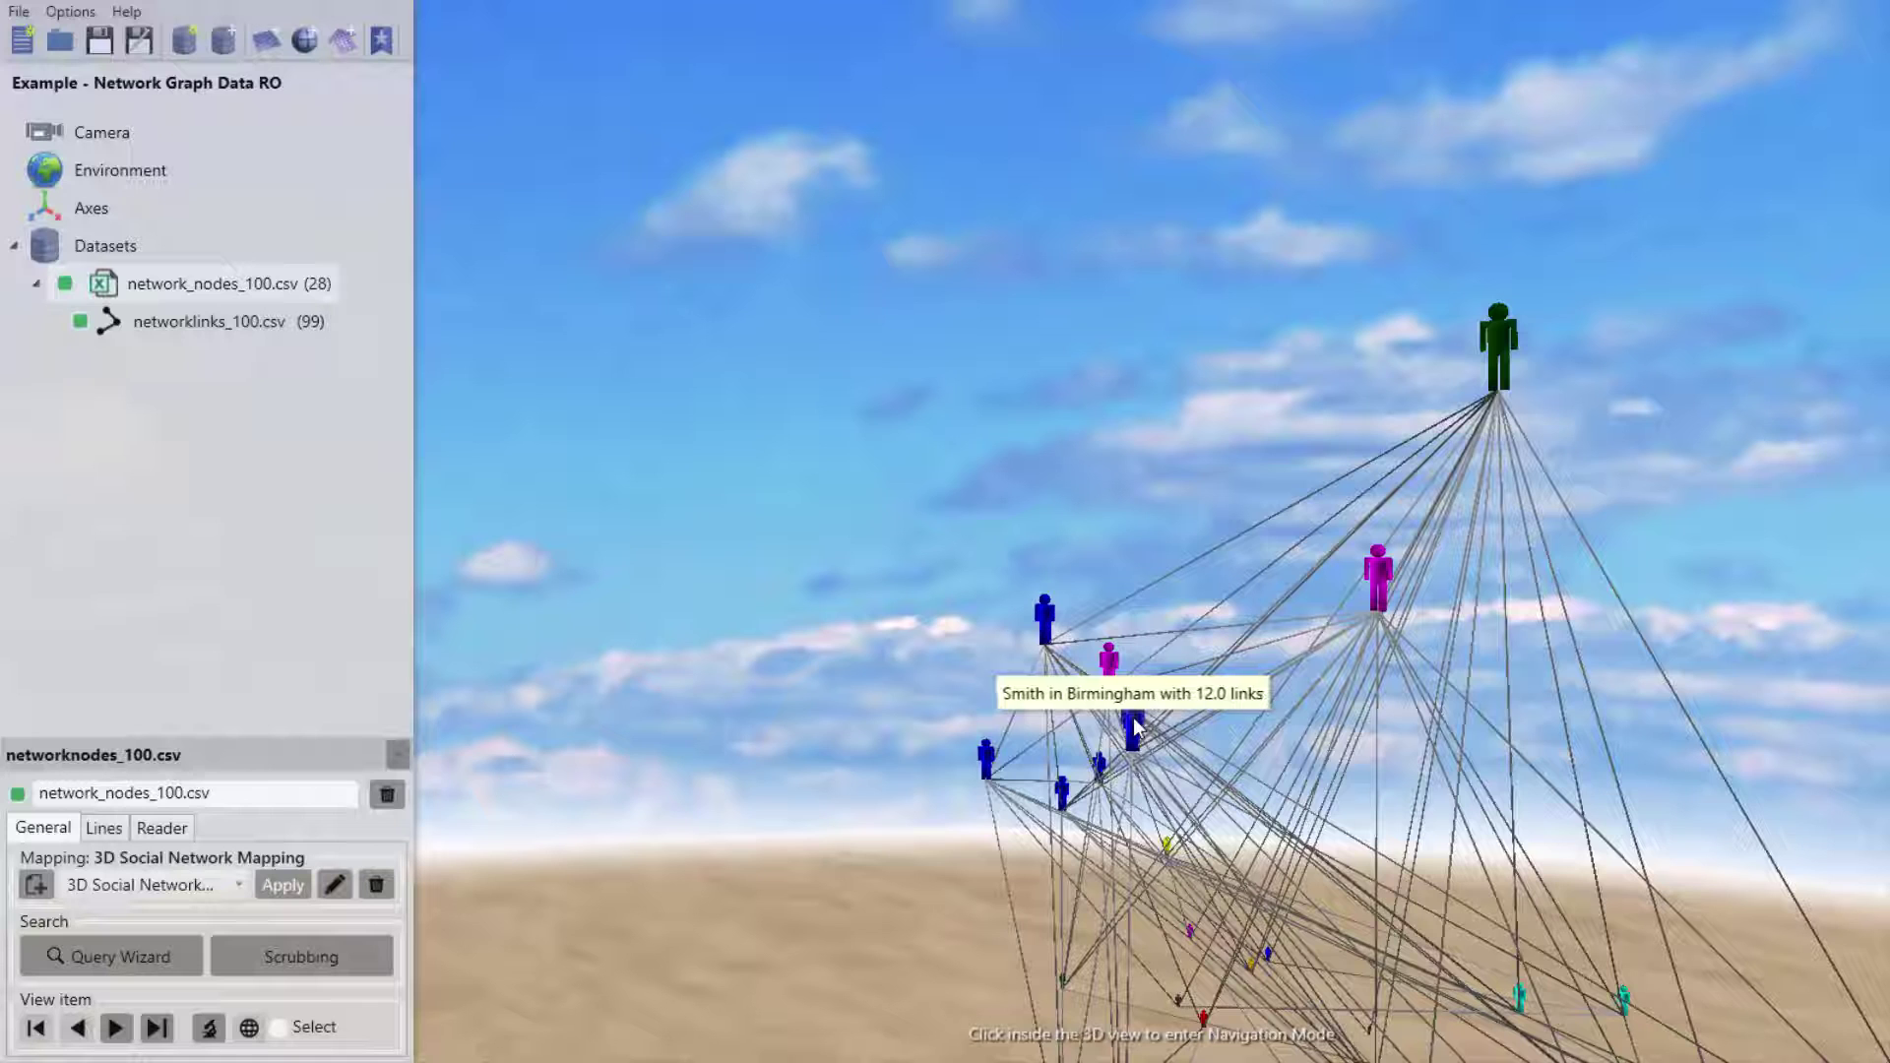
pyautogui.moveTo(1068, 795)
pyautogui.moveTo(987, 766)
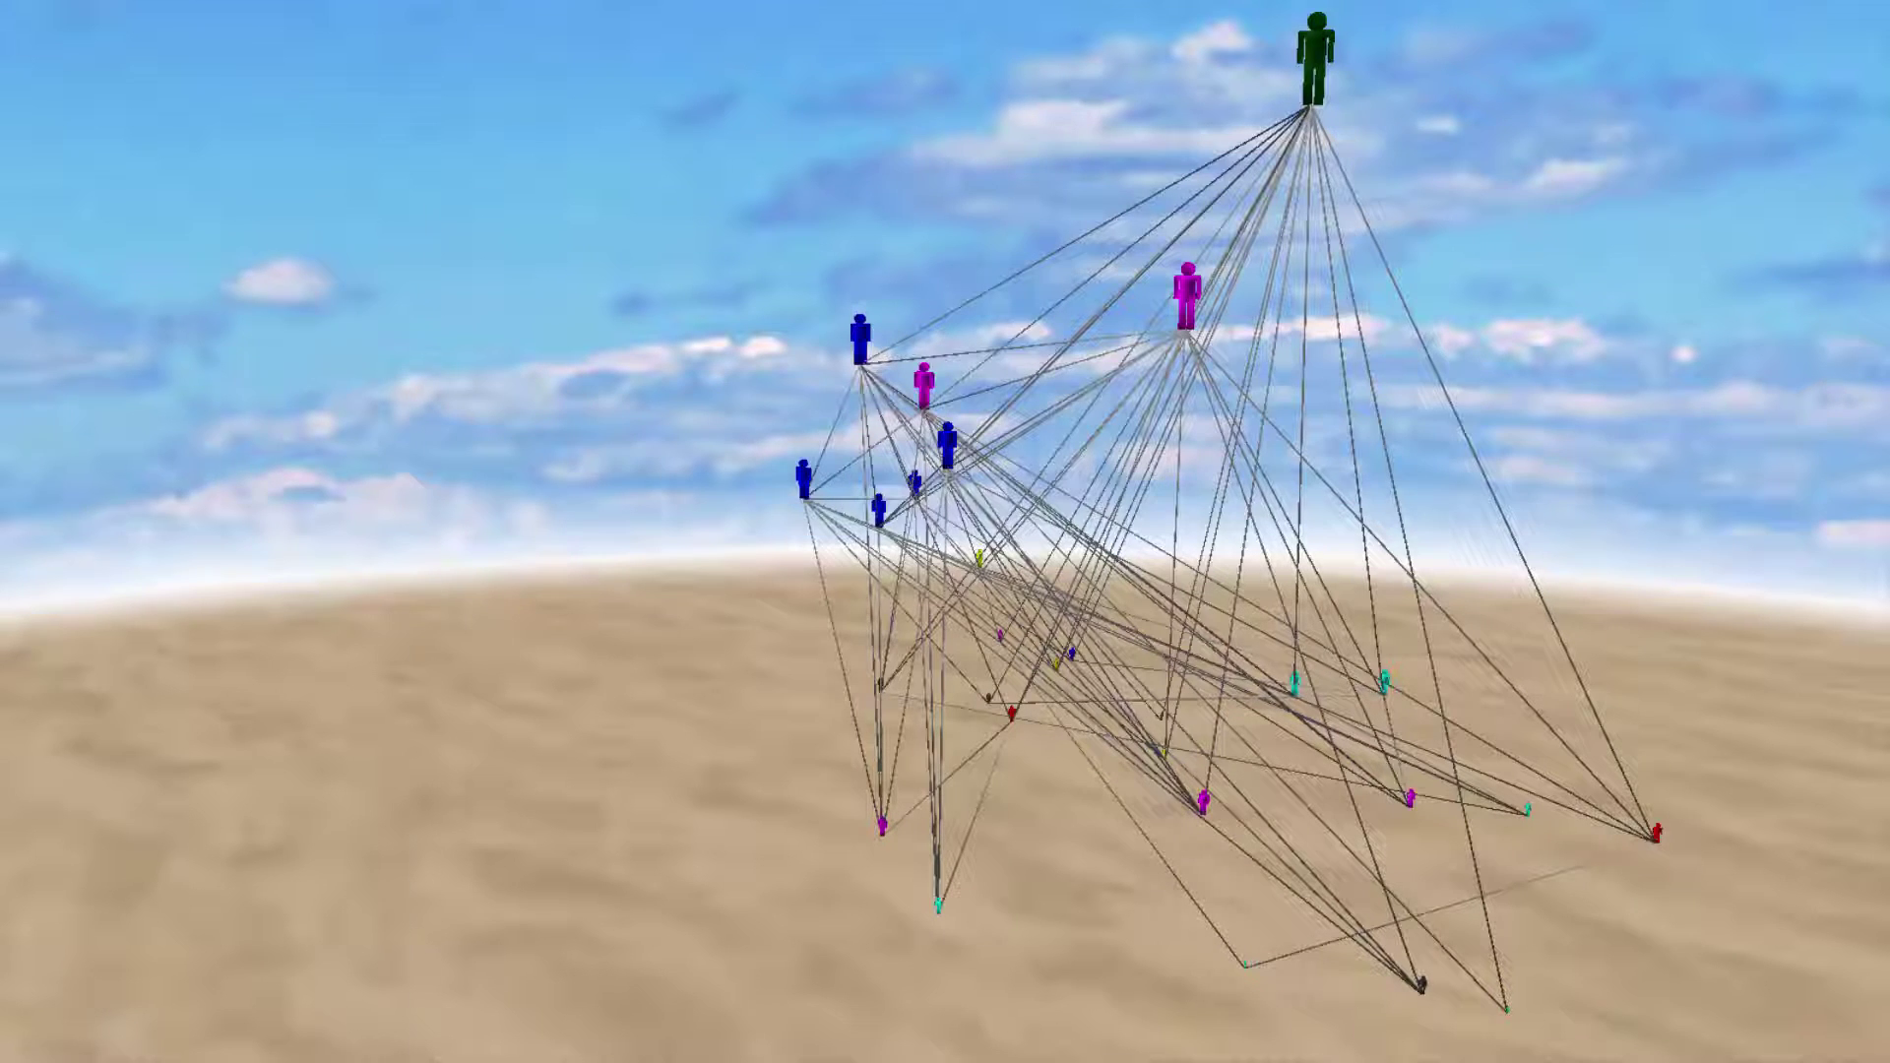
pyautogui.press('Escape')
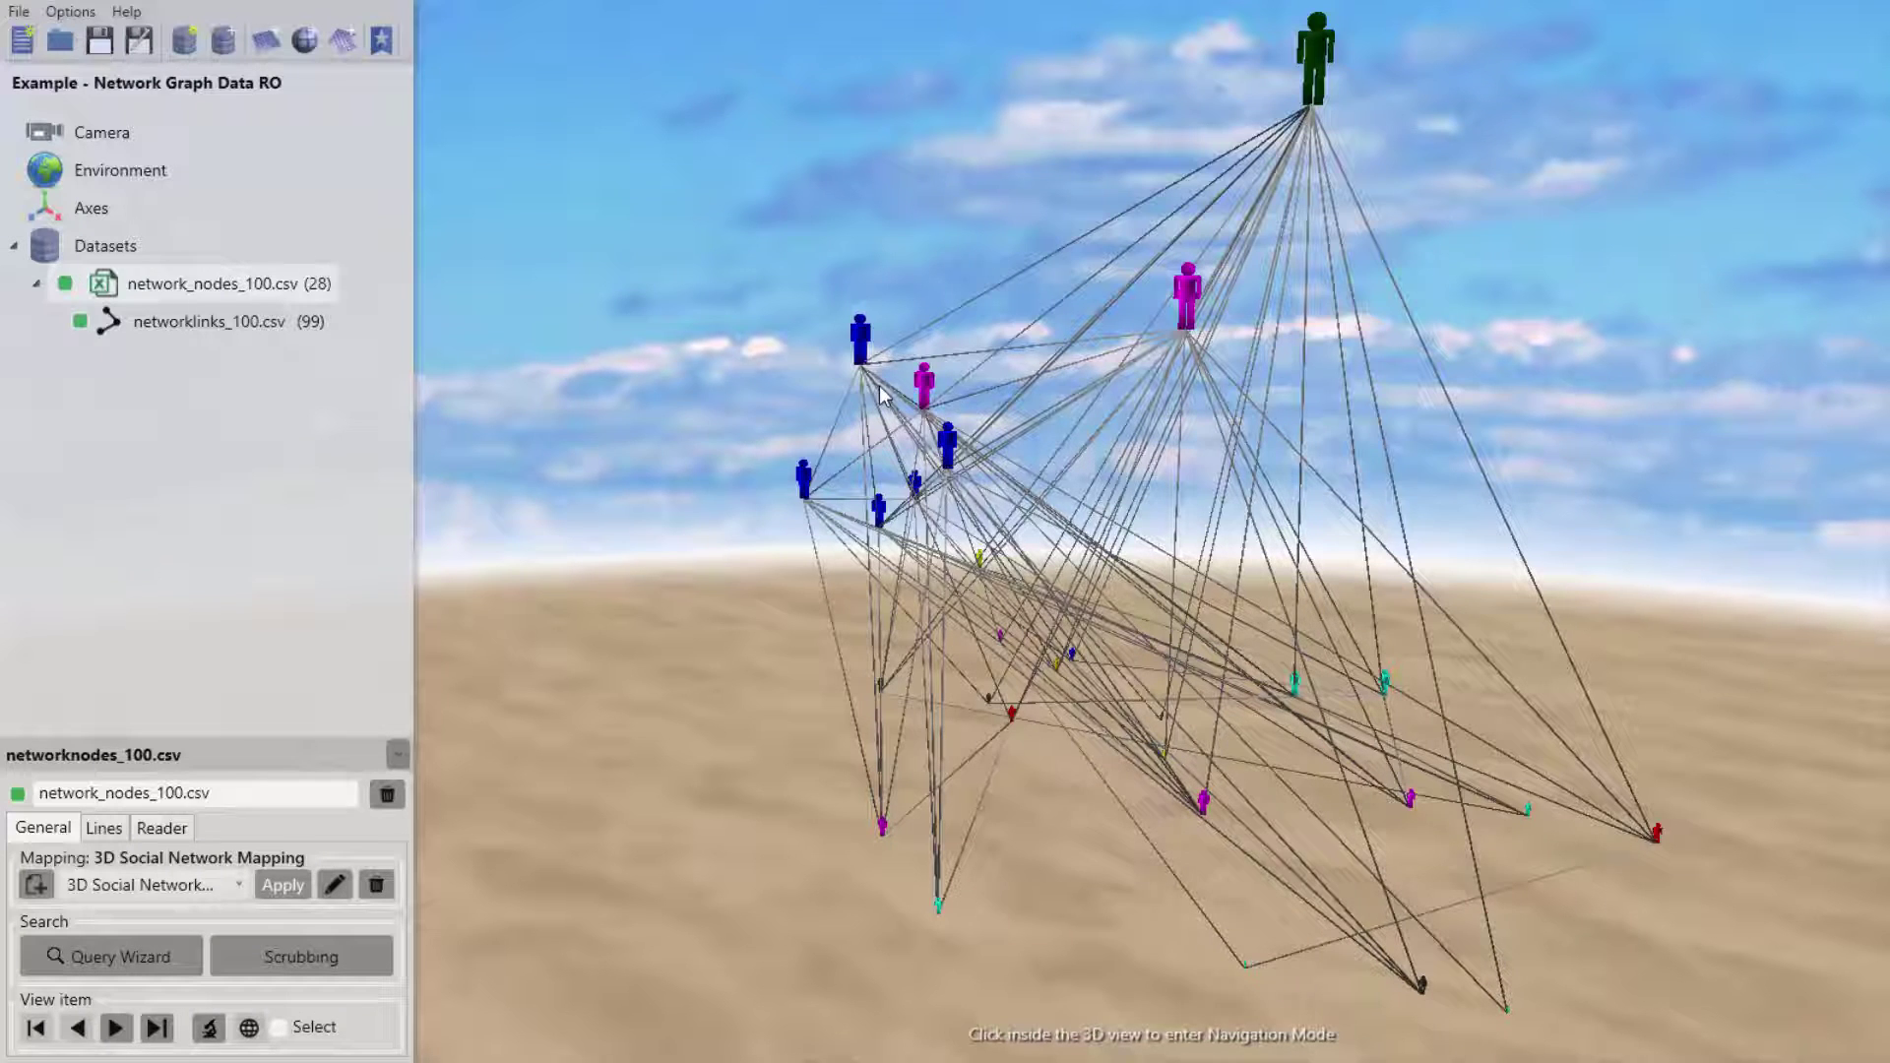
# - Review the LinkType field's values in the networklinks_100.csv mapping and assign that field to Colour
pyautogui.doubleClick(227, 325)
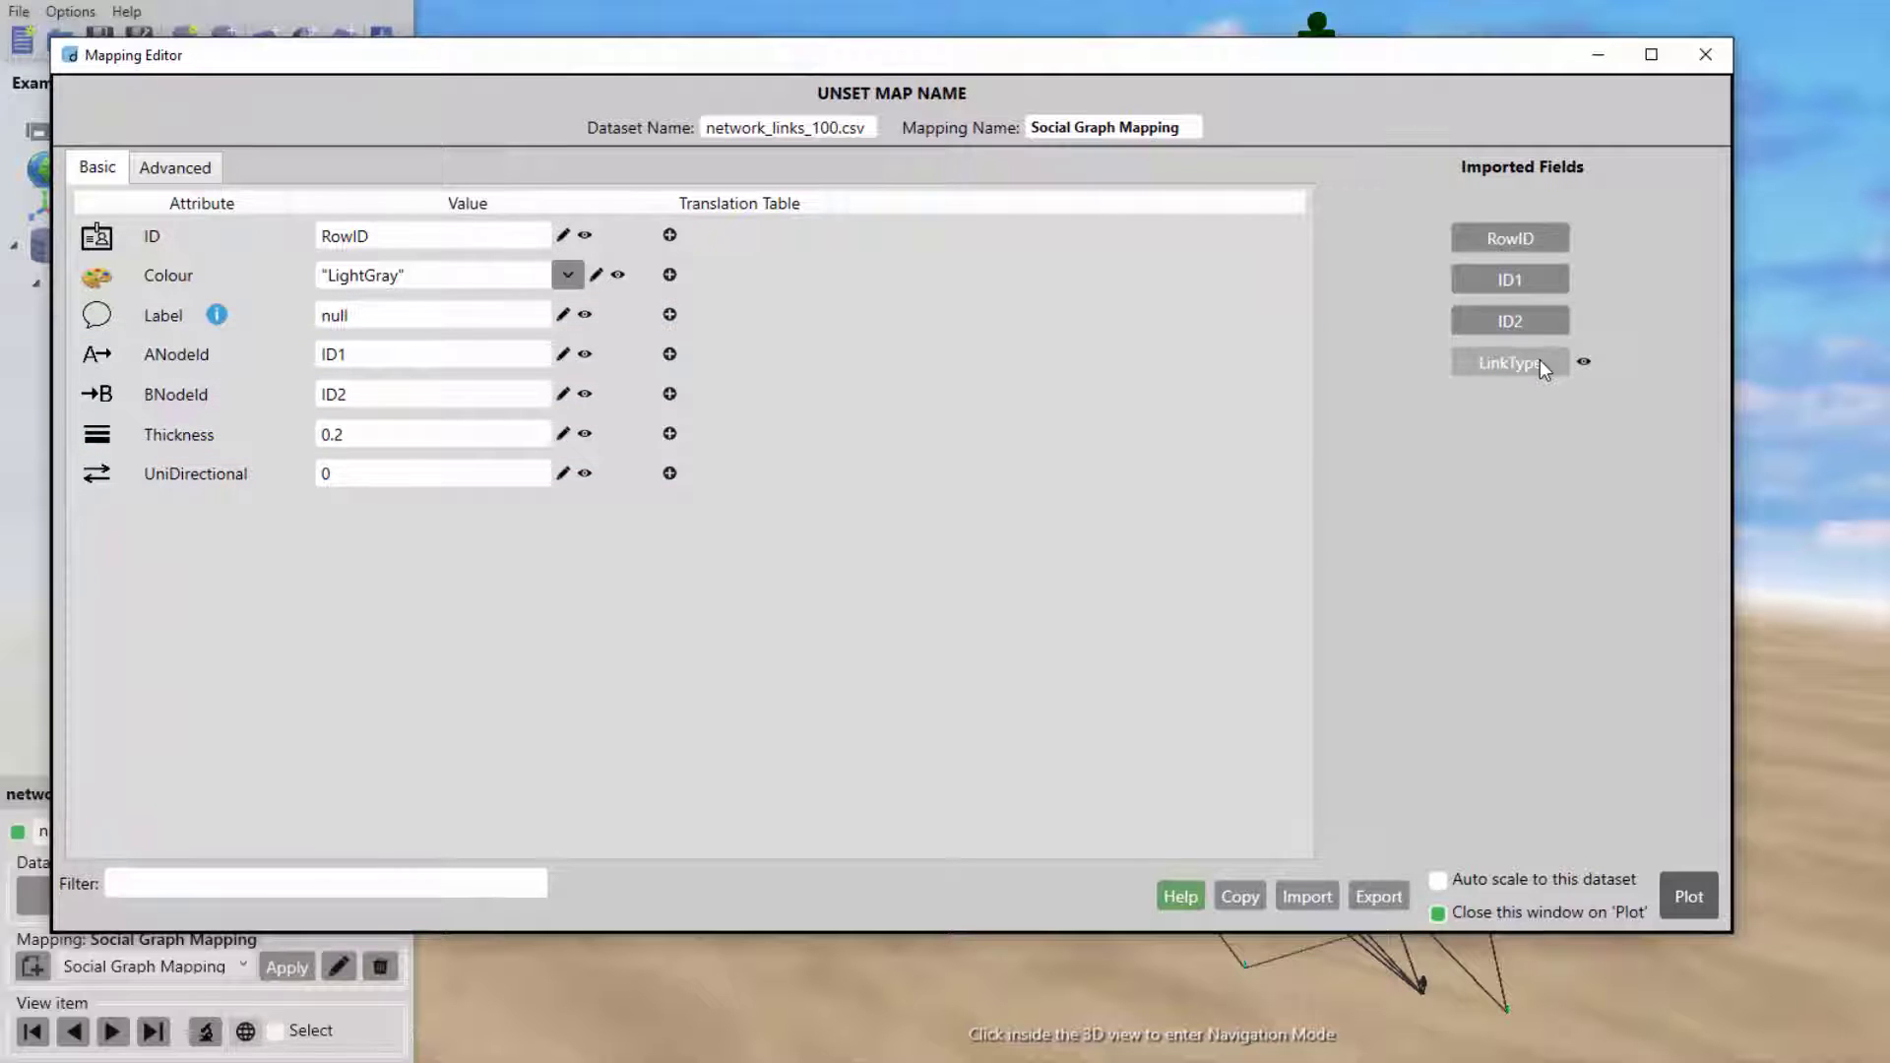
pyautogui.click(1583, 362)
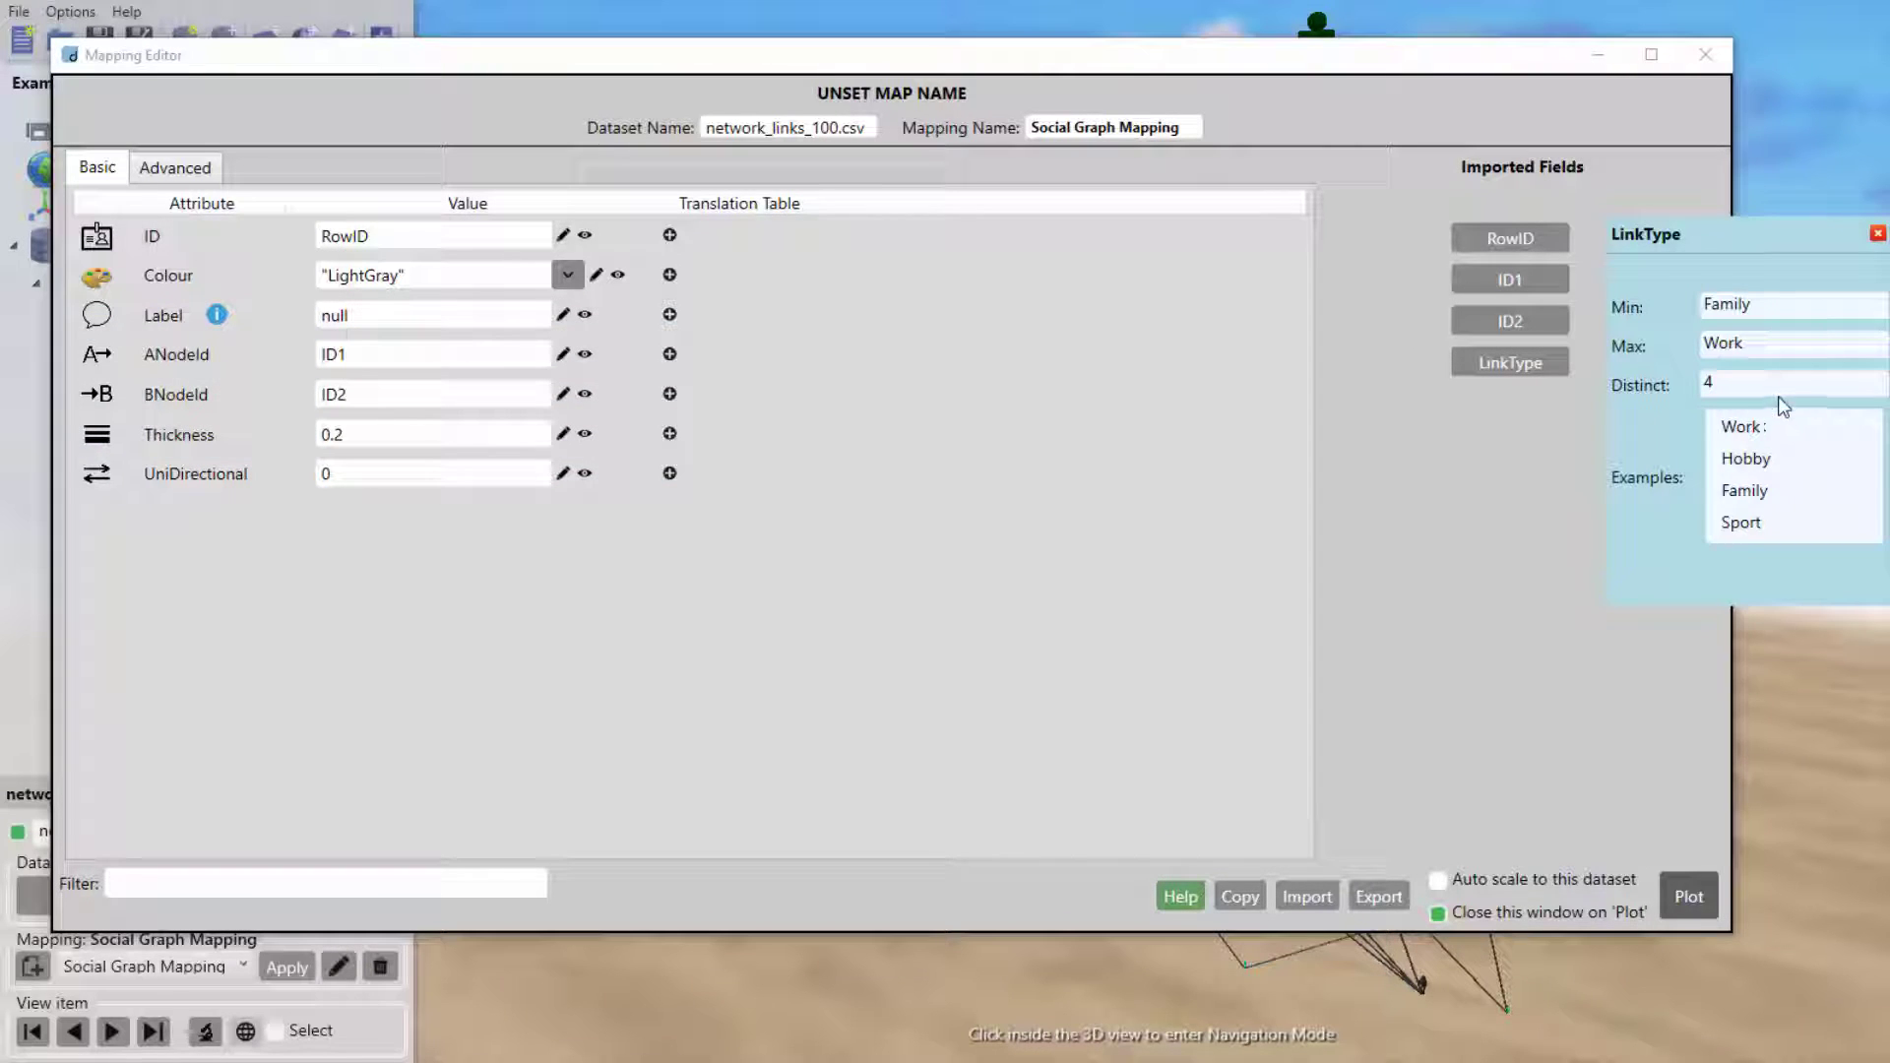
pyautogui.click(1877, 235)
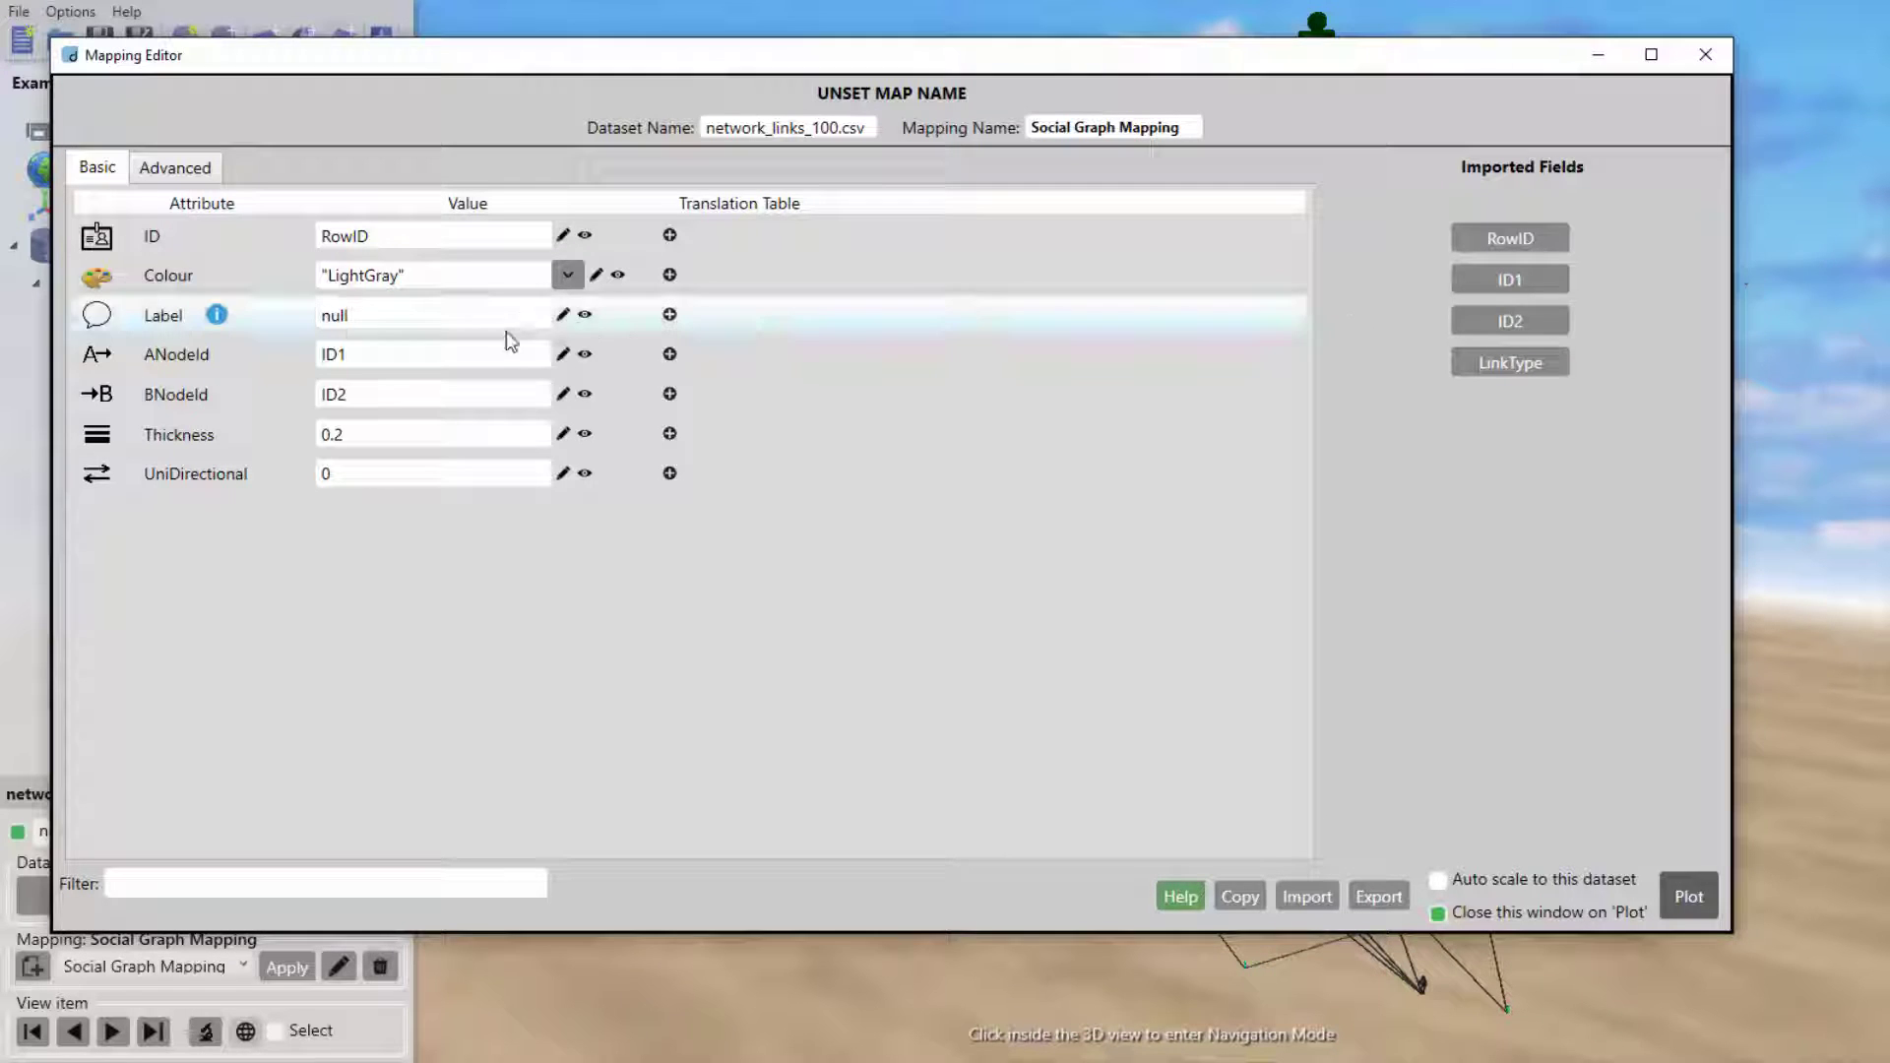
pyautogui.moveTo(417, 272); pyautogui.dragTo(317, 277)
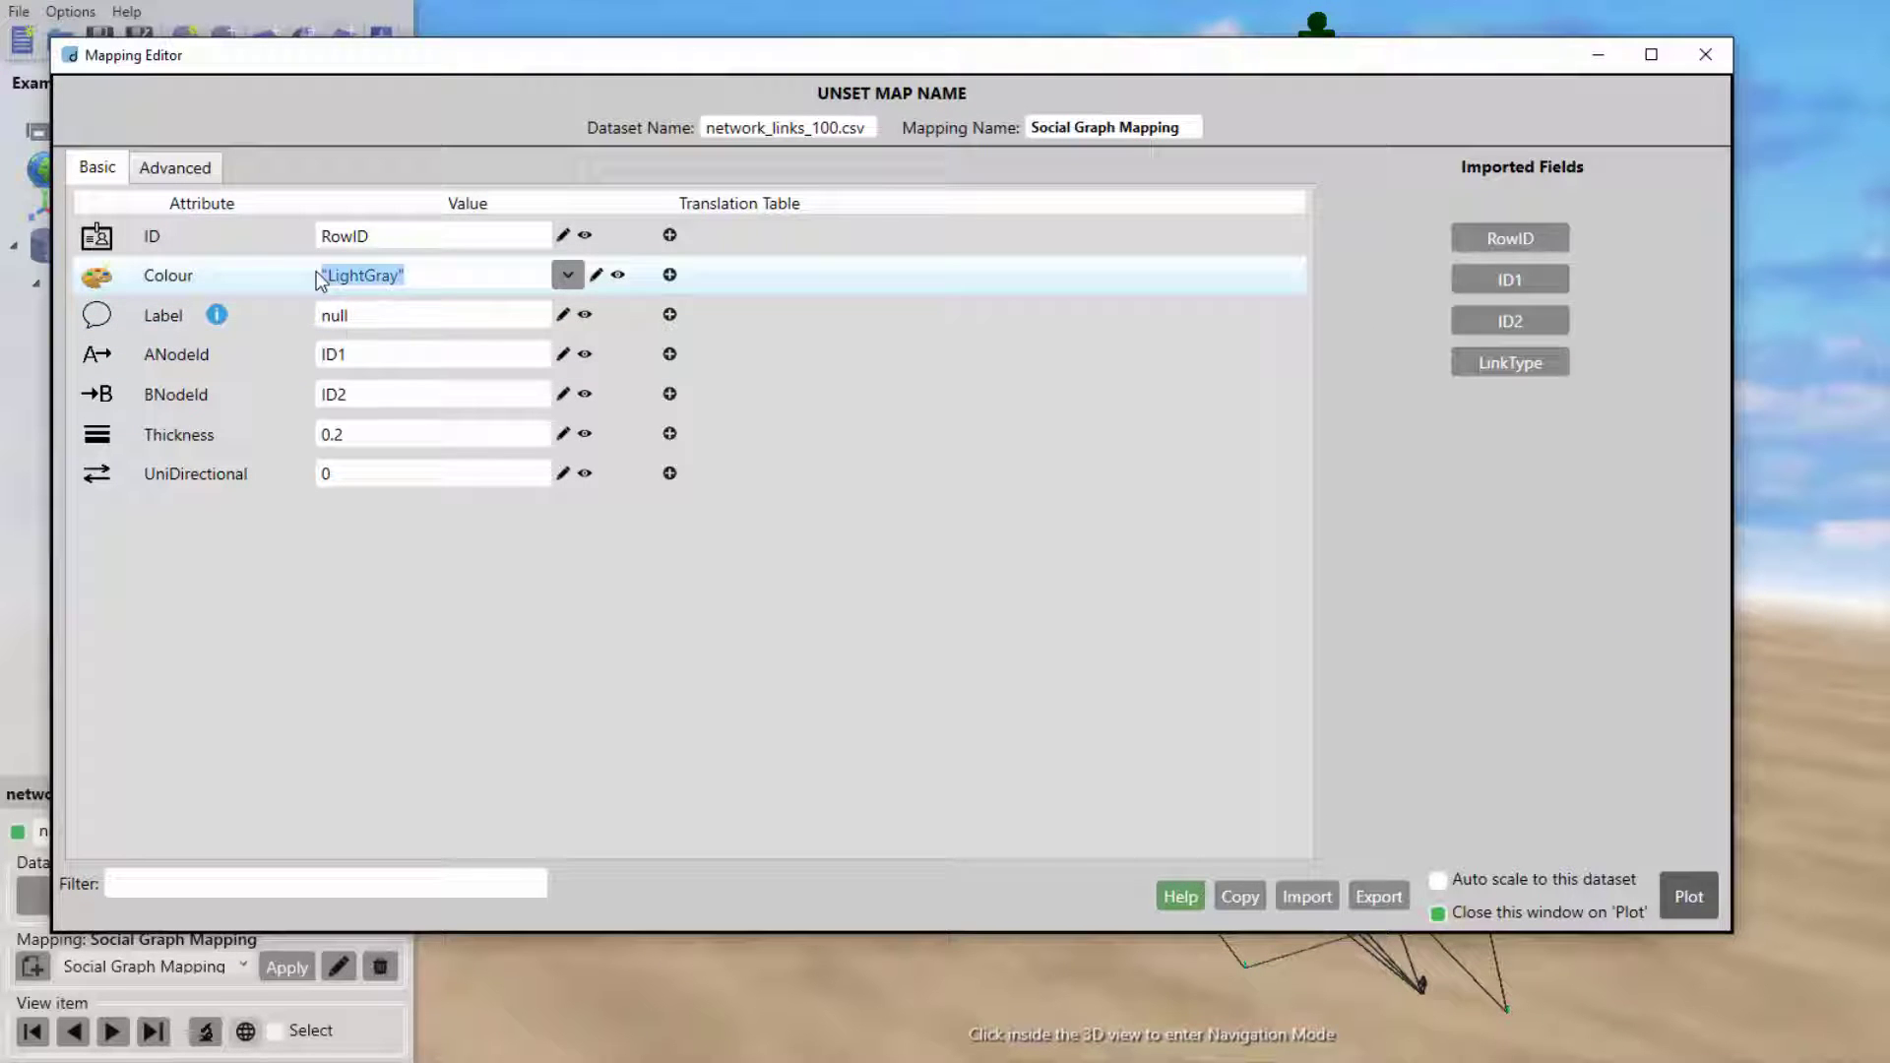
pyautogui.click(1521, 371)
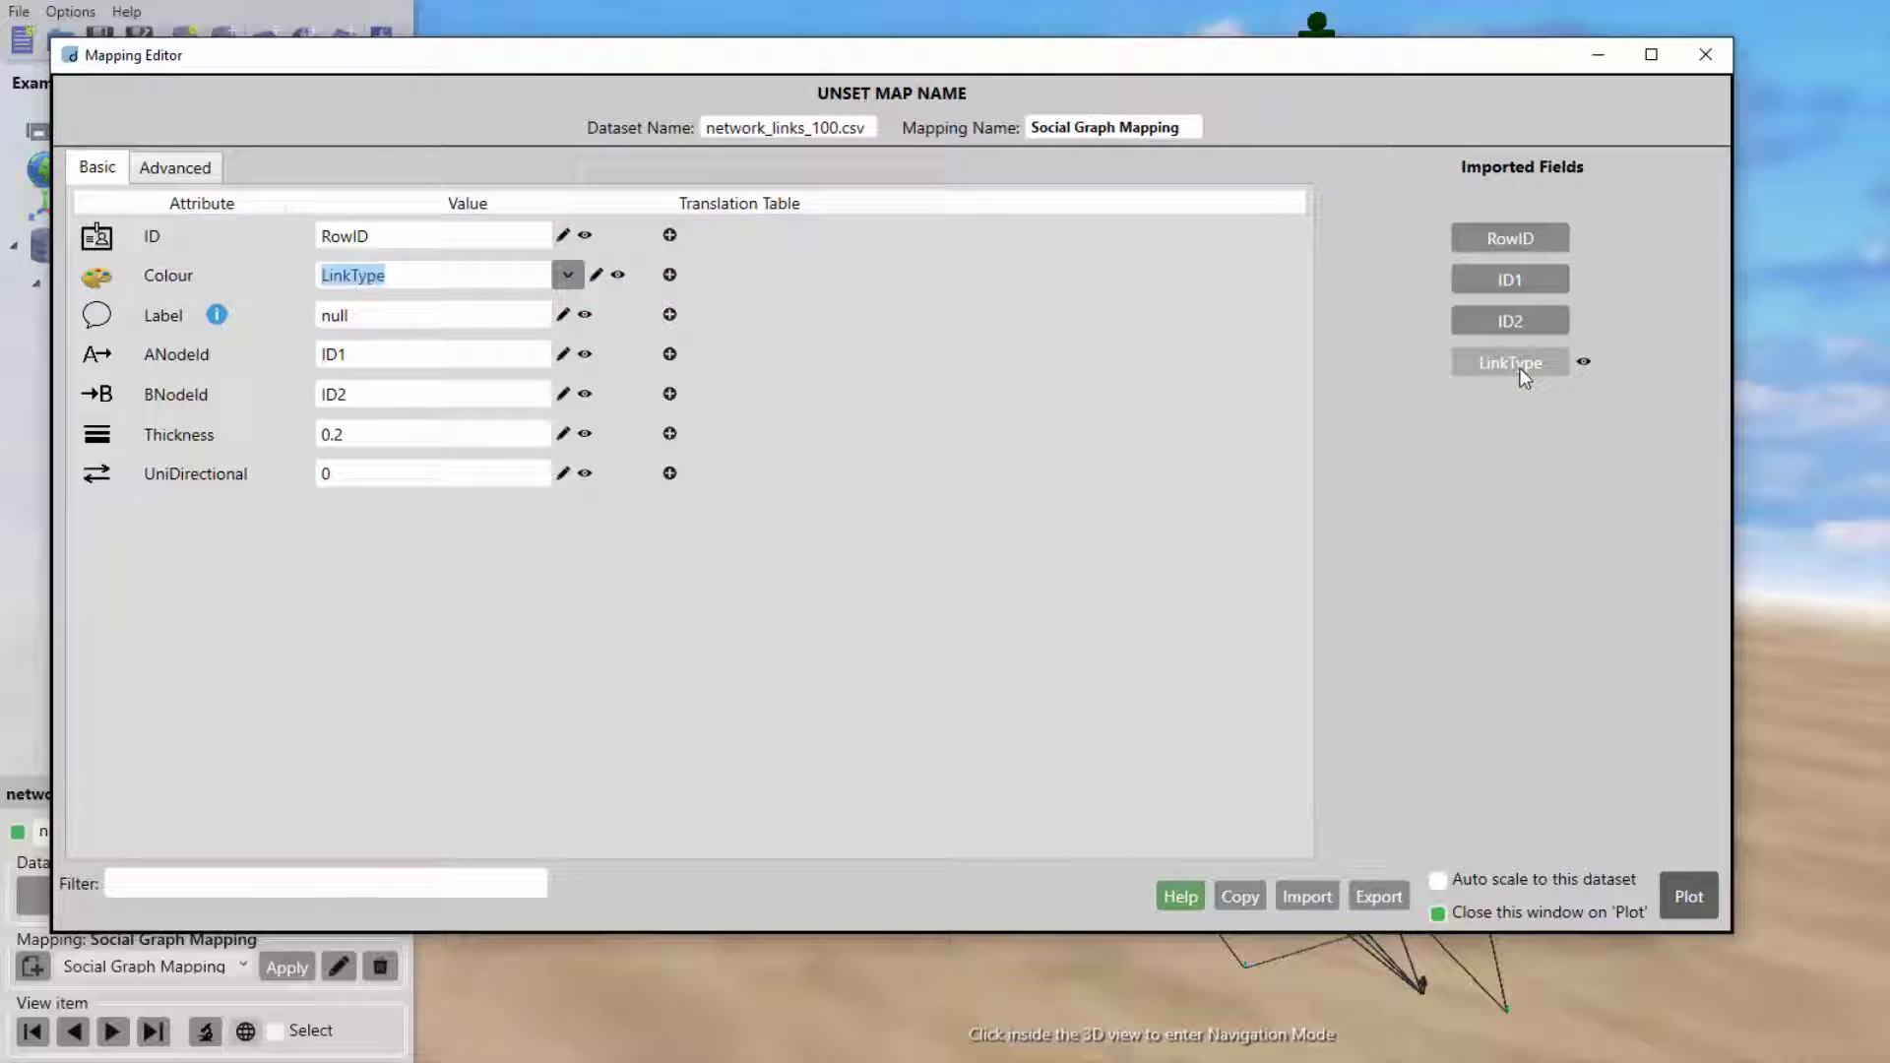
# - Add an auto-filled translation table that converts each link type to its own colour
pyautogui.click(669, 275)
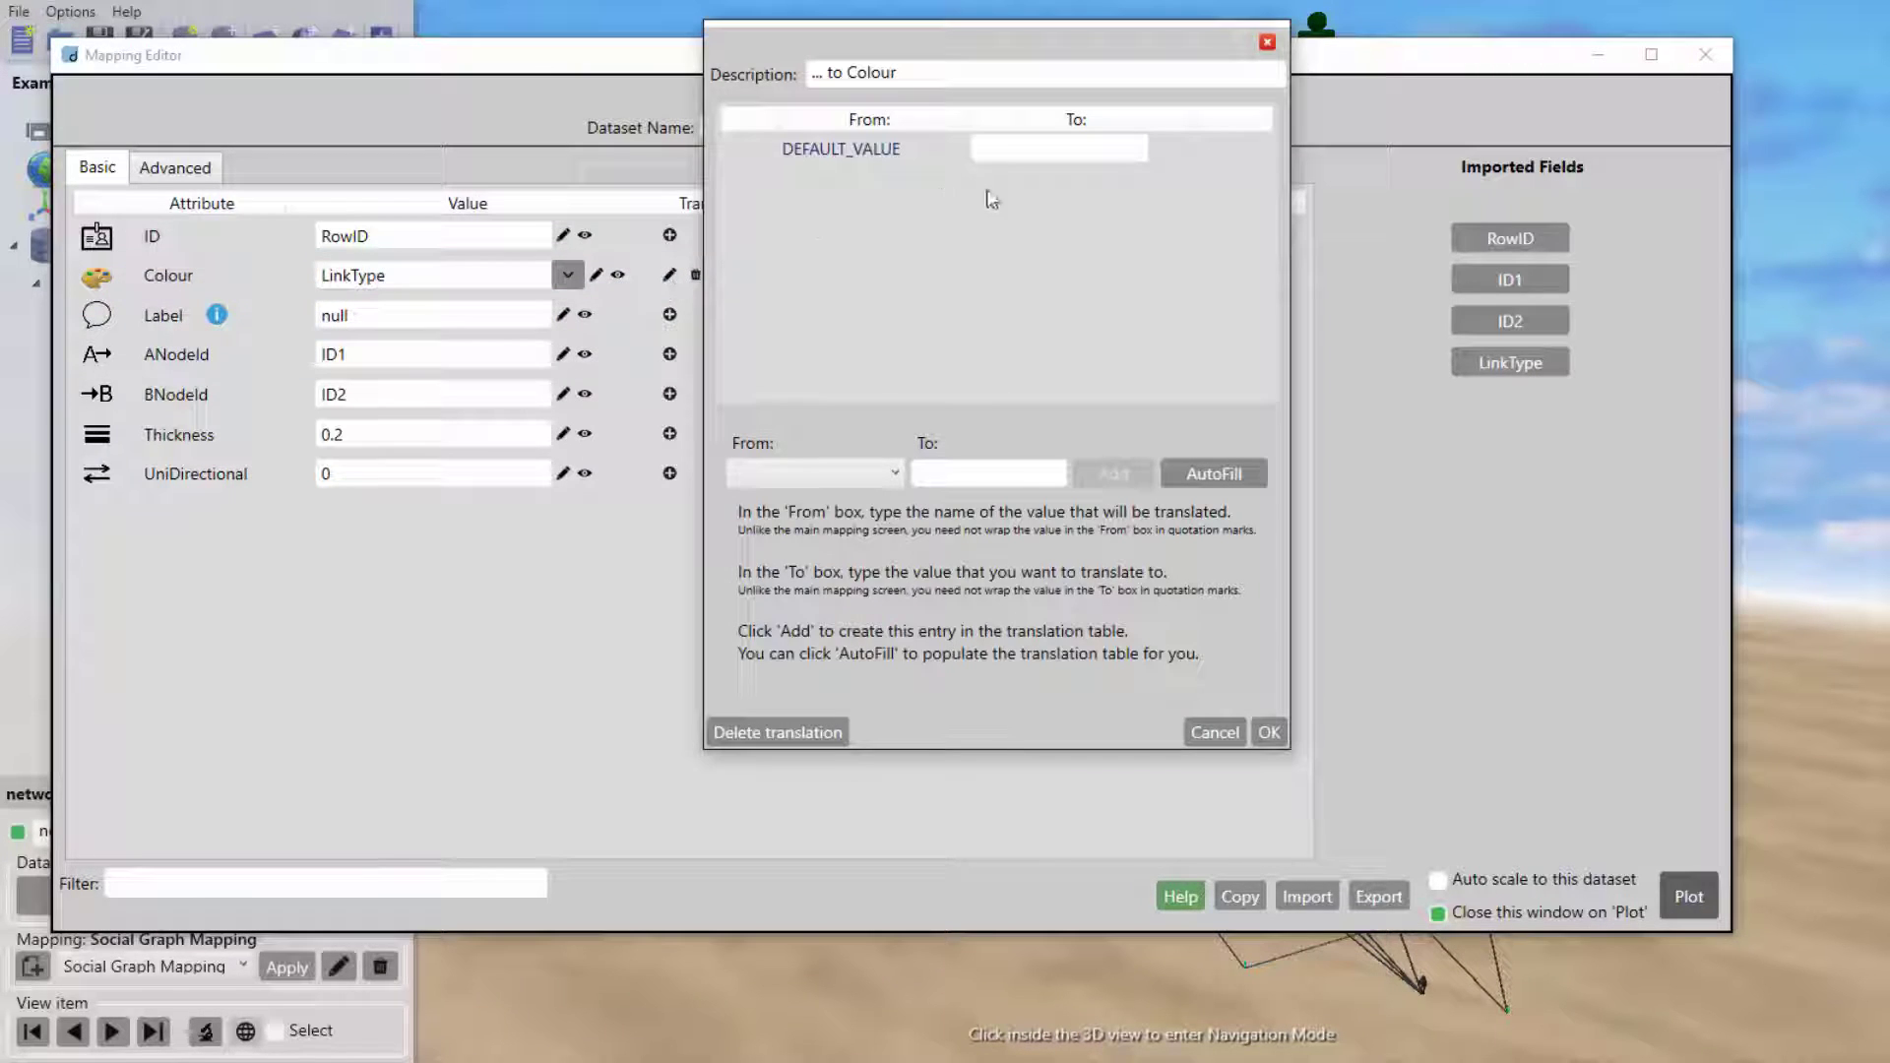
pyautogui.click(1213, 471)
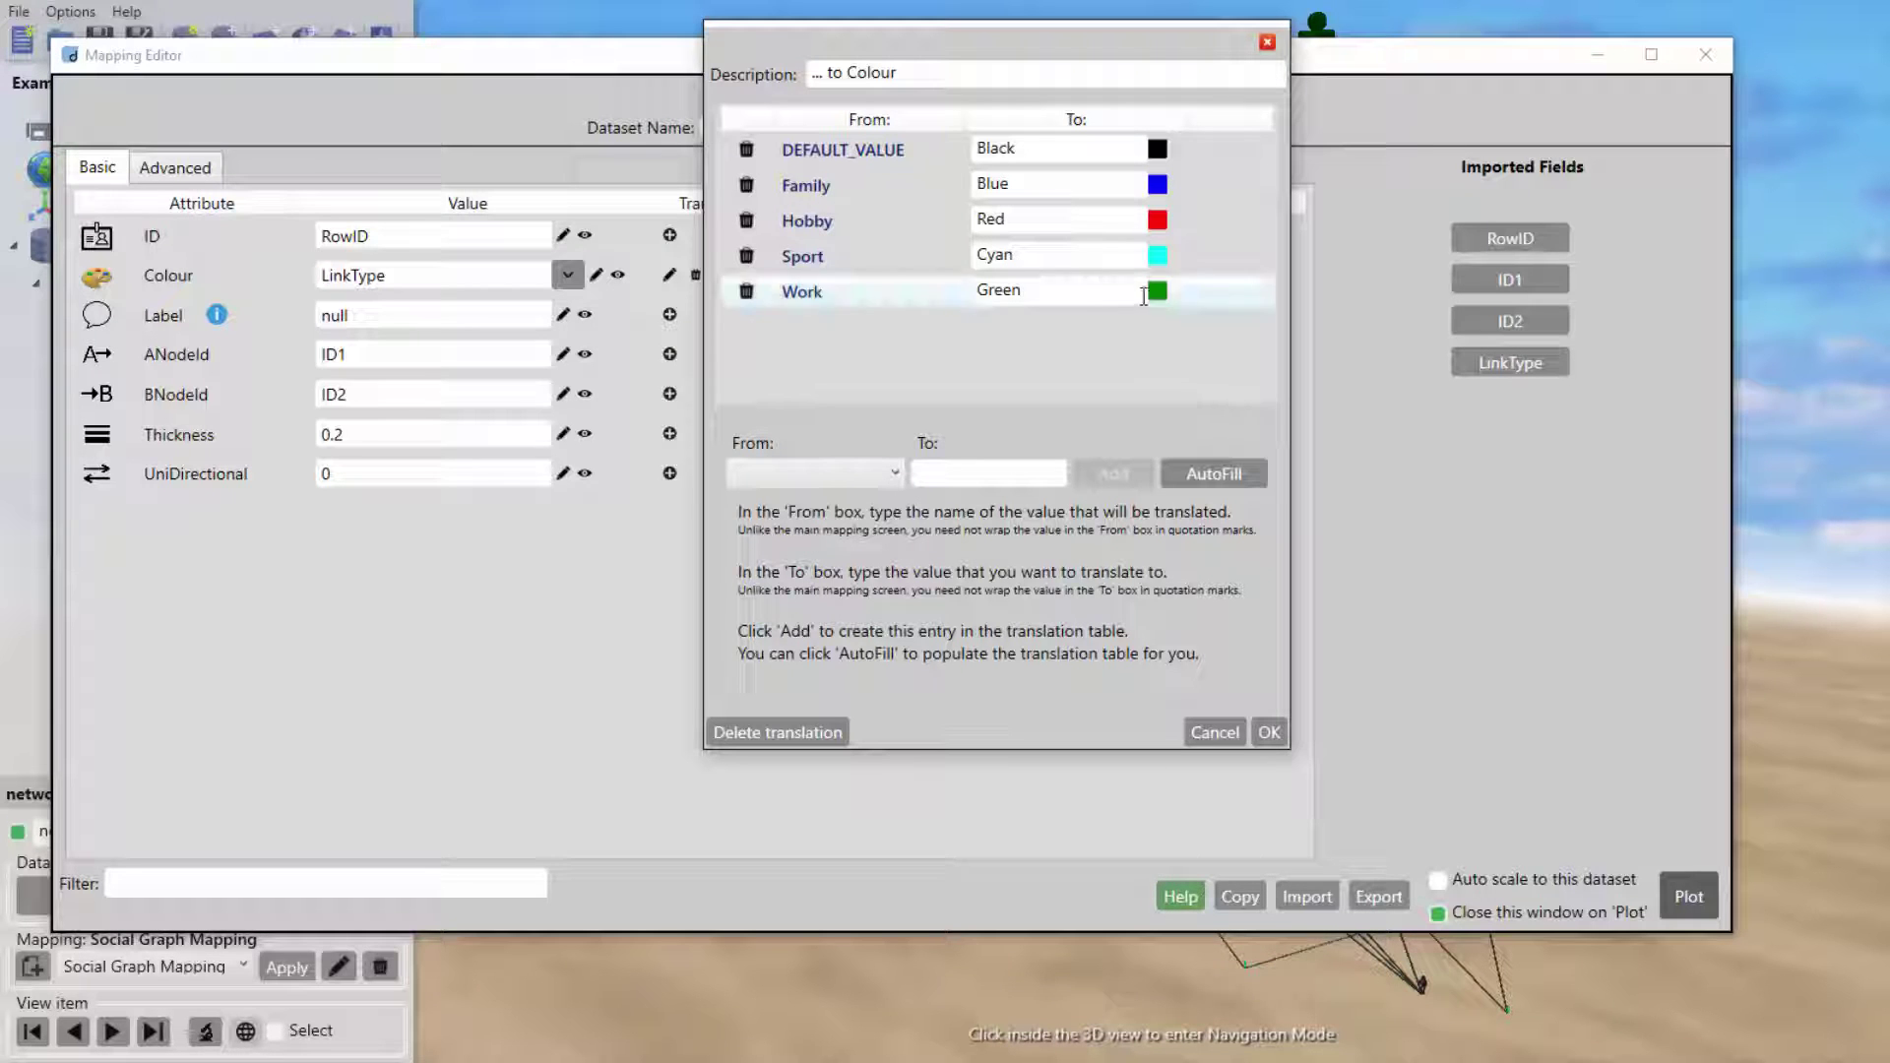
pyautogui.click(1260, 734)
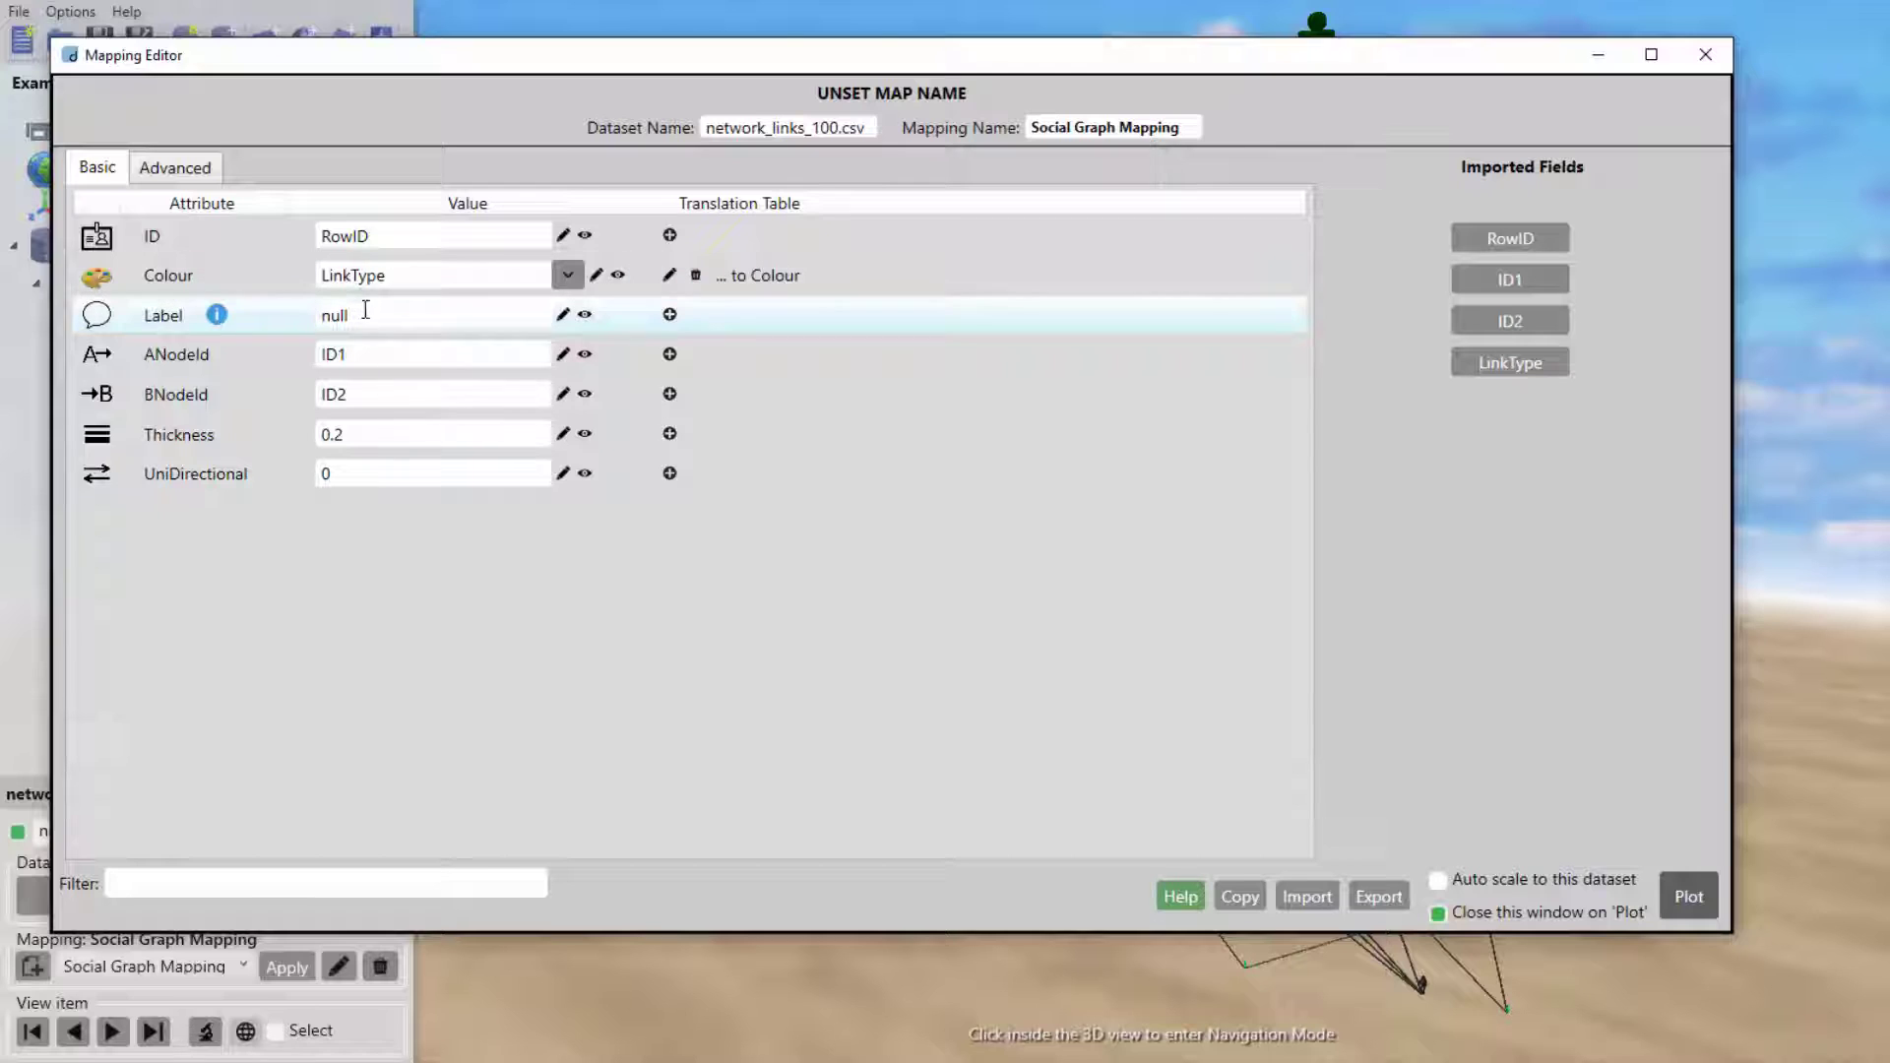
# - Set the links' Label attribute to LinkType and plot the updated link mapping
pyautogui.moveTo(356, 315); pyautogui.dragTo(311, 317)
pyautogui.click(1510, 362)
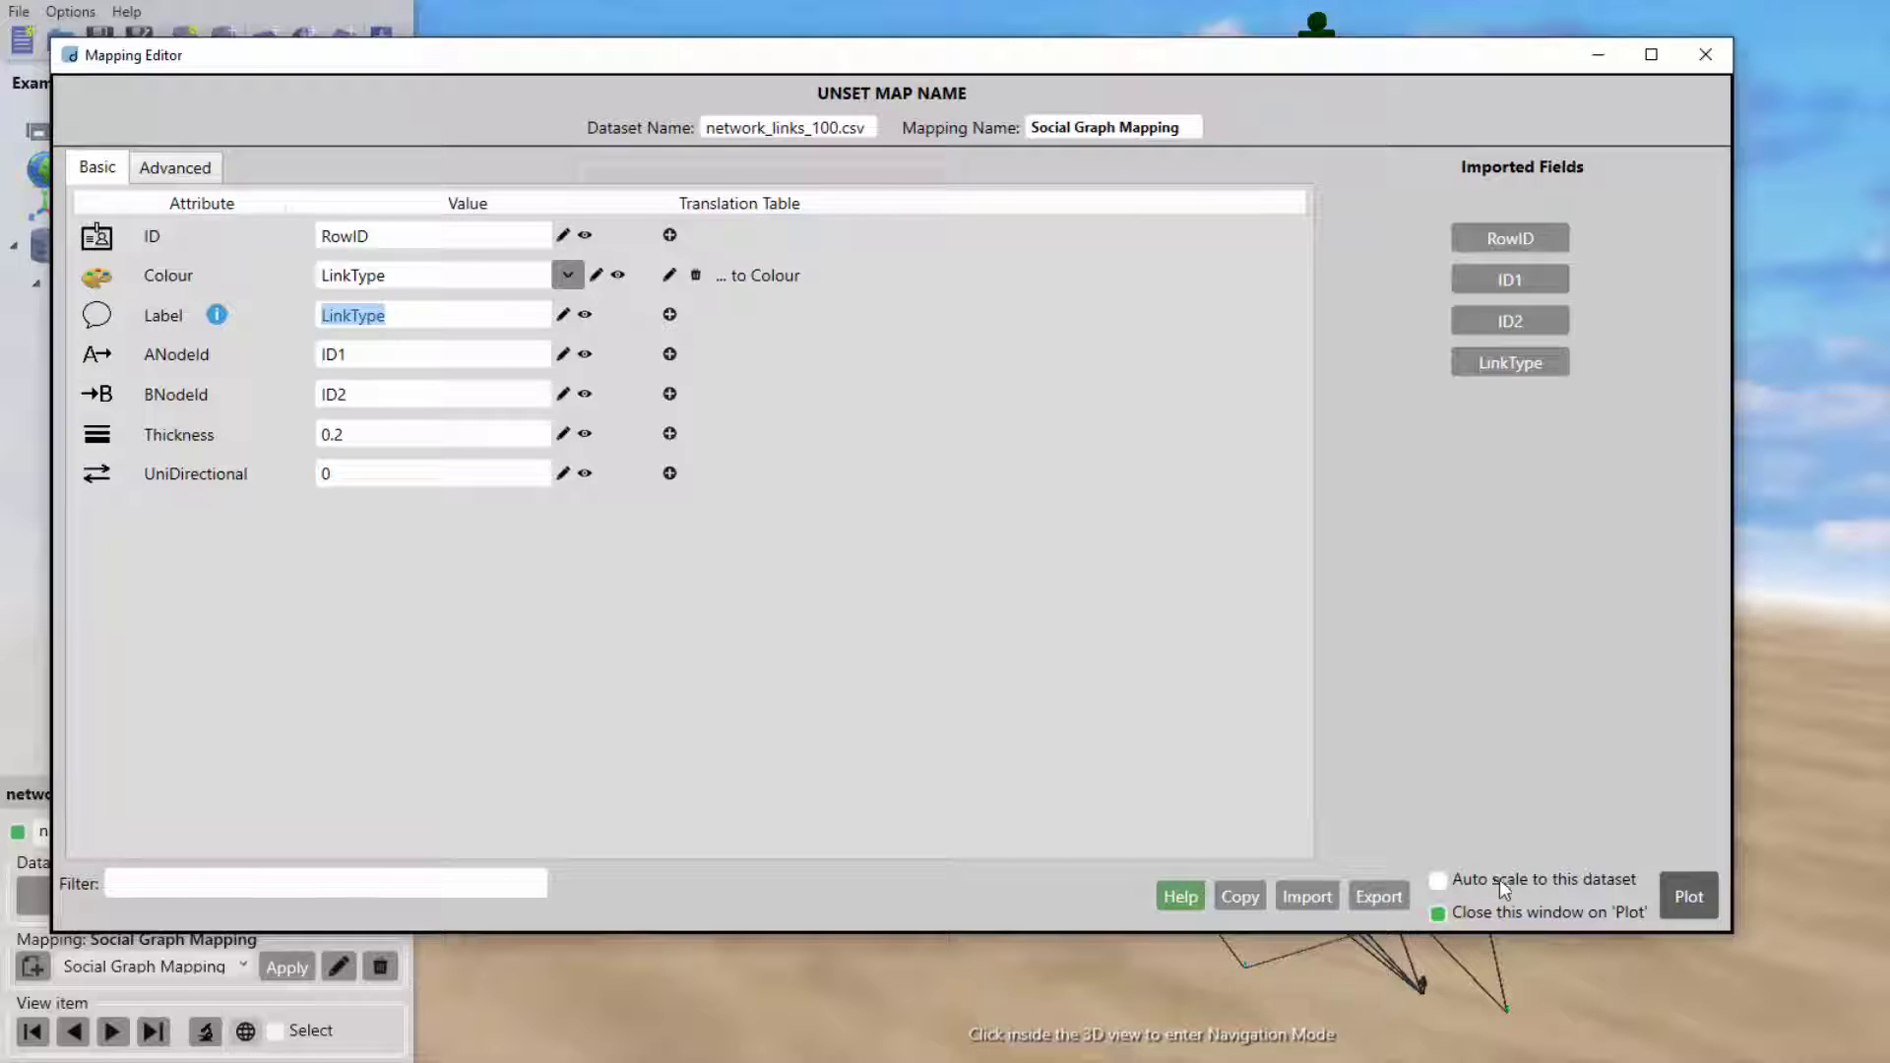
pyautogui.click(1687, 897)
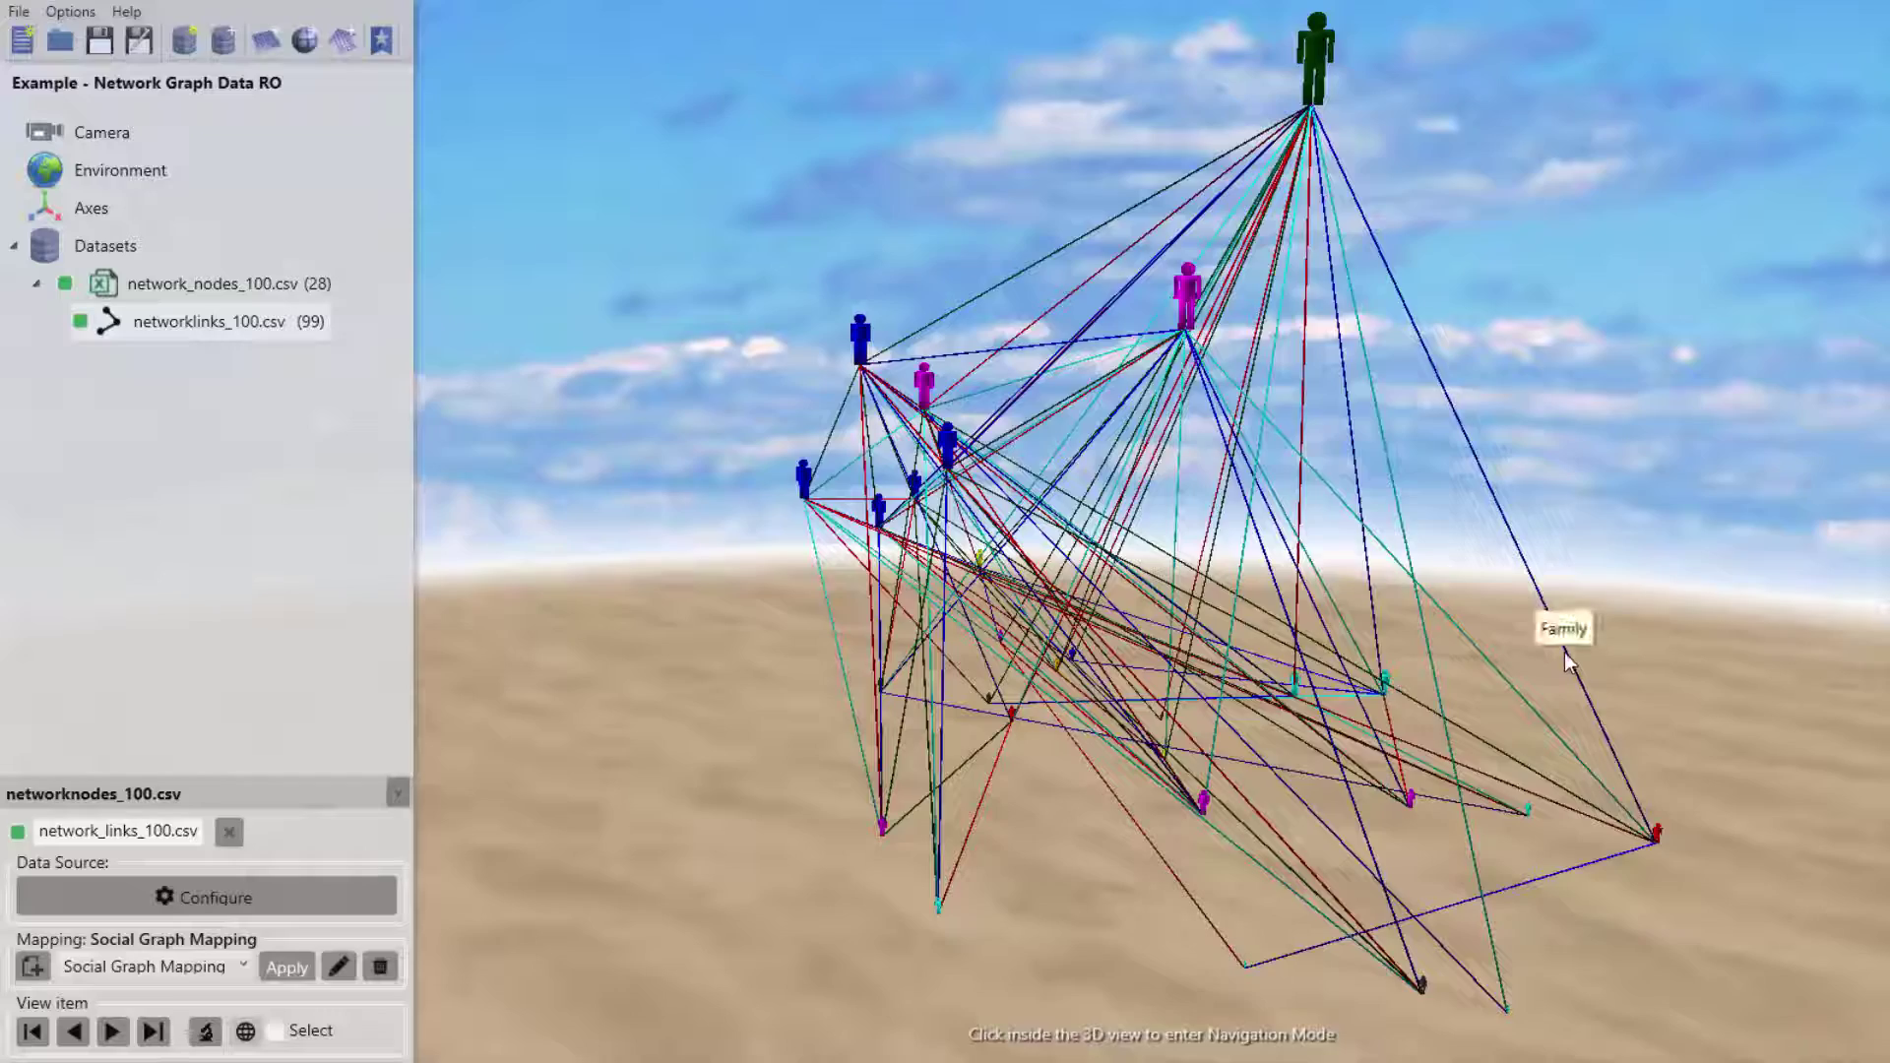
# - Fly around the replotted 3D graph to examine the coloured links between the figures
pyautogui.click(1574, 868)
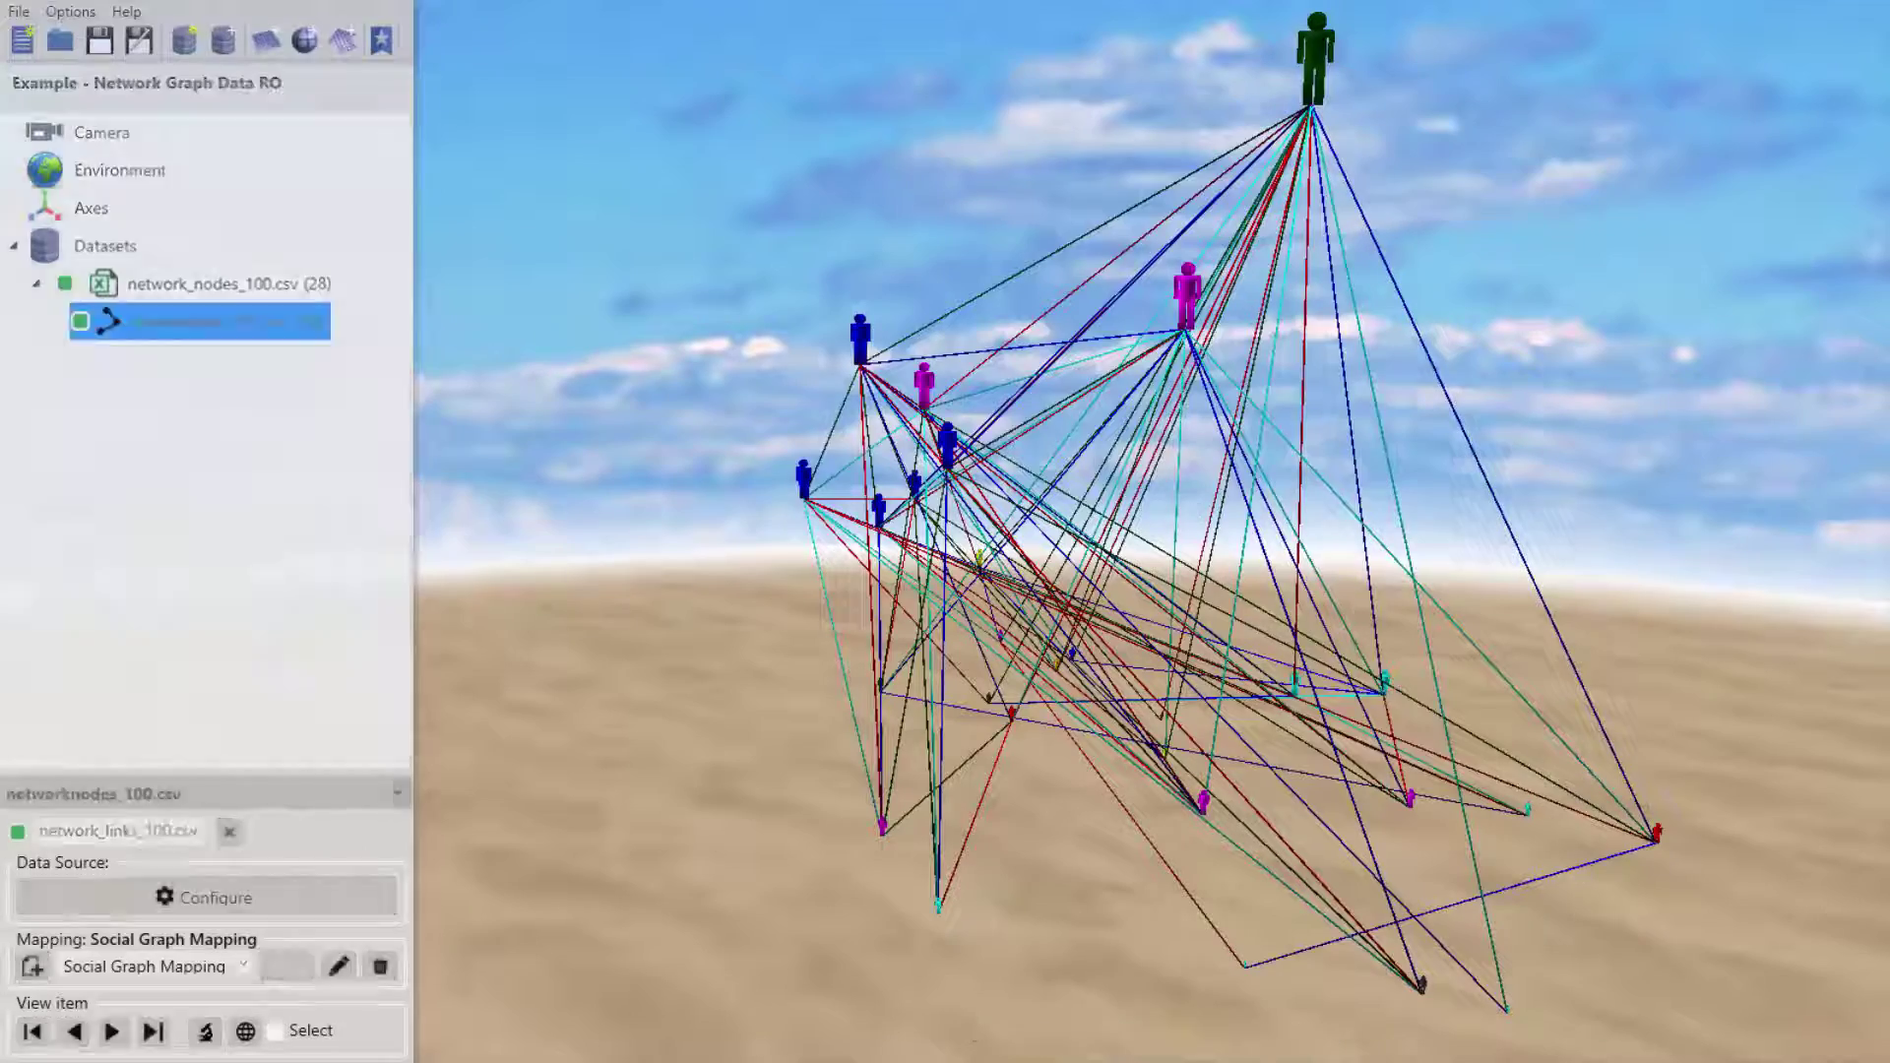
pyautogui.press('w')
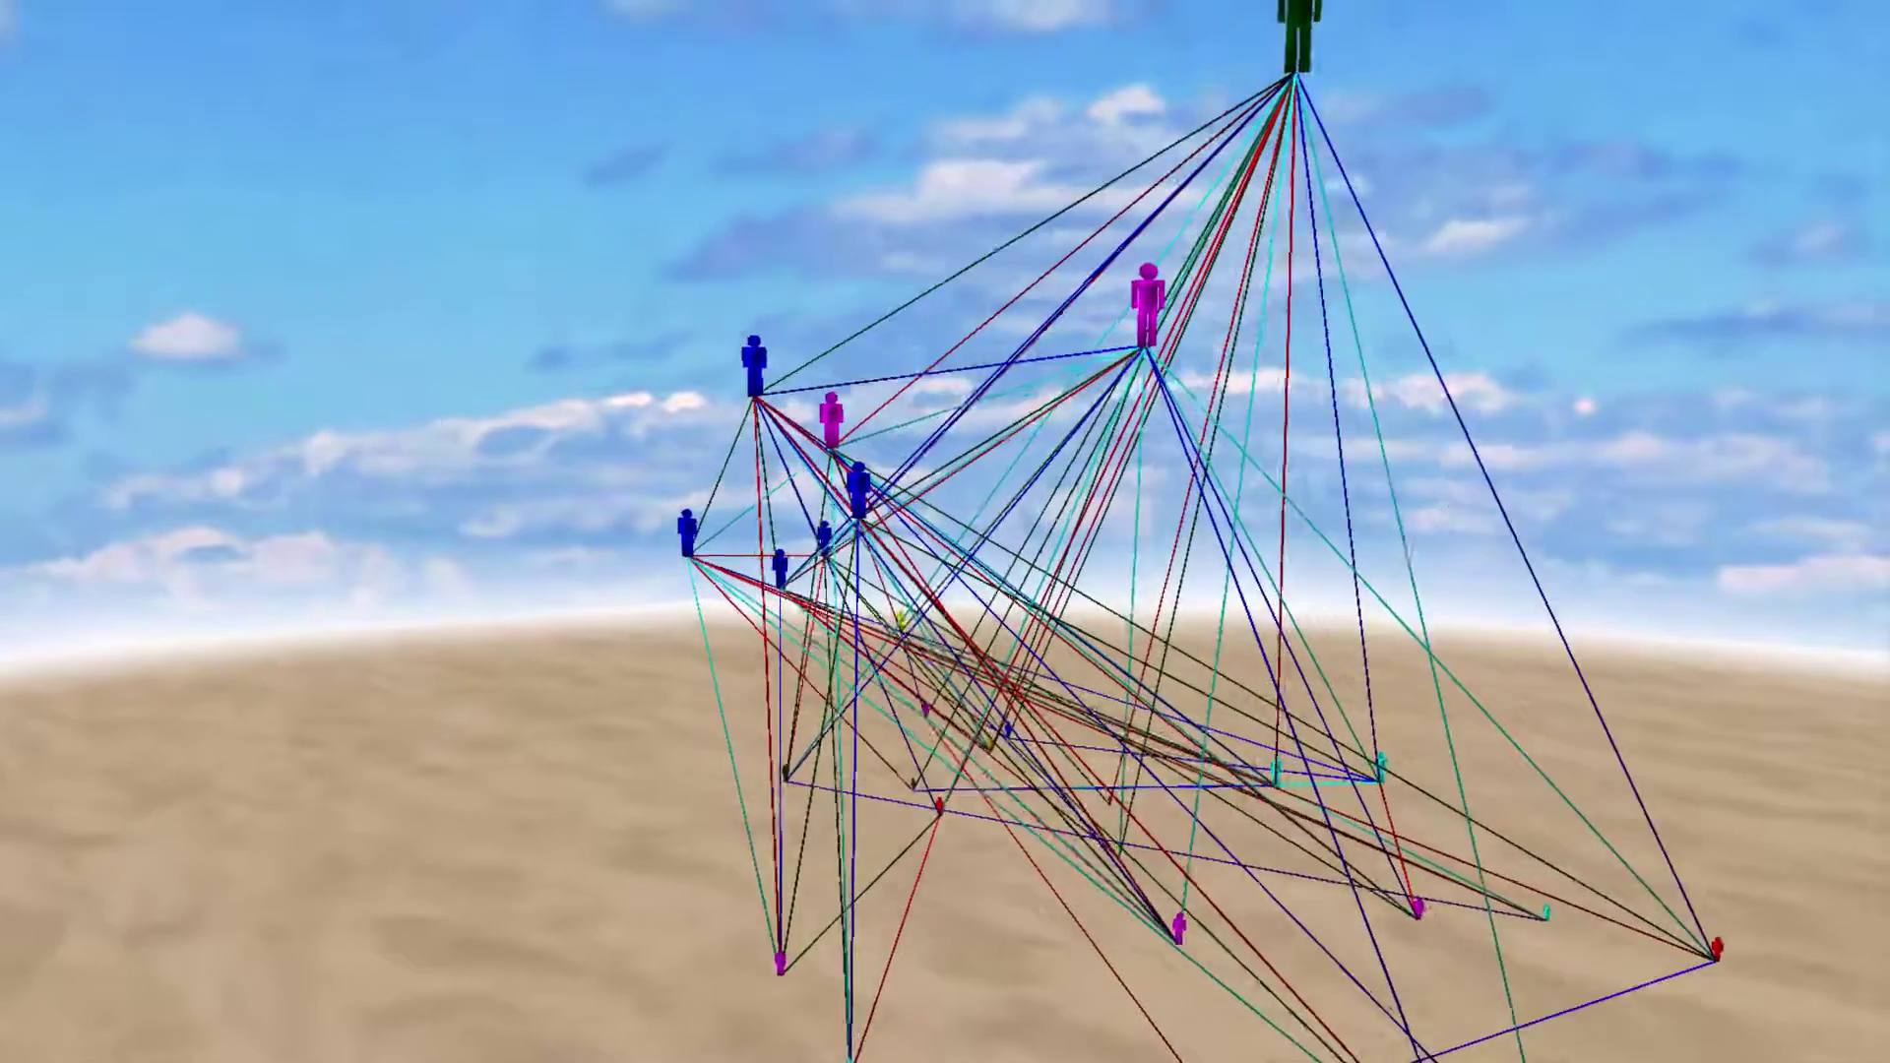
pyautogui.press('s')
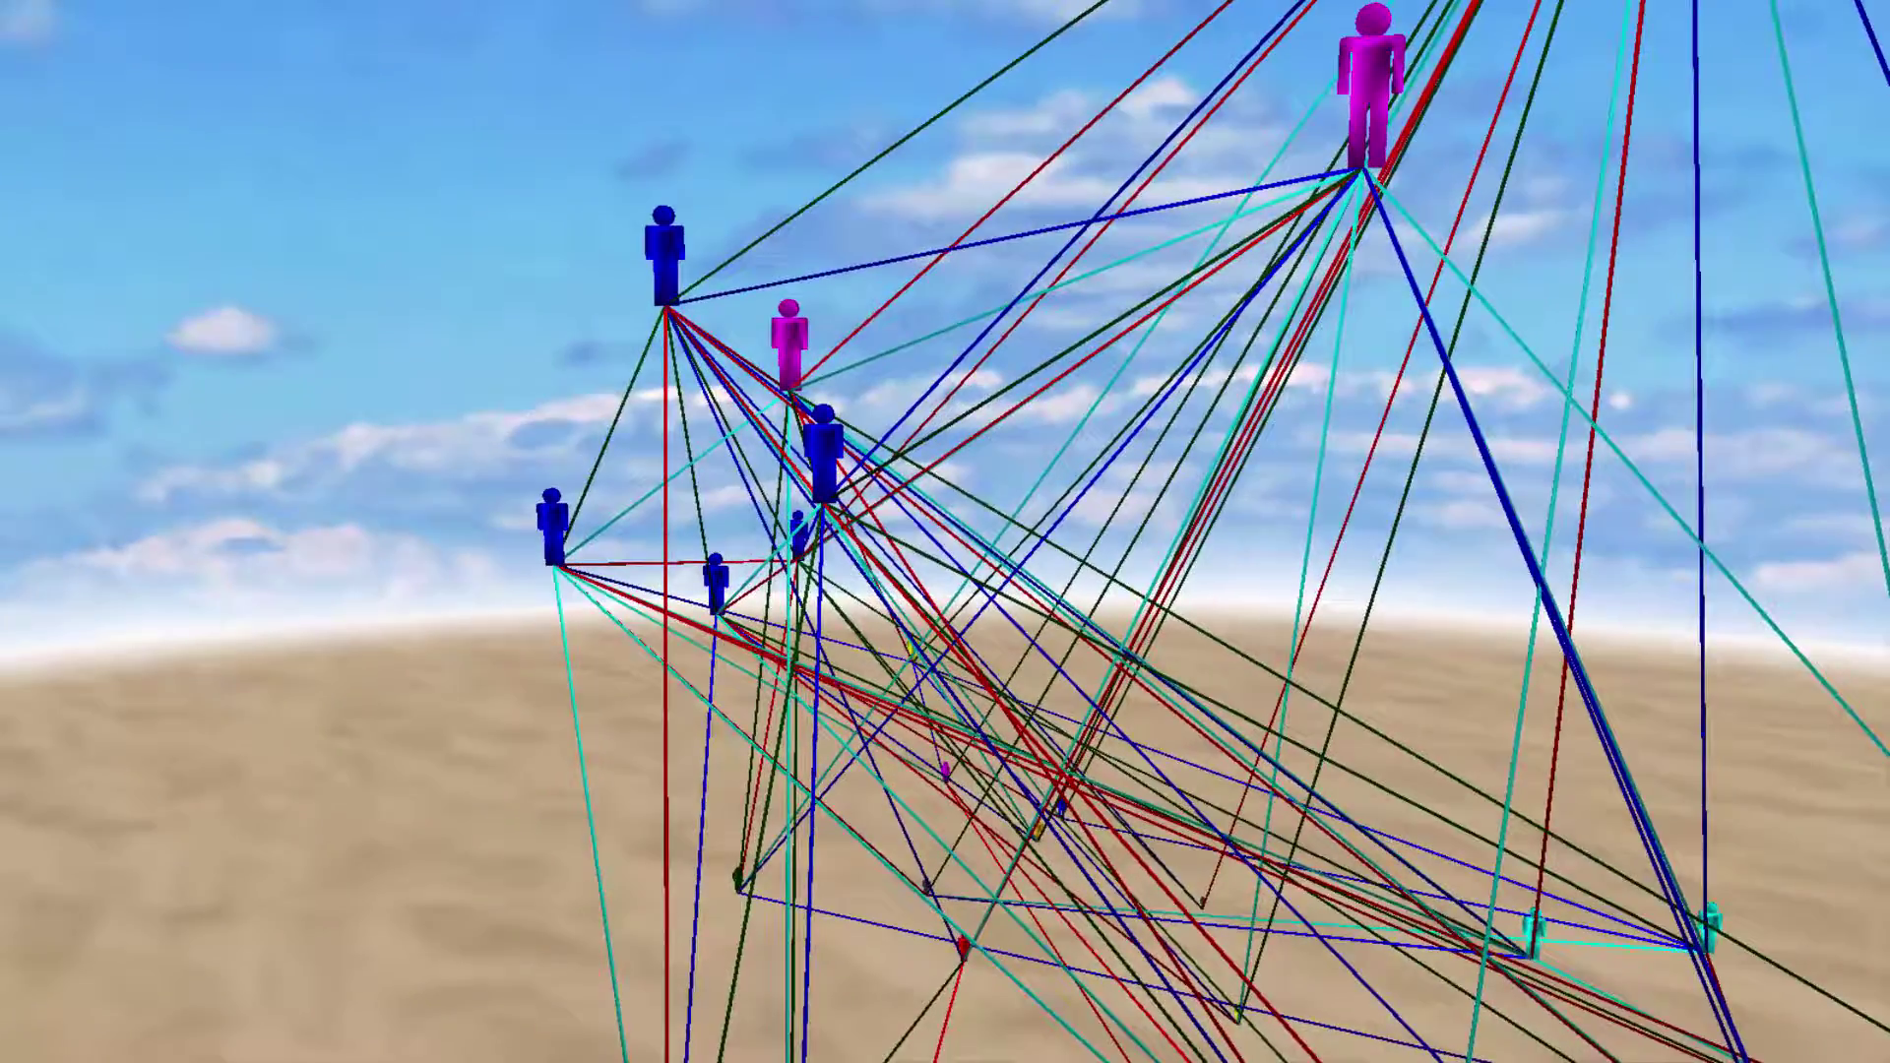
pyautogui.press('d')
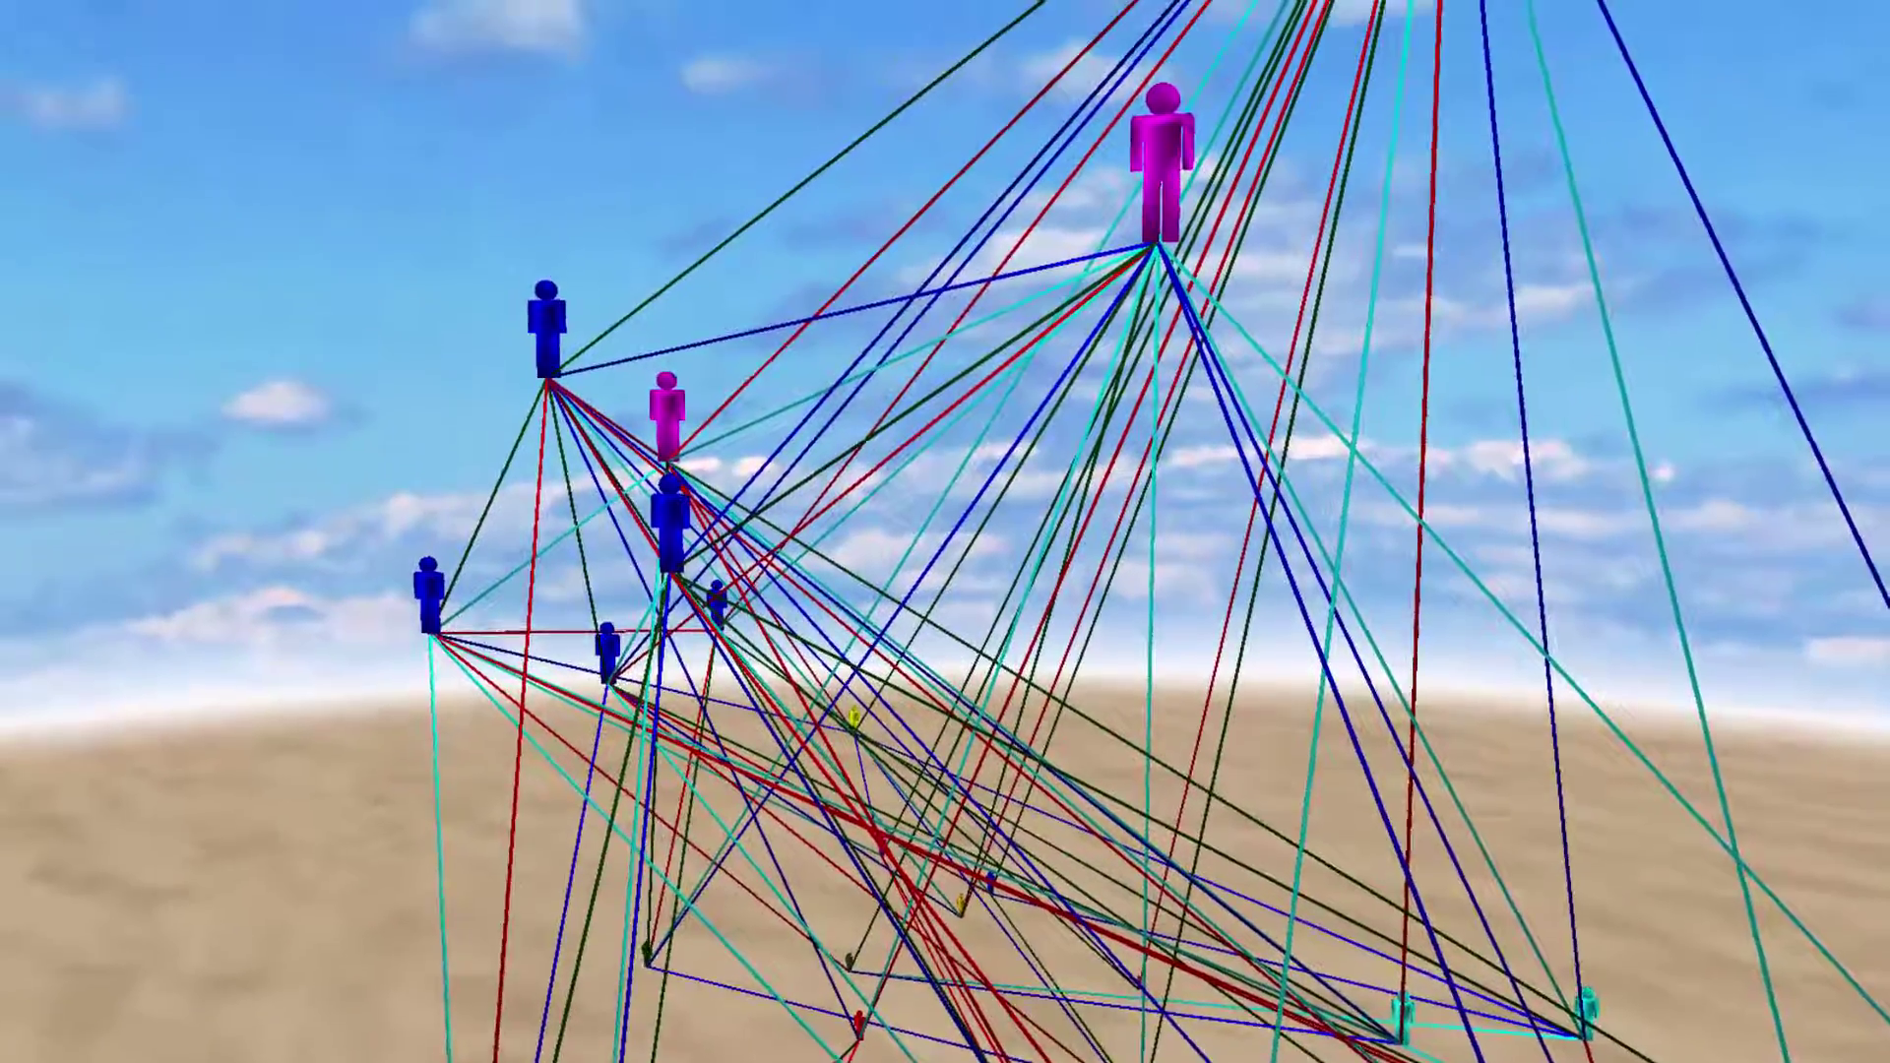
pyautogui.press('s')
pyautogui.press('s')
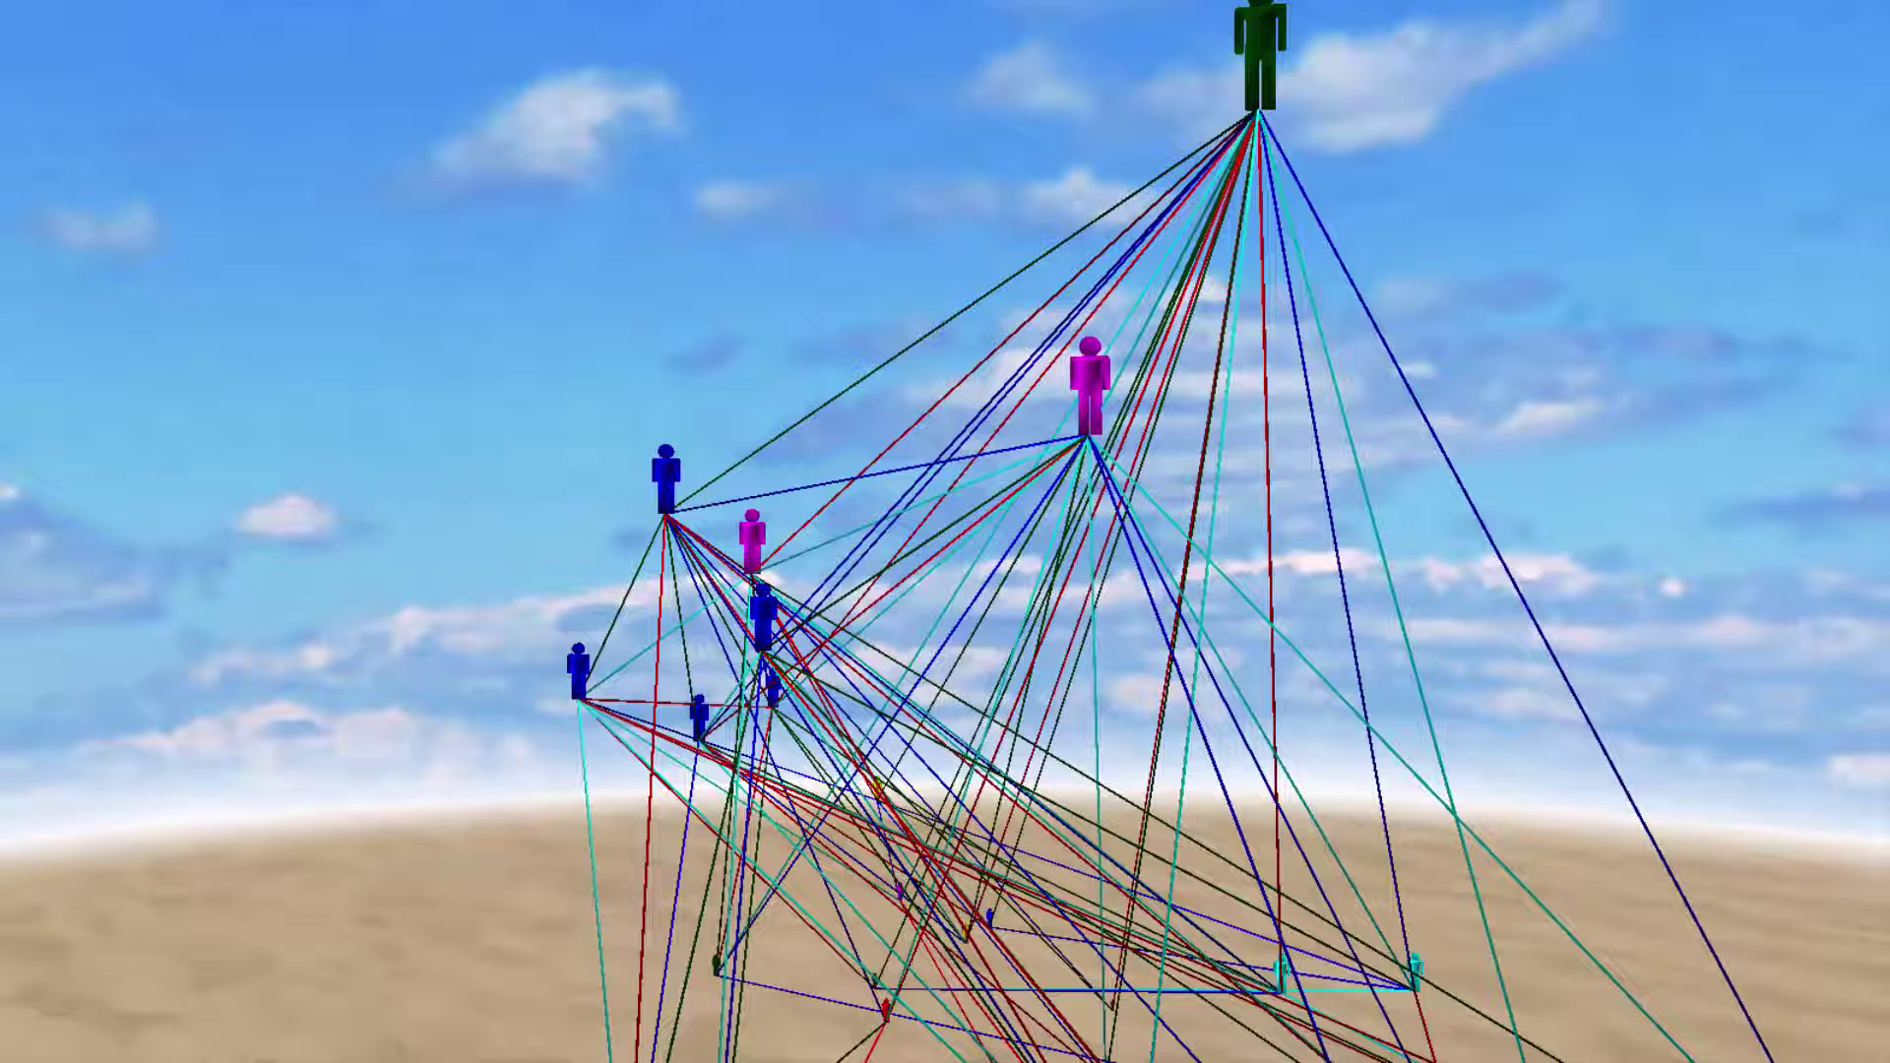
pyautogui.press('Escape')
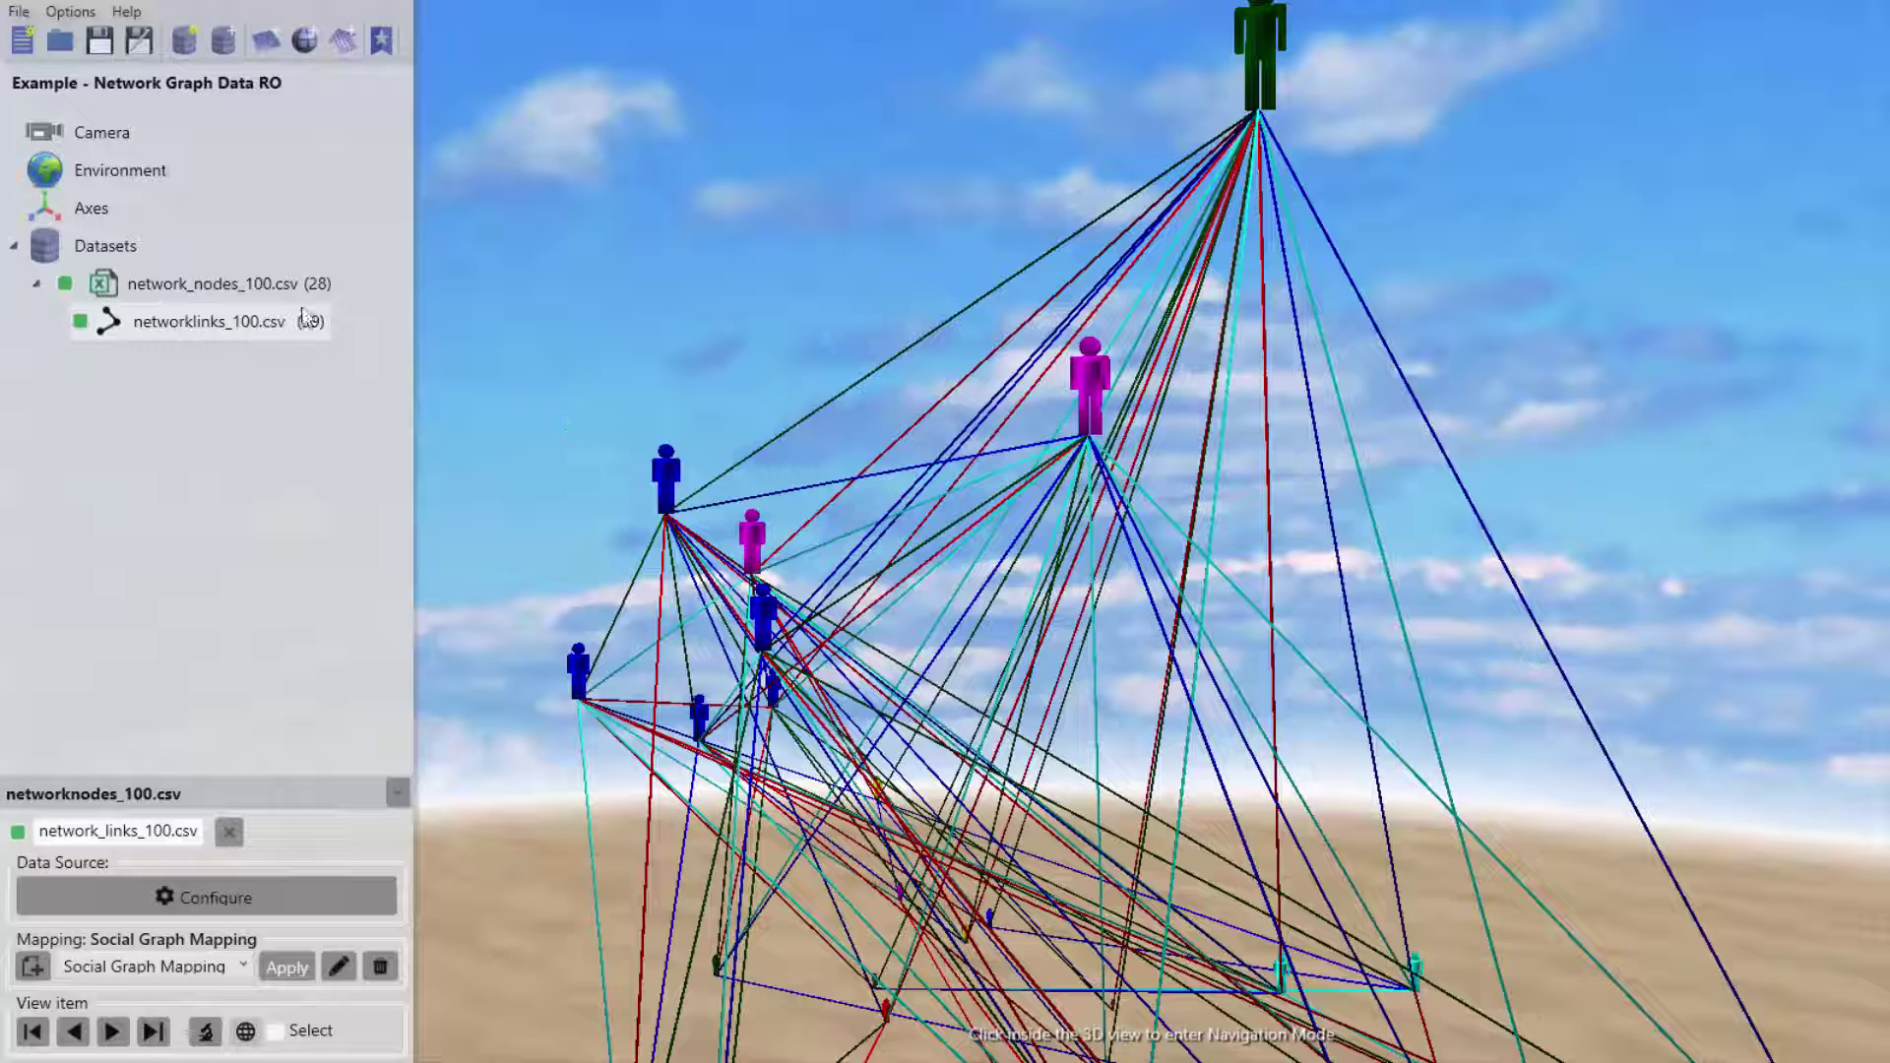
# - Open the advanced attributes of the network_nodes_100.csv mapping and copy the Facebook search URL from the Notepad++ note
pyautogui.doubleClick(248, 287)
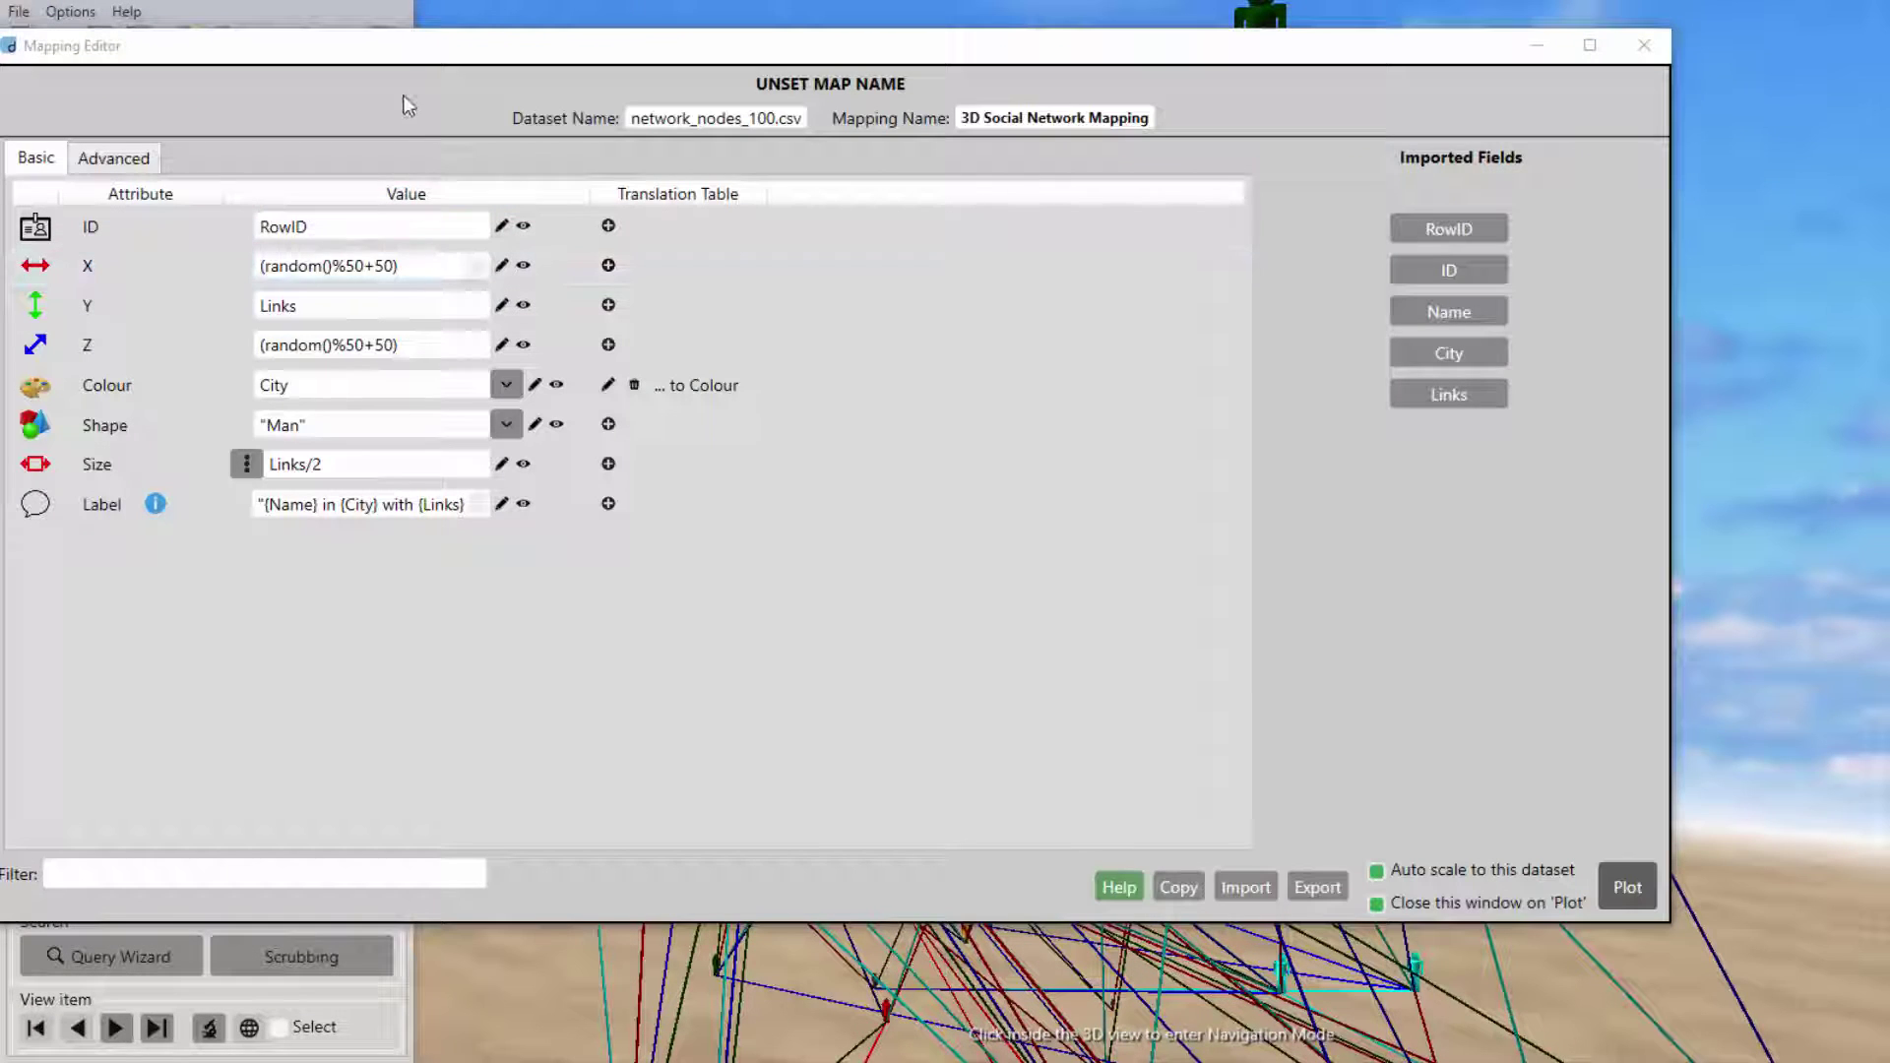
pyautogui.moveTo(412, 51); pyautogui.dragTo(447, 56)
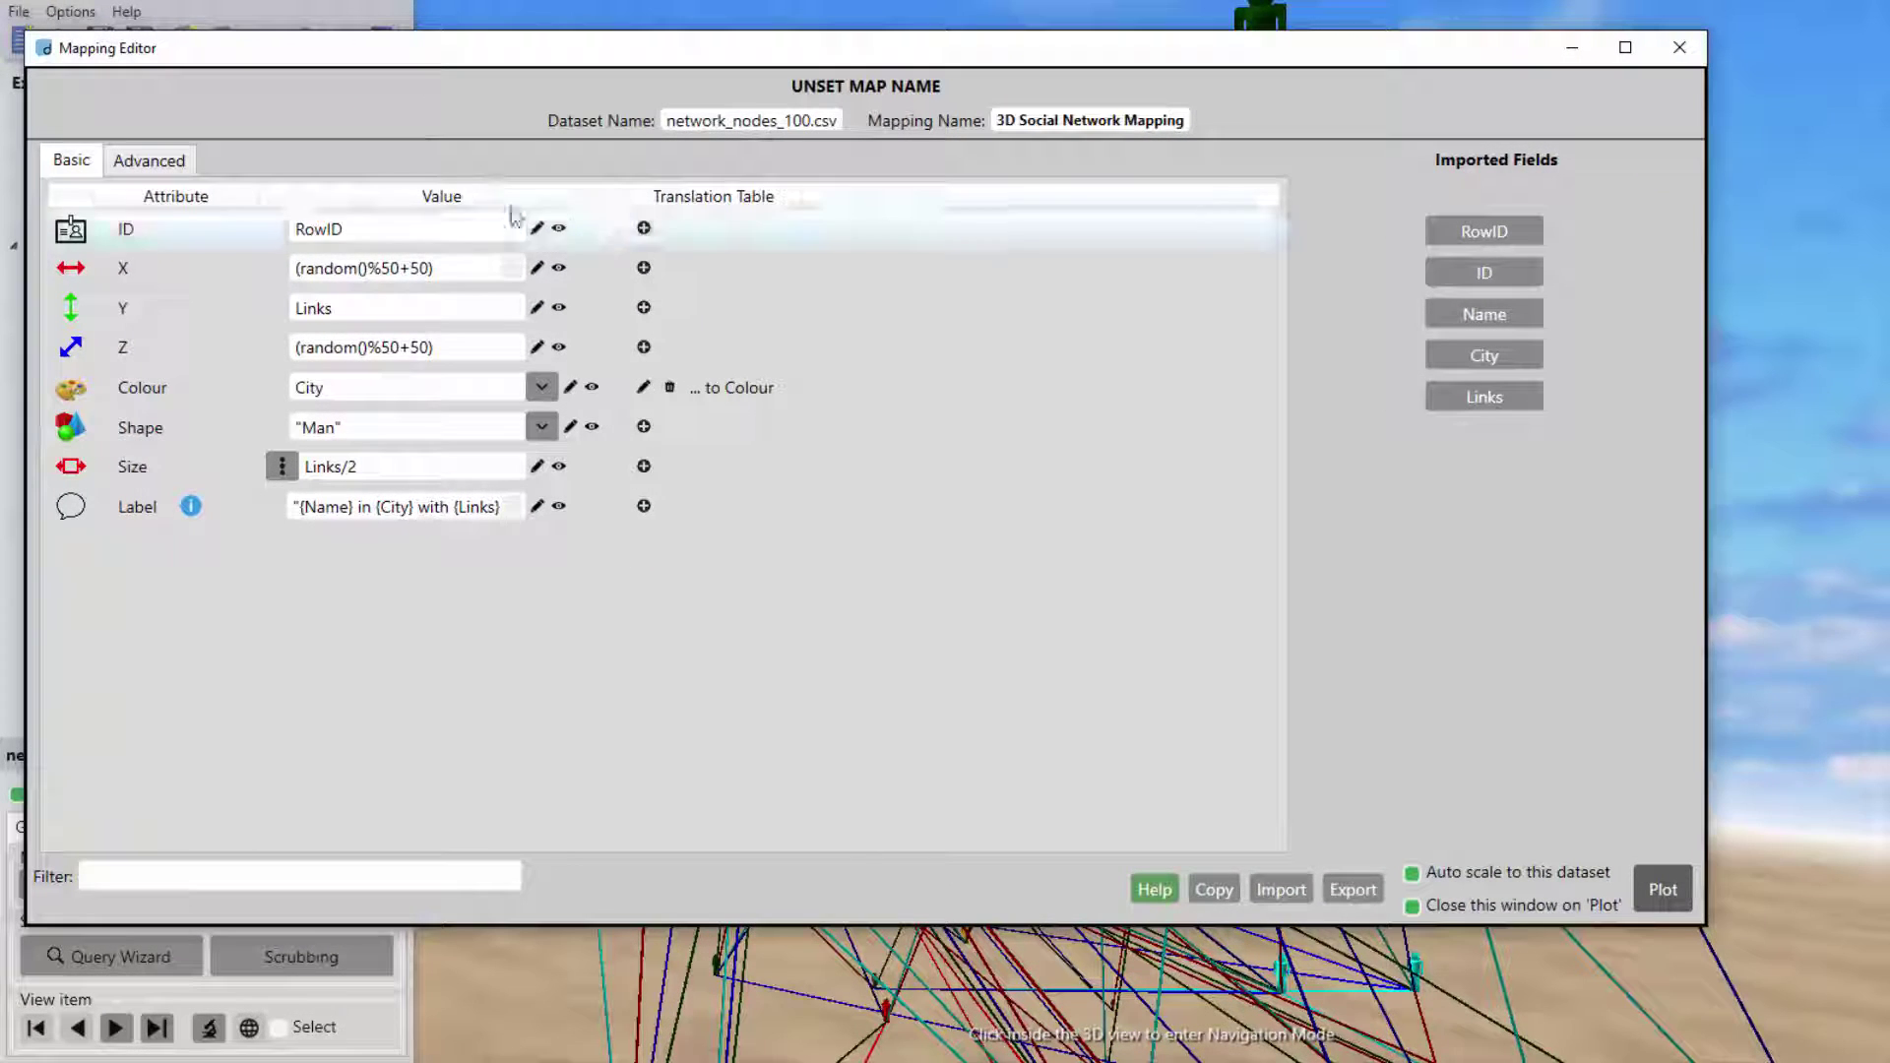
pyautogui.click(148, 163)
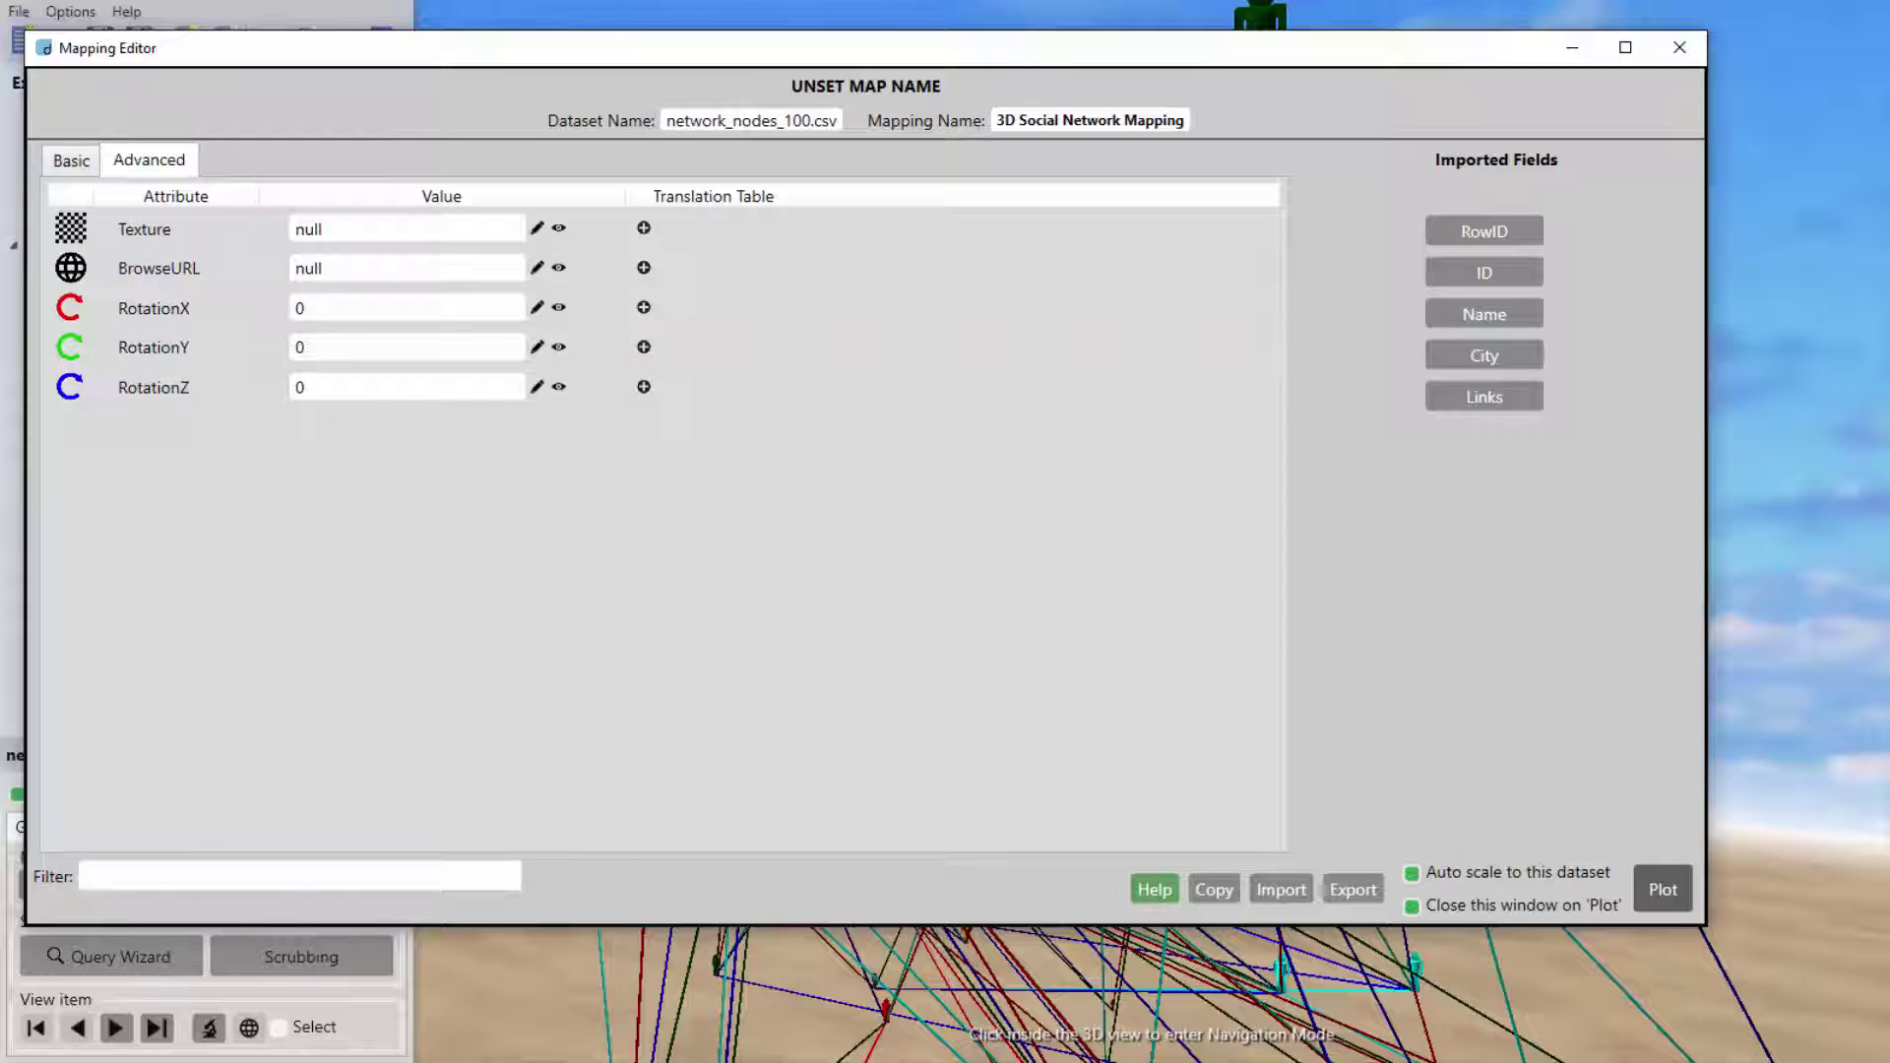
pyautogui.hotkey('alt', 'Tab')
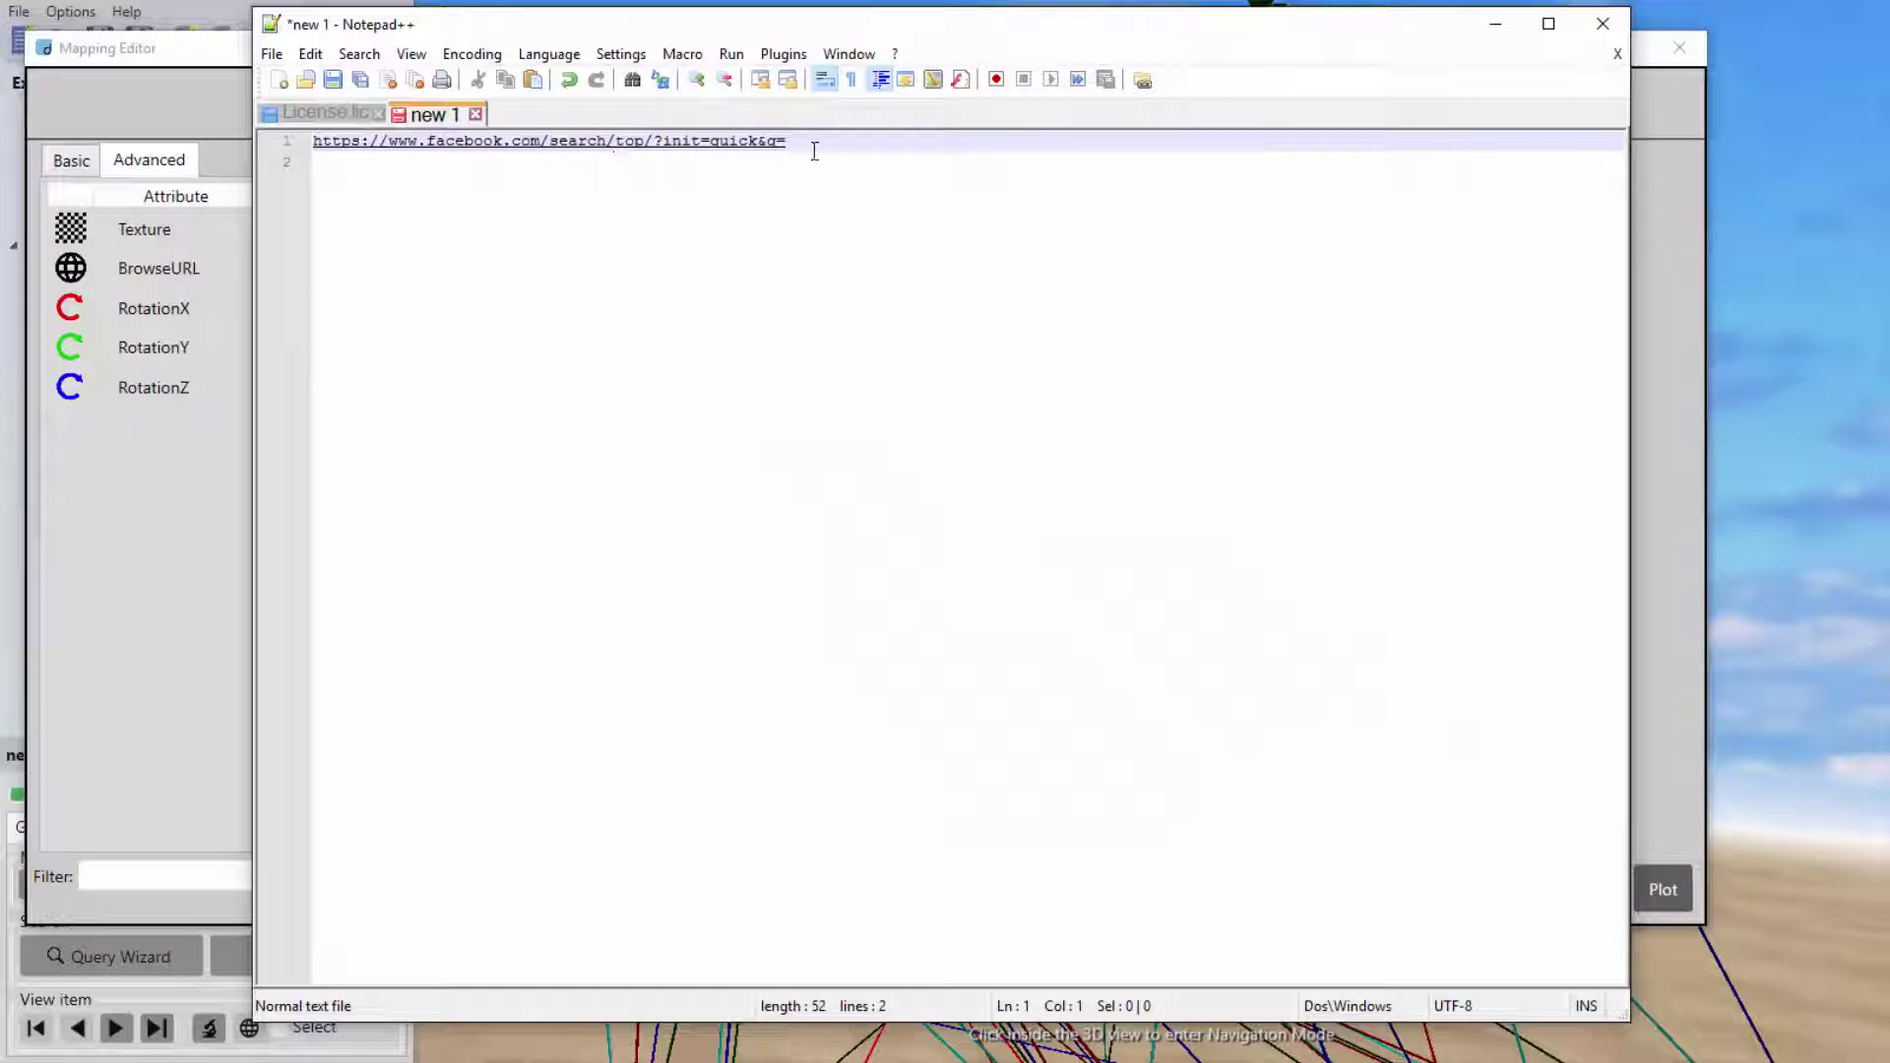
pyautogui.moveTo(815, 143); pyautogui.dragTo(315, 146)
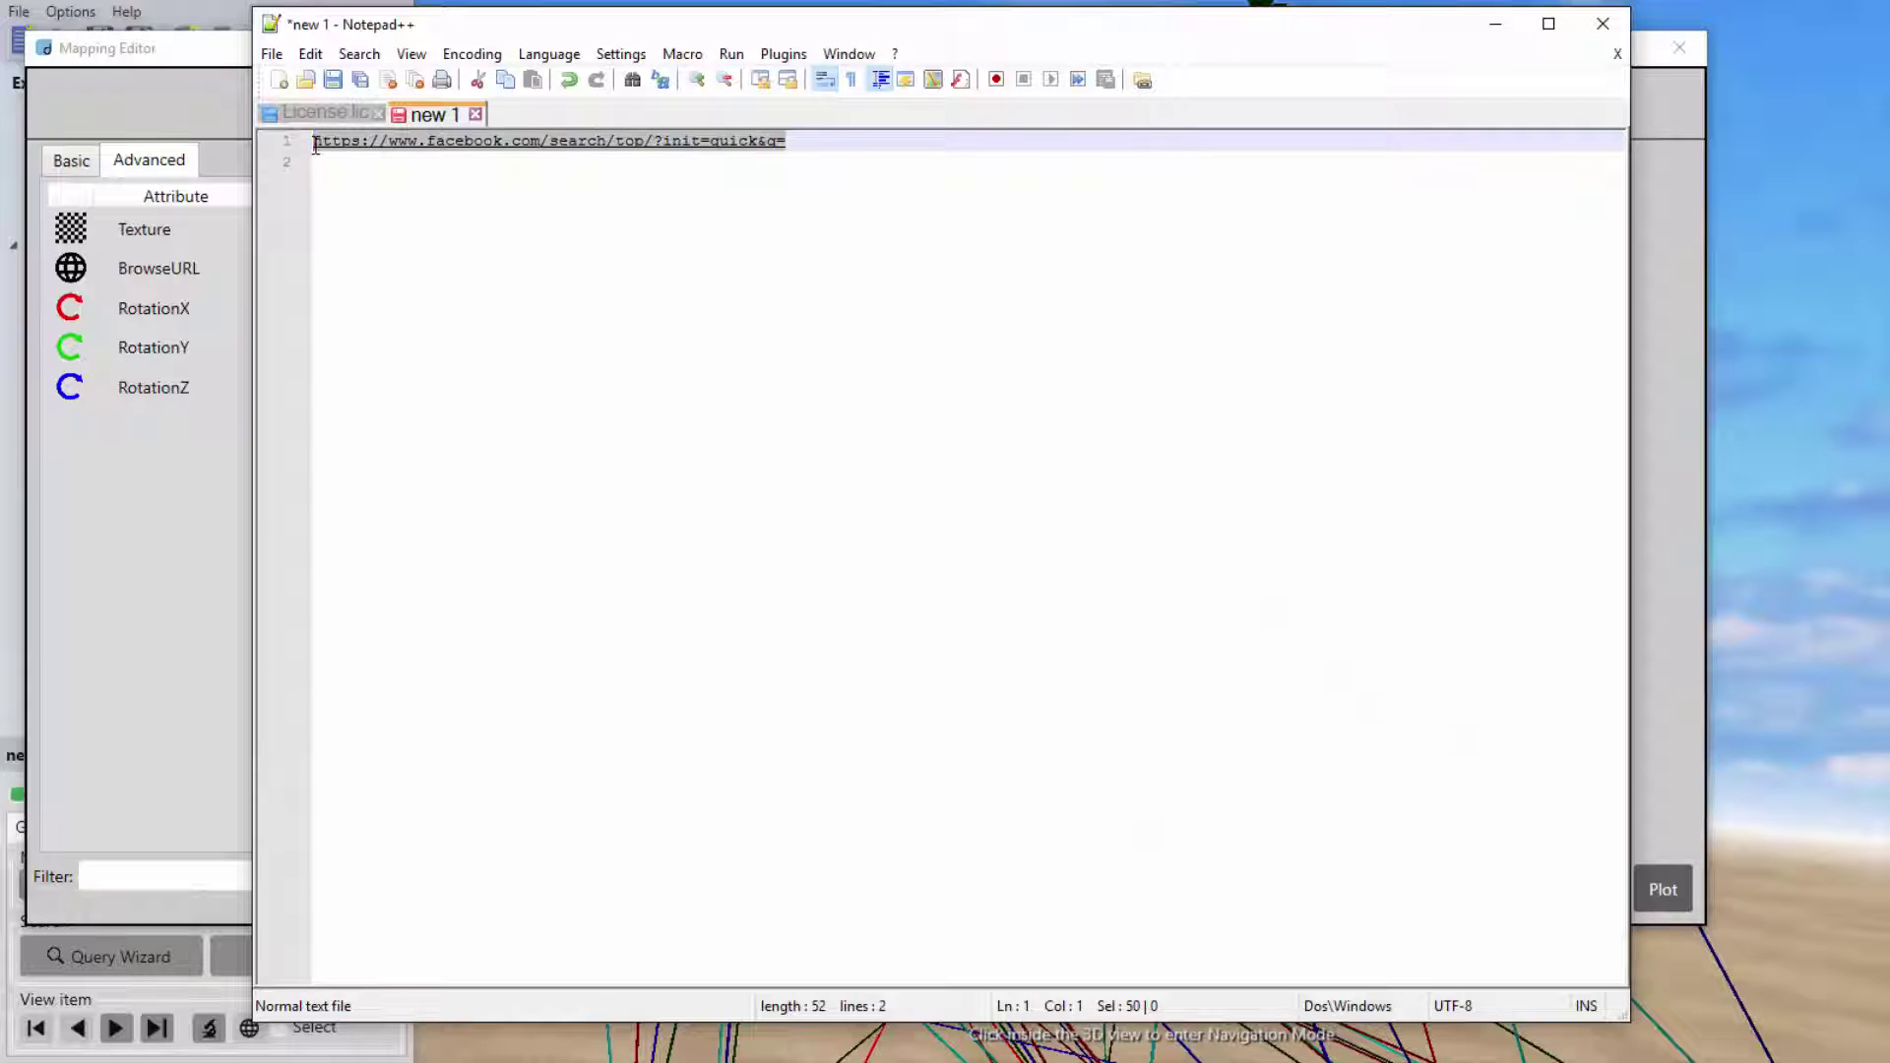
pyautogui.click(1496, 36)
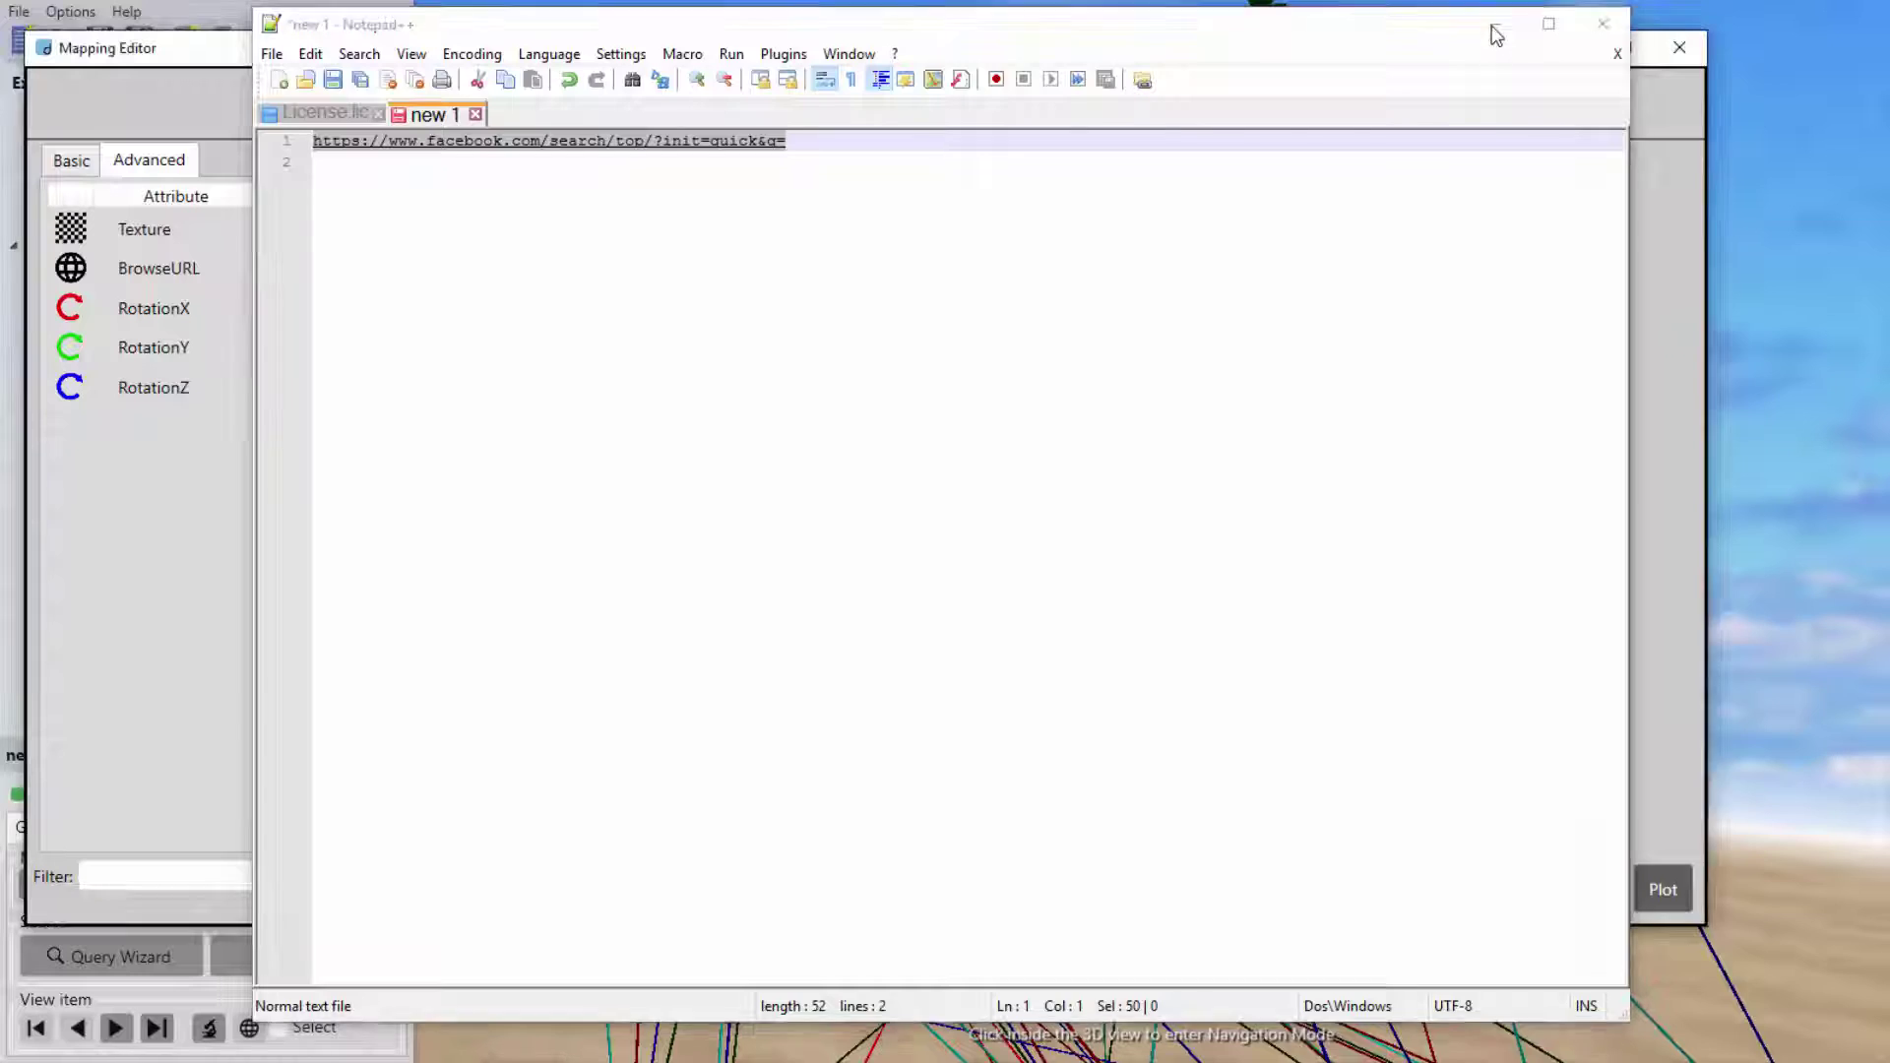
pyautogui.click(344, 268)
pyautogui.moveTo(345, 267); pyautogui.dragTo(299, 275)
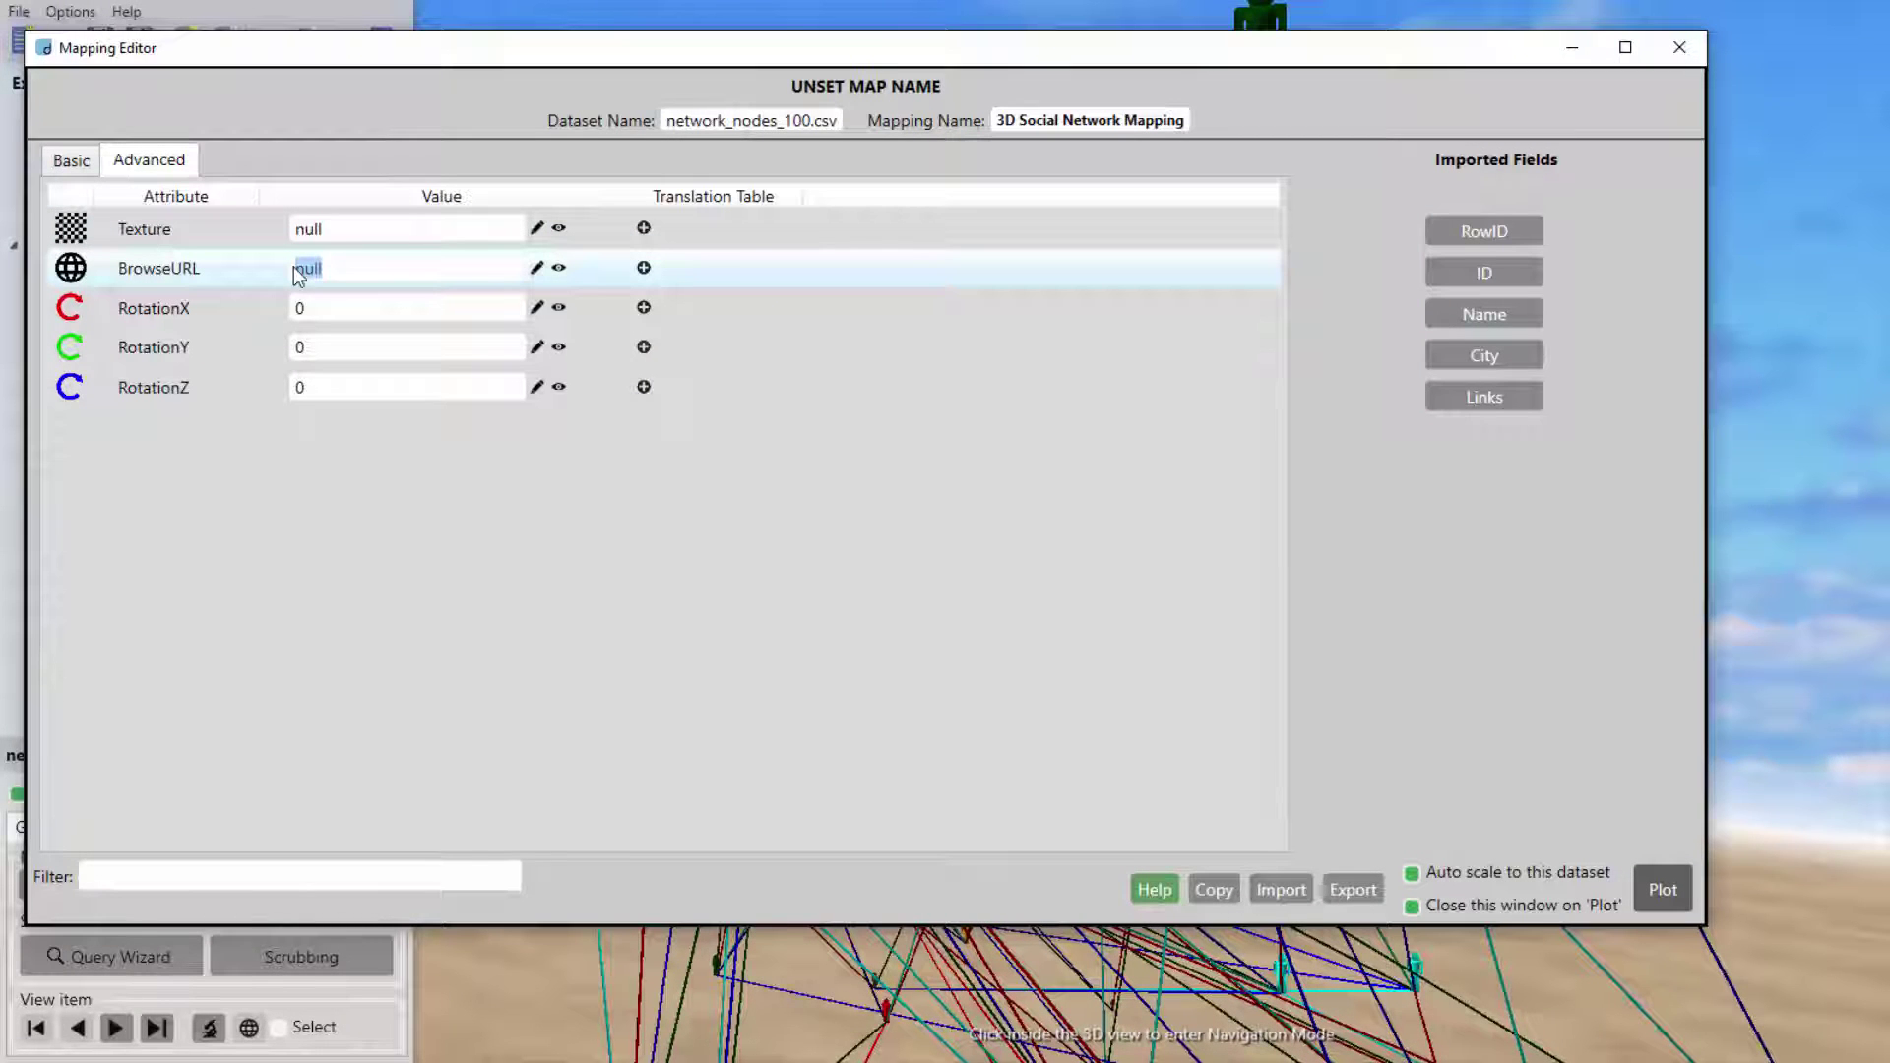
pyautogui.press('Delete')
pyautogui.hotkey('ctrl', 'v')
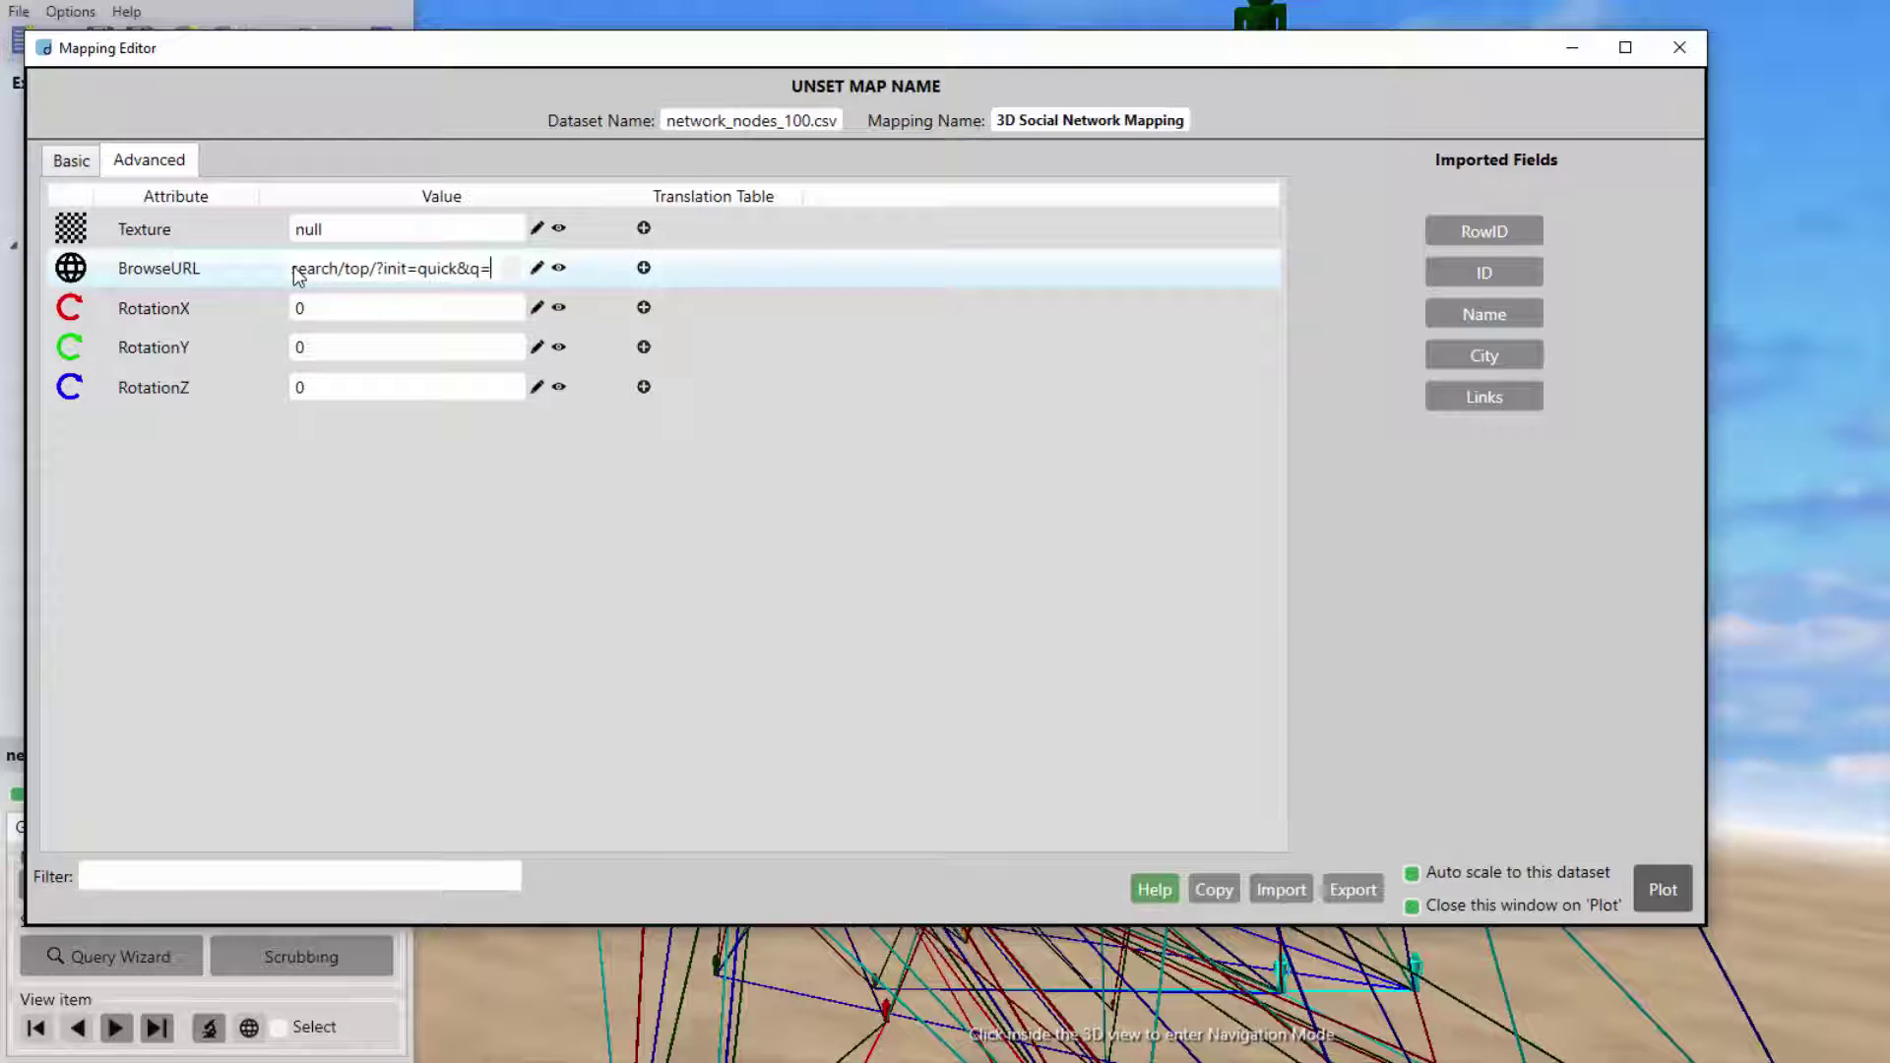
pyautogui.write('{')
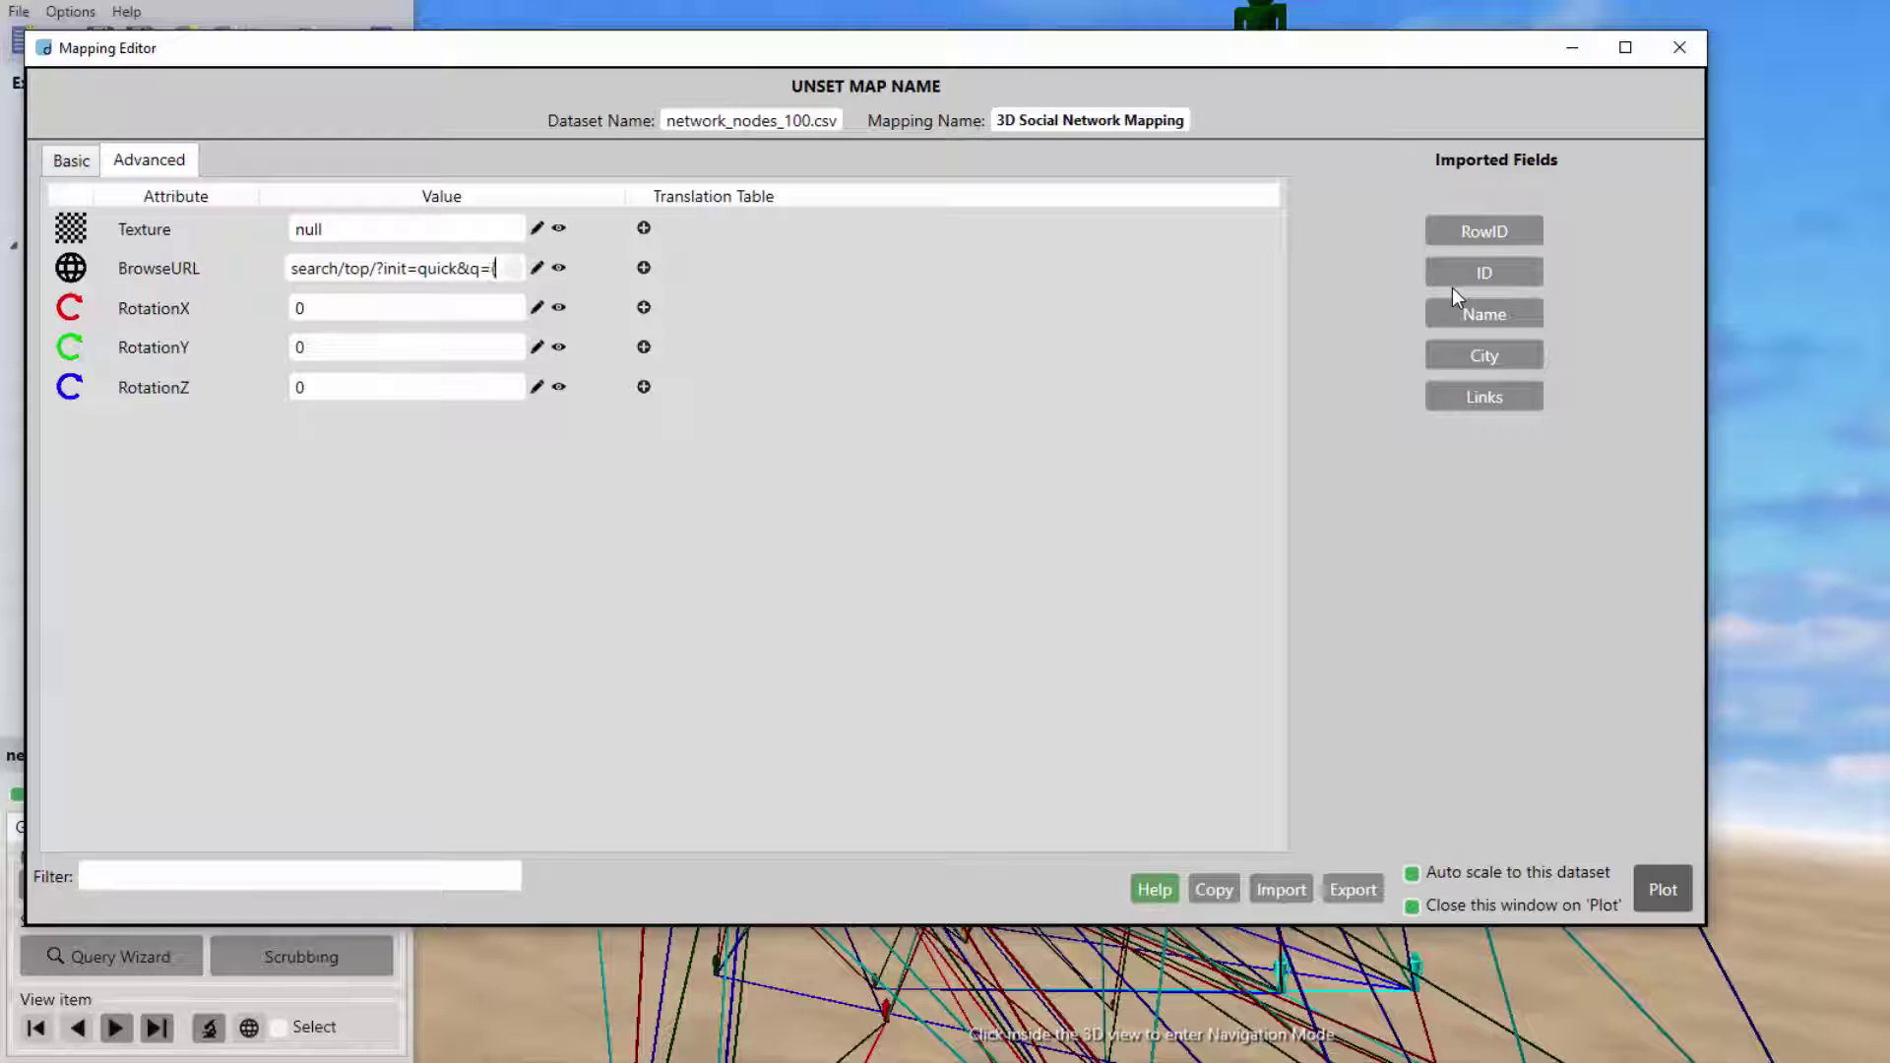
pyautogui.click(1508, 313)
pyautogui.click(407, 272)
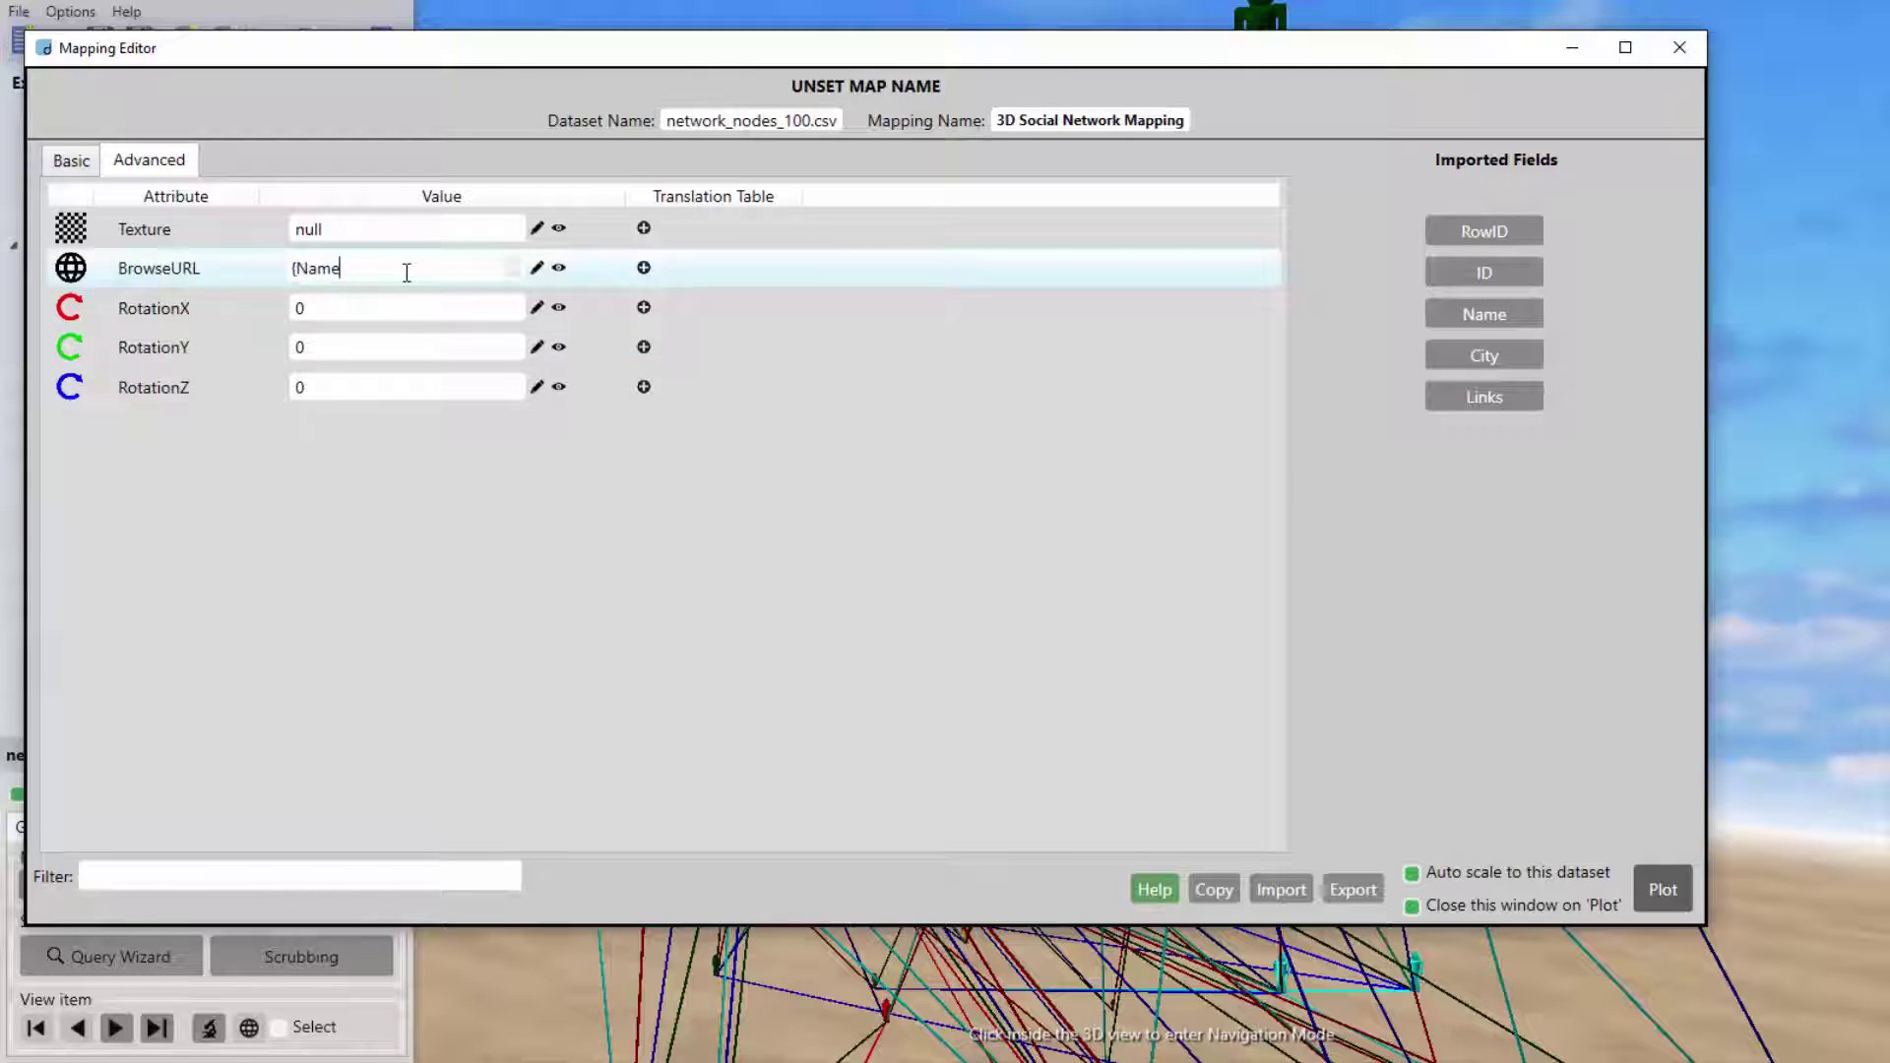
pyautogui.write('}"')
# - Preview the example URLs that BrowseURL generates and plot the updated node mapping
pyautogui.click(558, 267)
pyautogui.moveTo(738, 490); pyautogui.dragTo(847, 494)
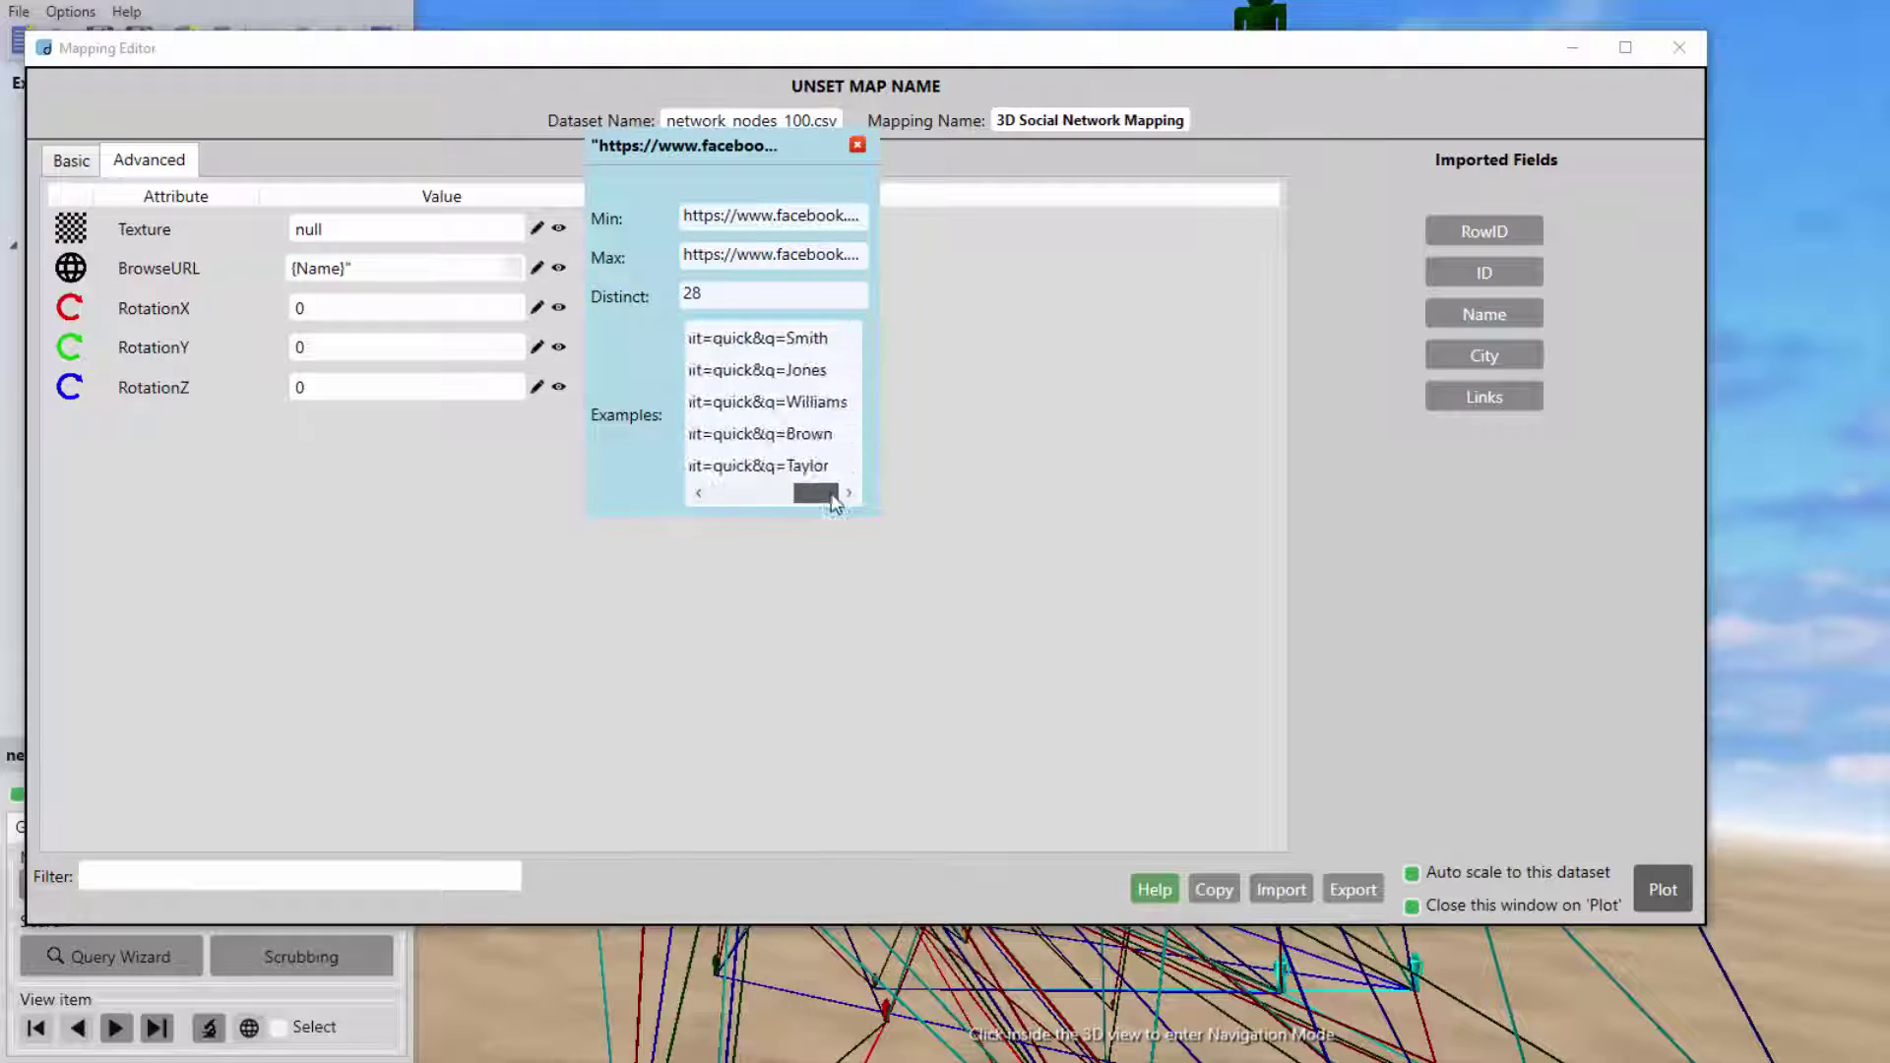
pyautogui.click(858, 146)
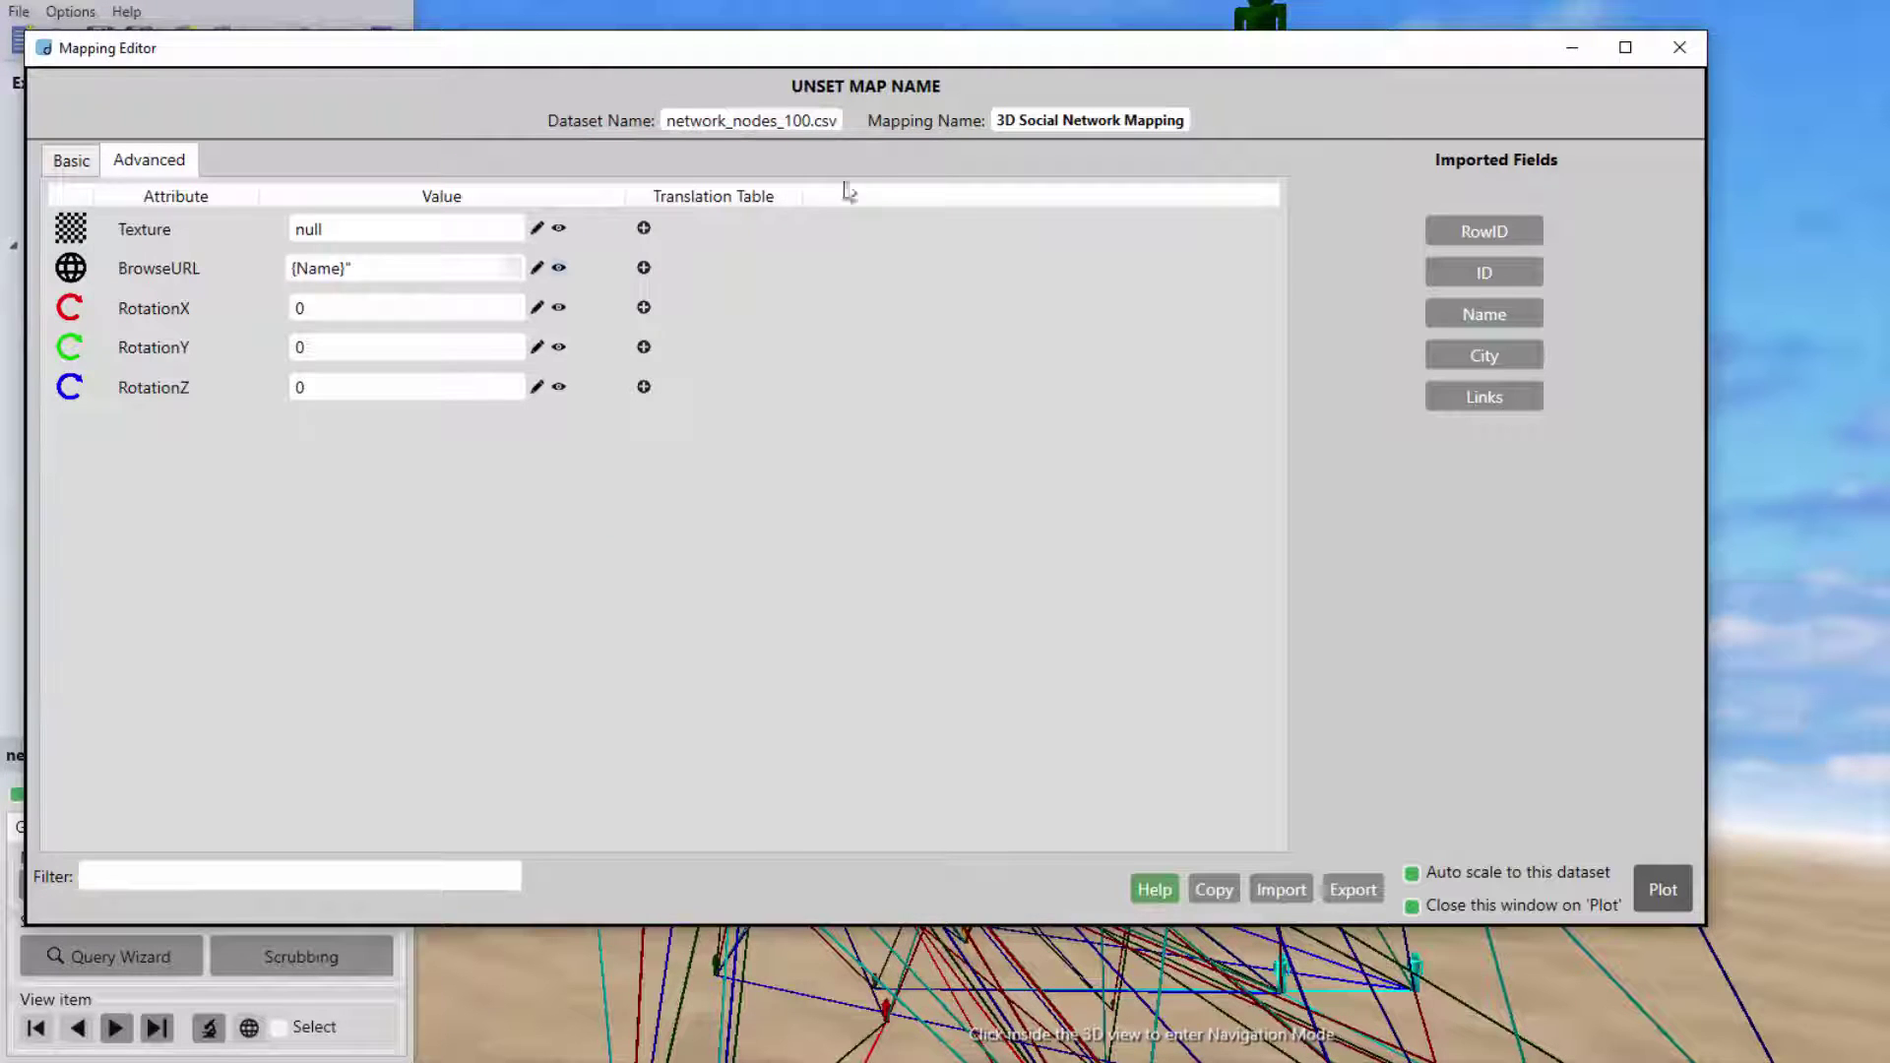
pyautogui.click(1664, 888)
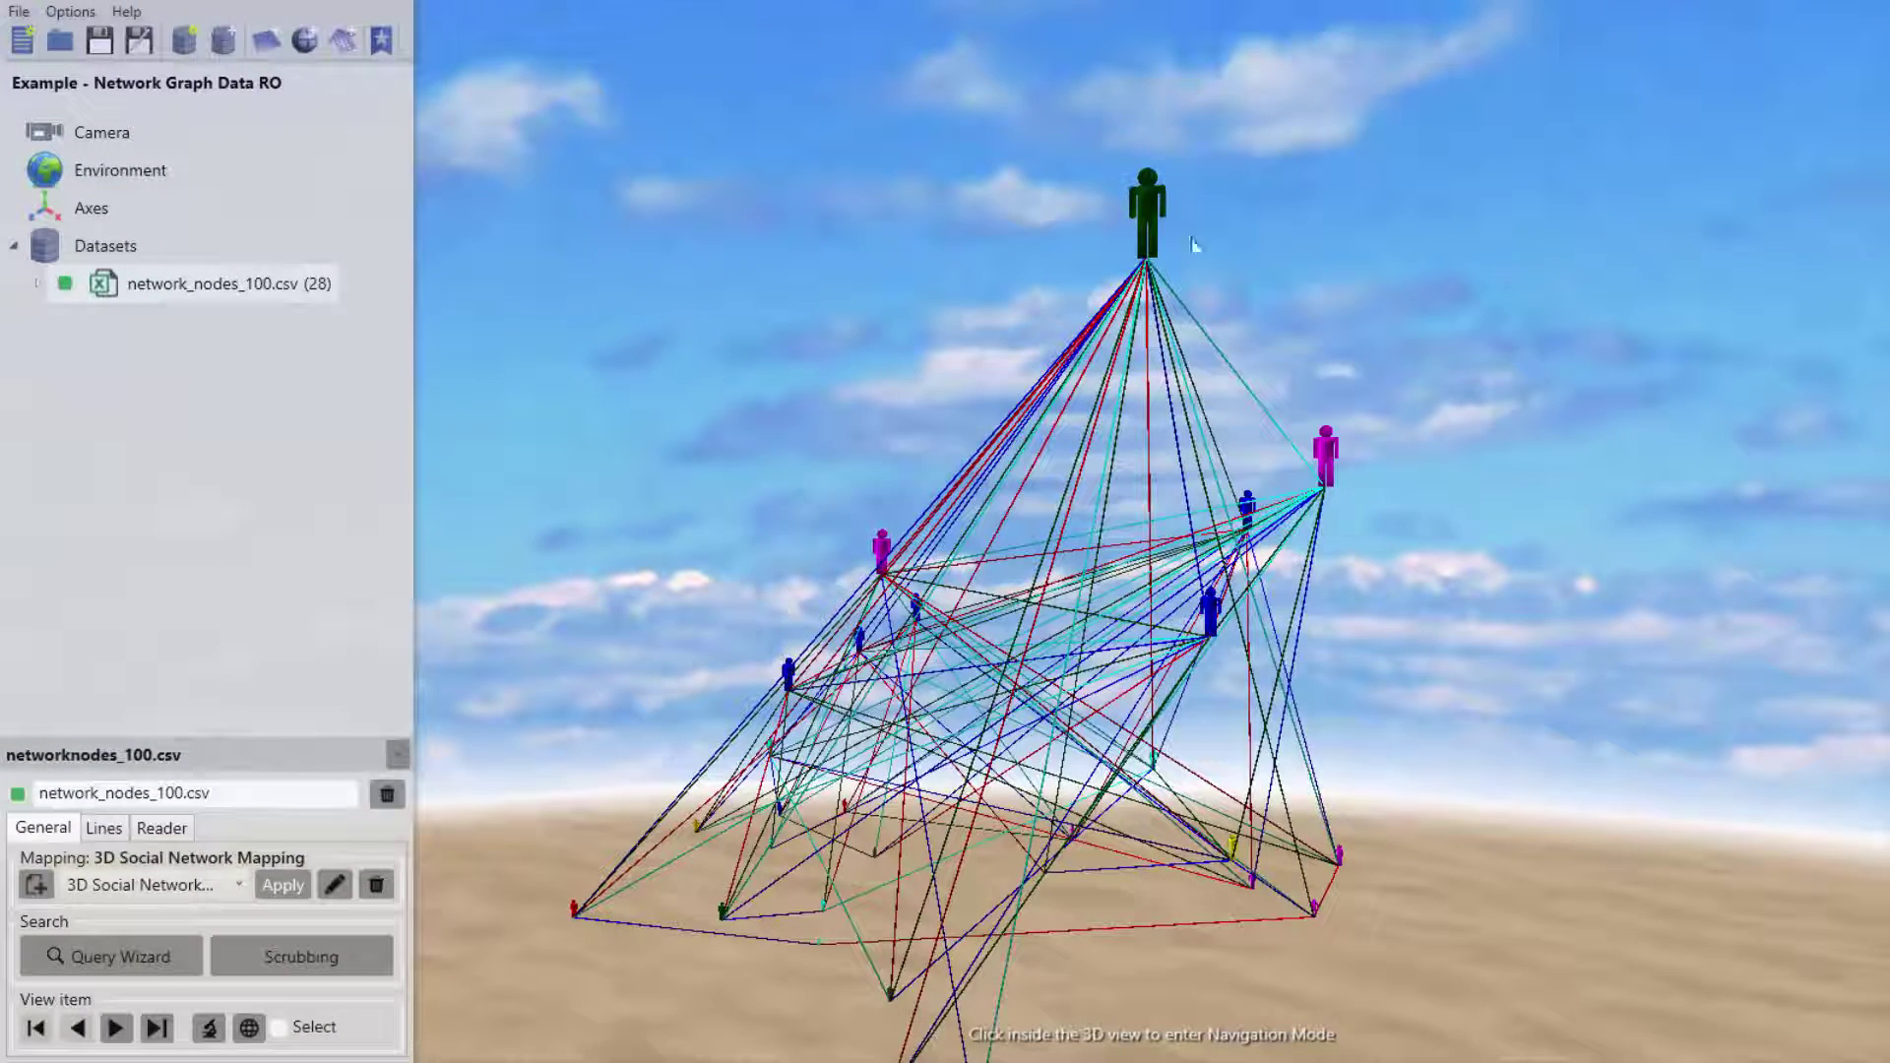
# - Visit the URL of the topmost green figure in the browser and return to the 3D graph
pyautogui.moveTo(1146, 218)
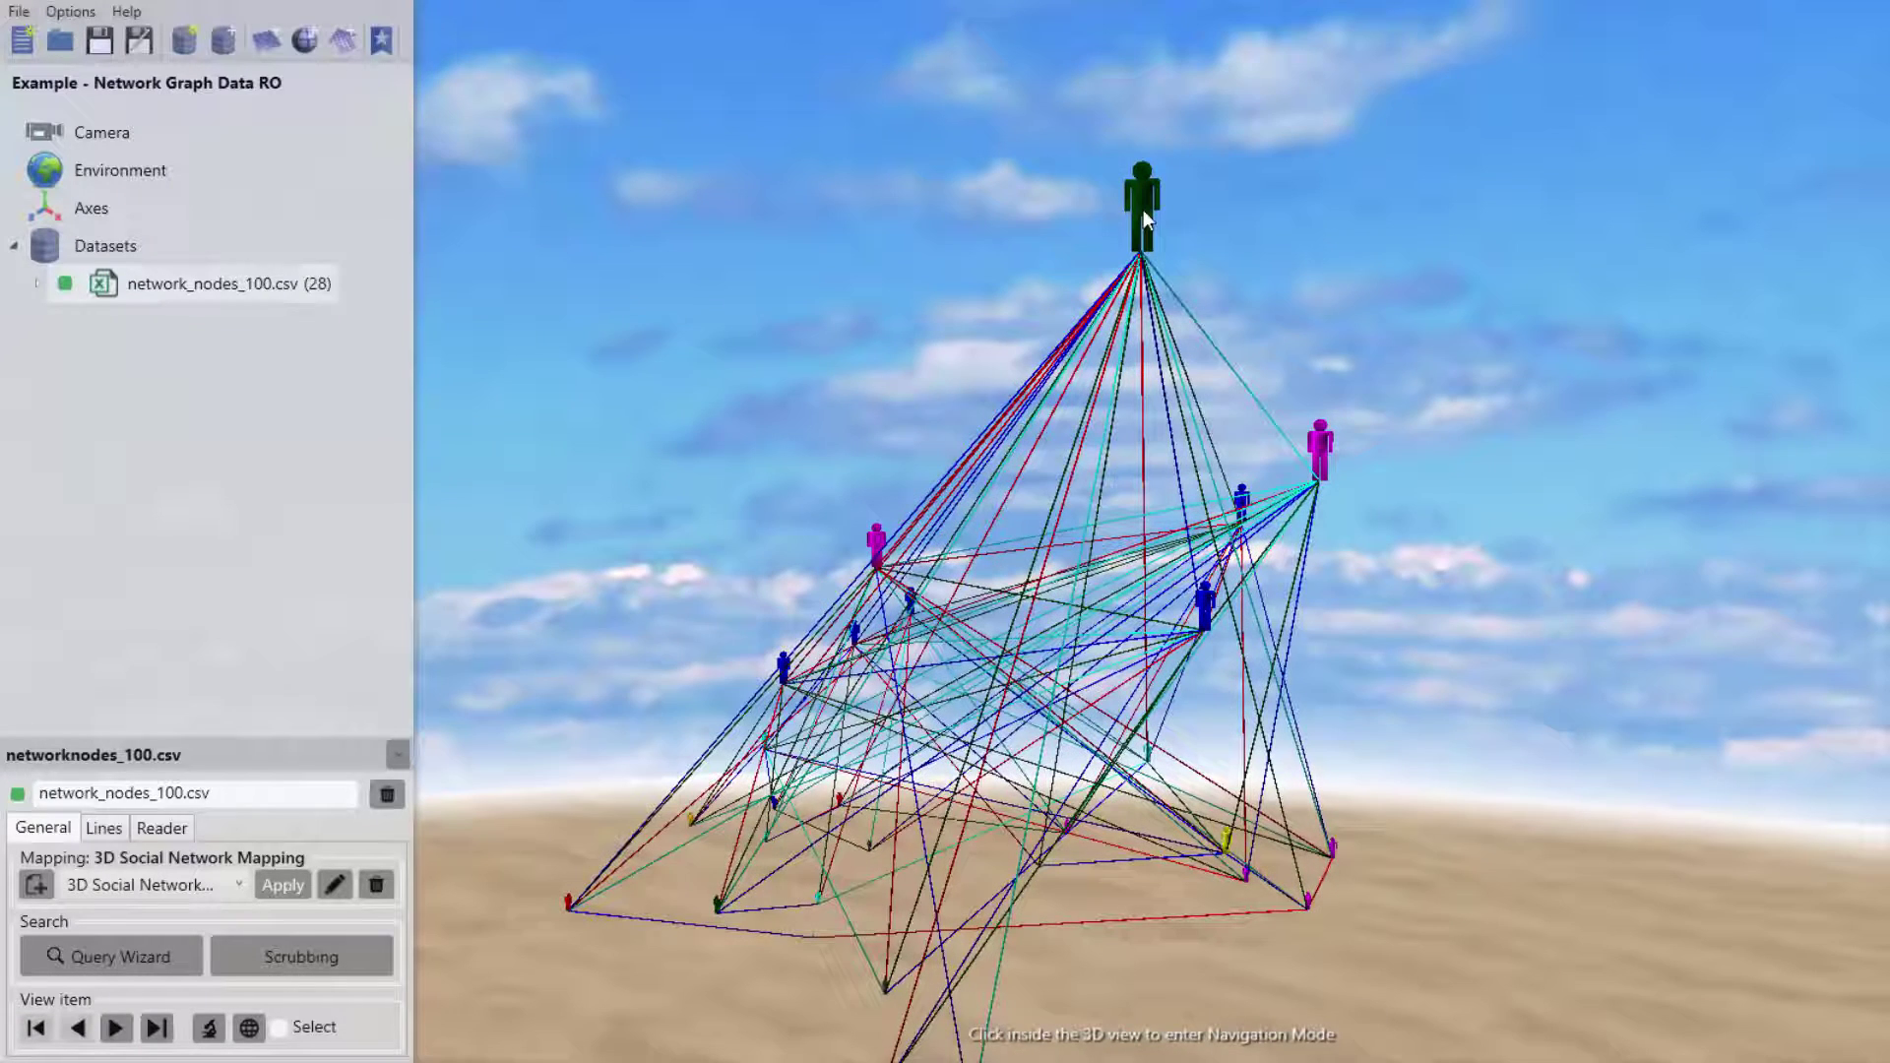
pyautogui.rightClick(1142, 210)
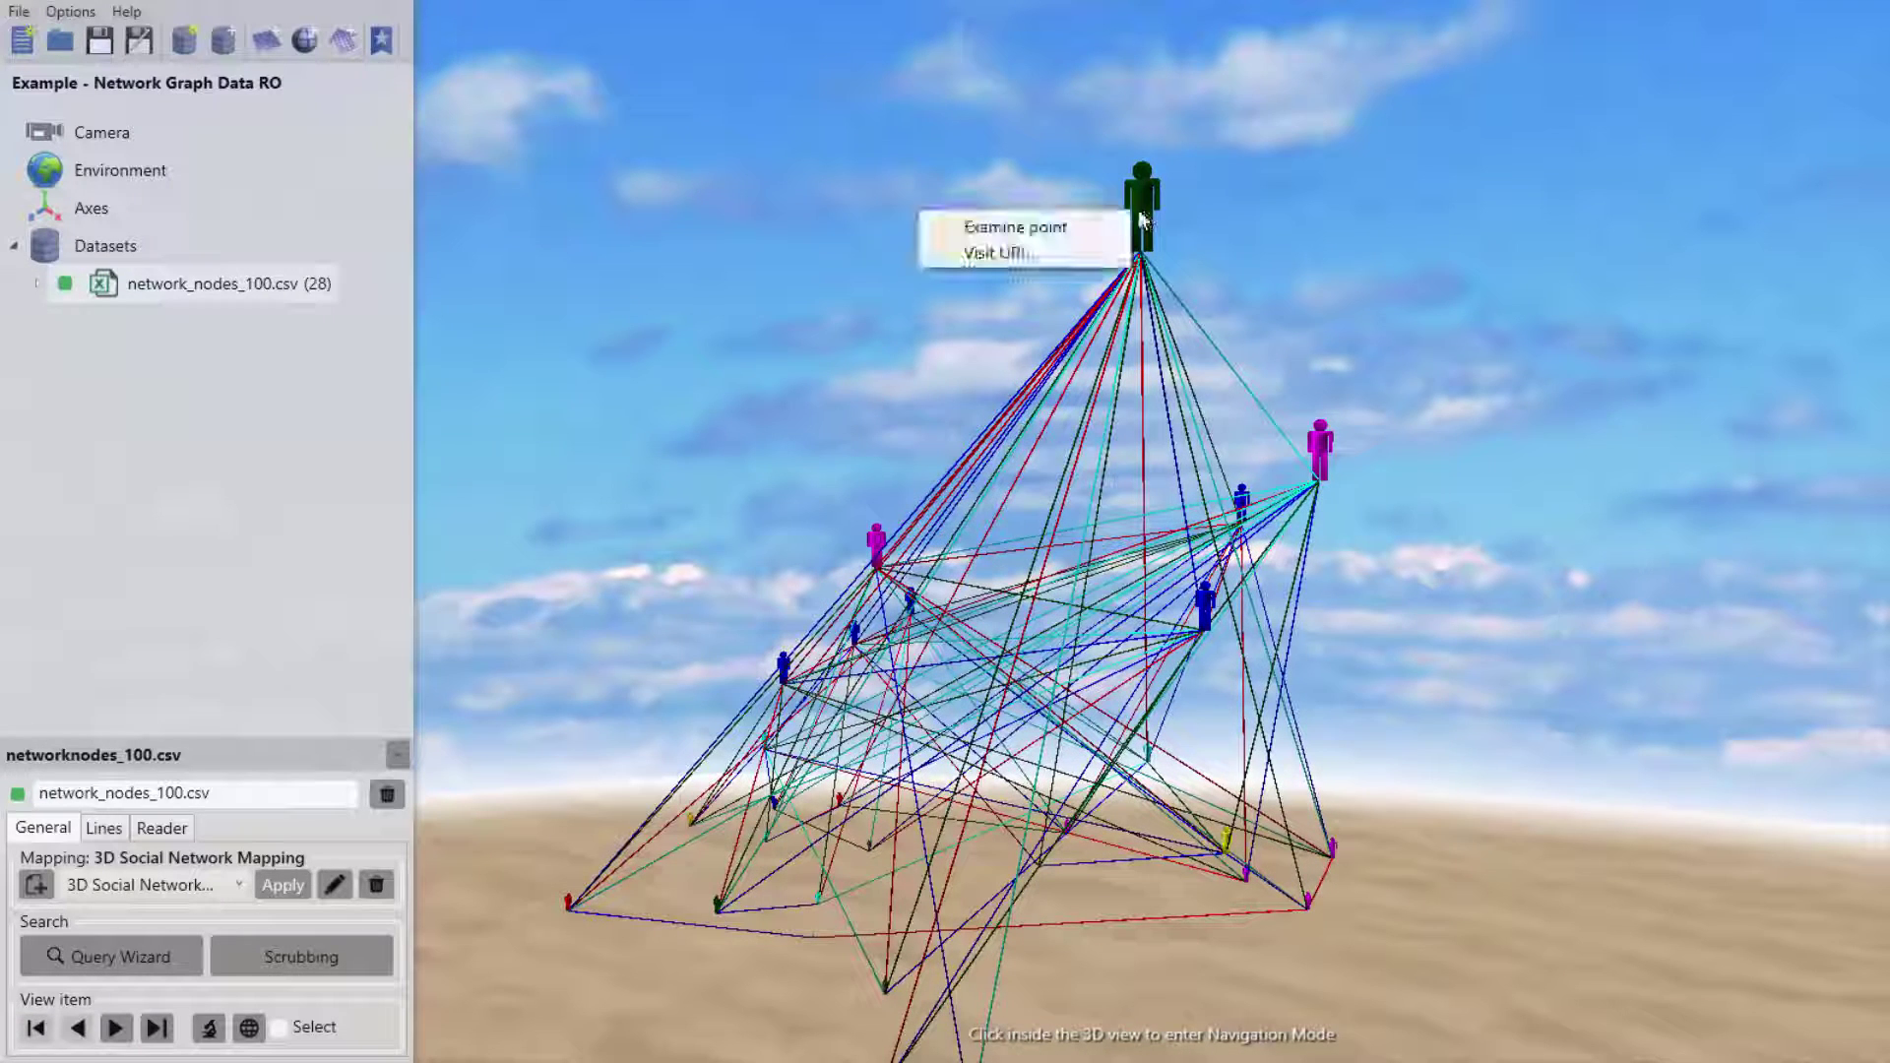
pyautogui.click(1012, 250)
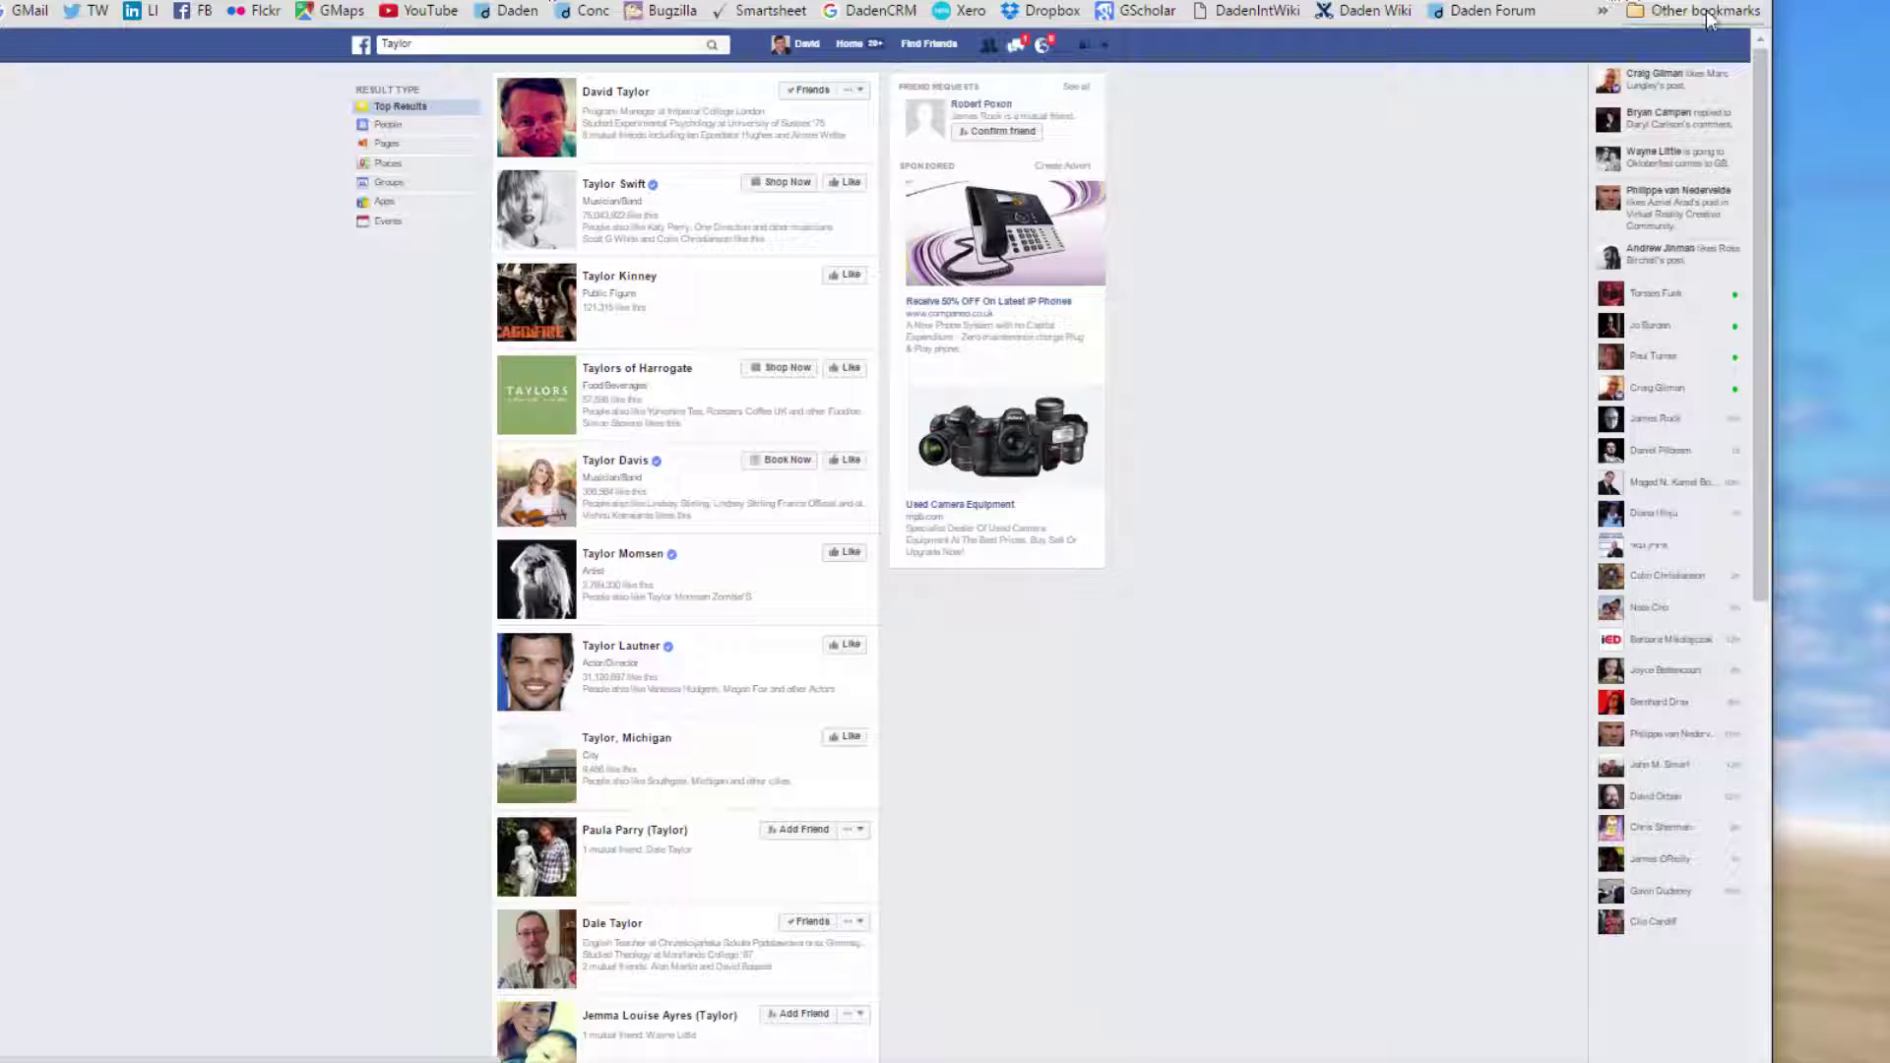
pyautogui.click(1662, 2)
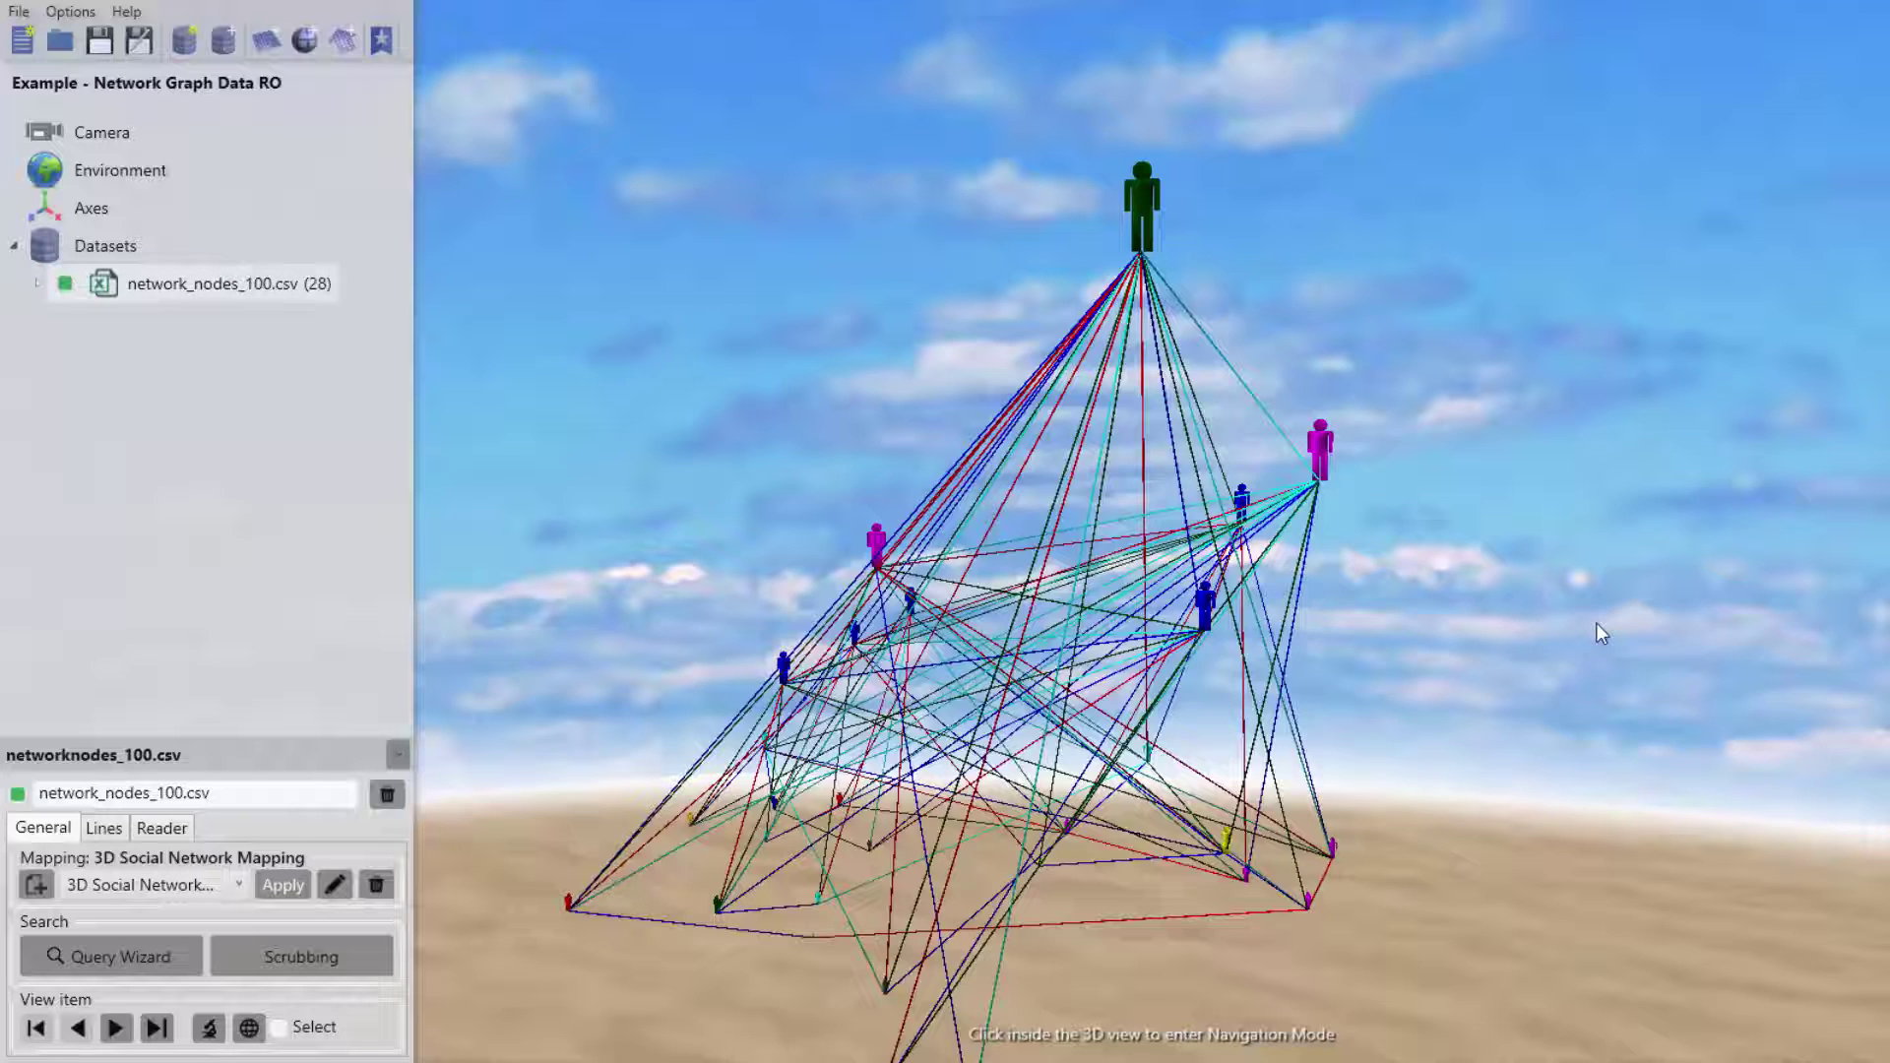
pyautogui.click(1509, 653)
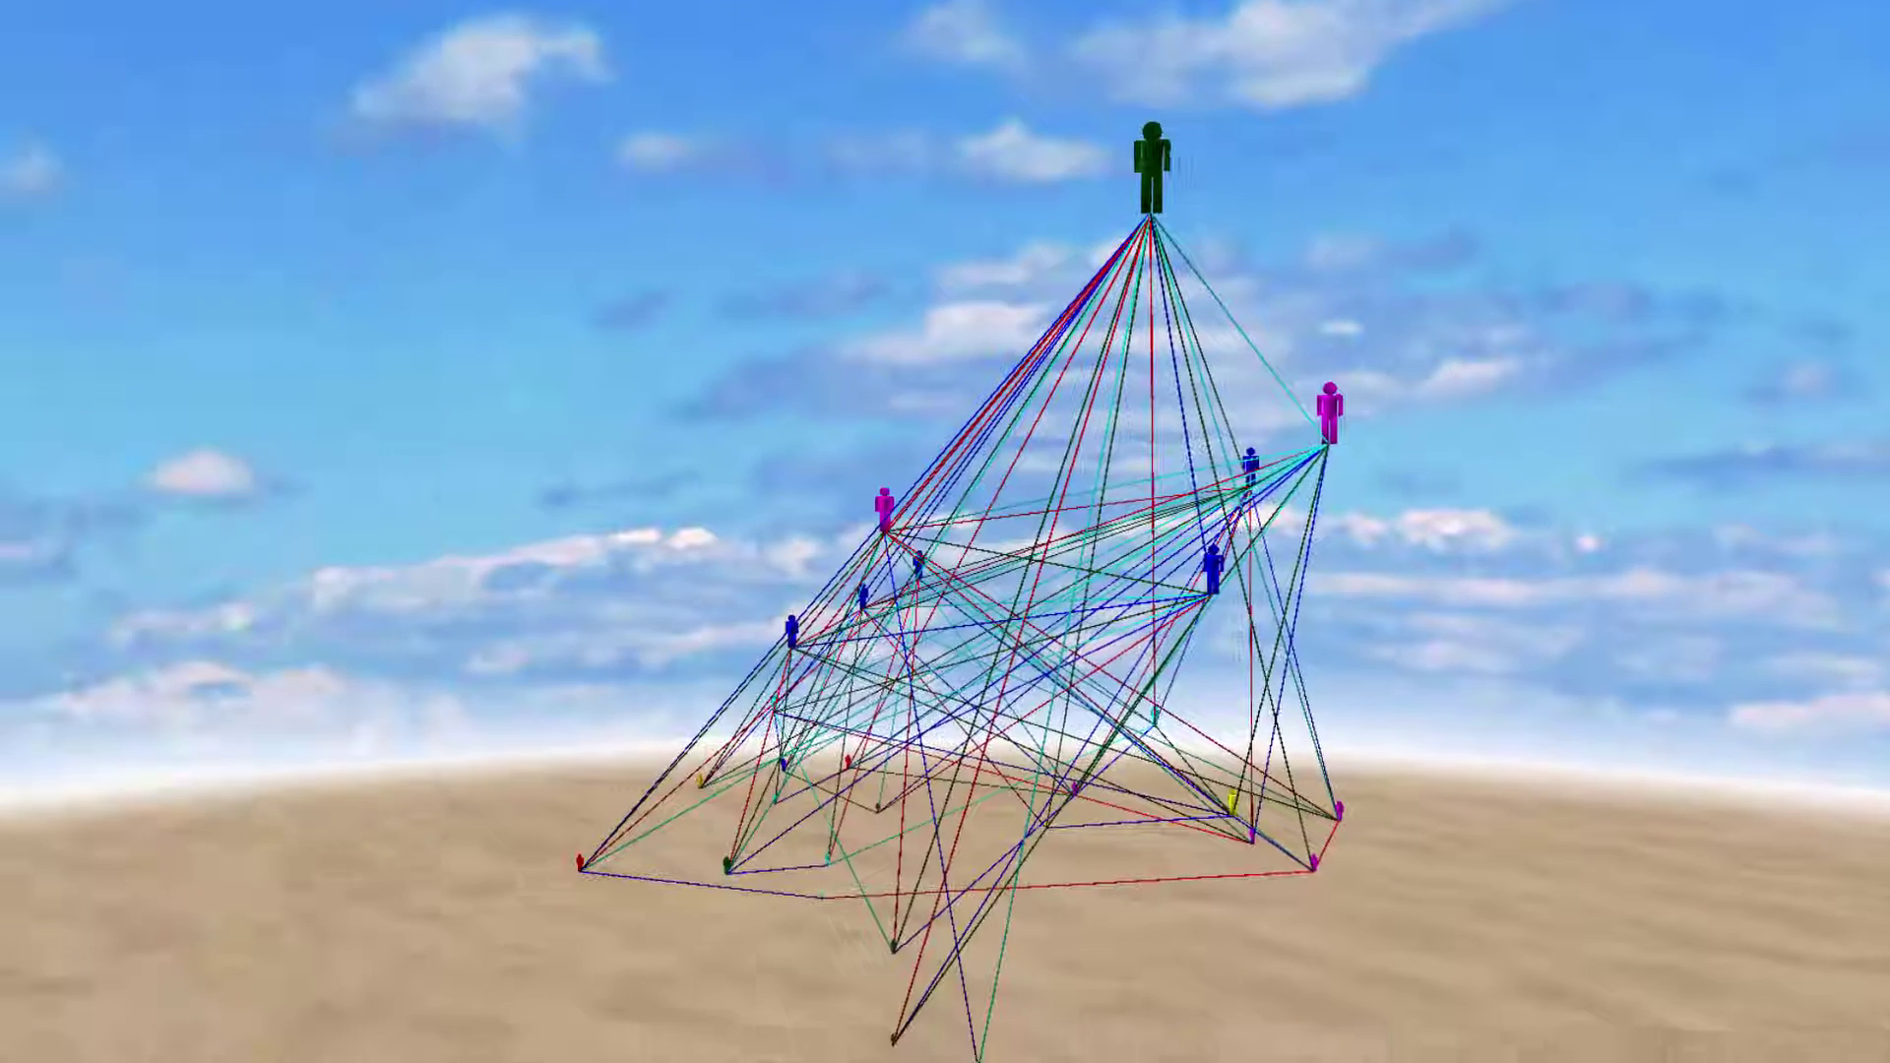
pyautogui.press('Escape')
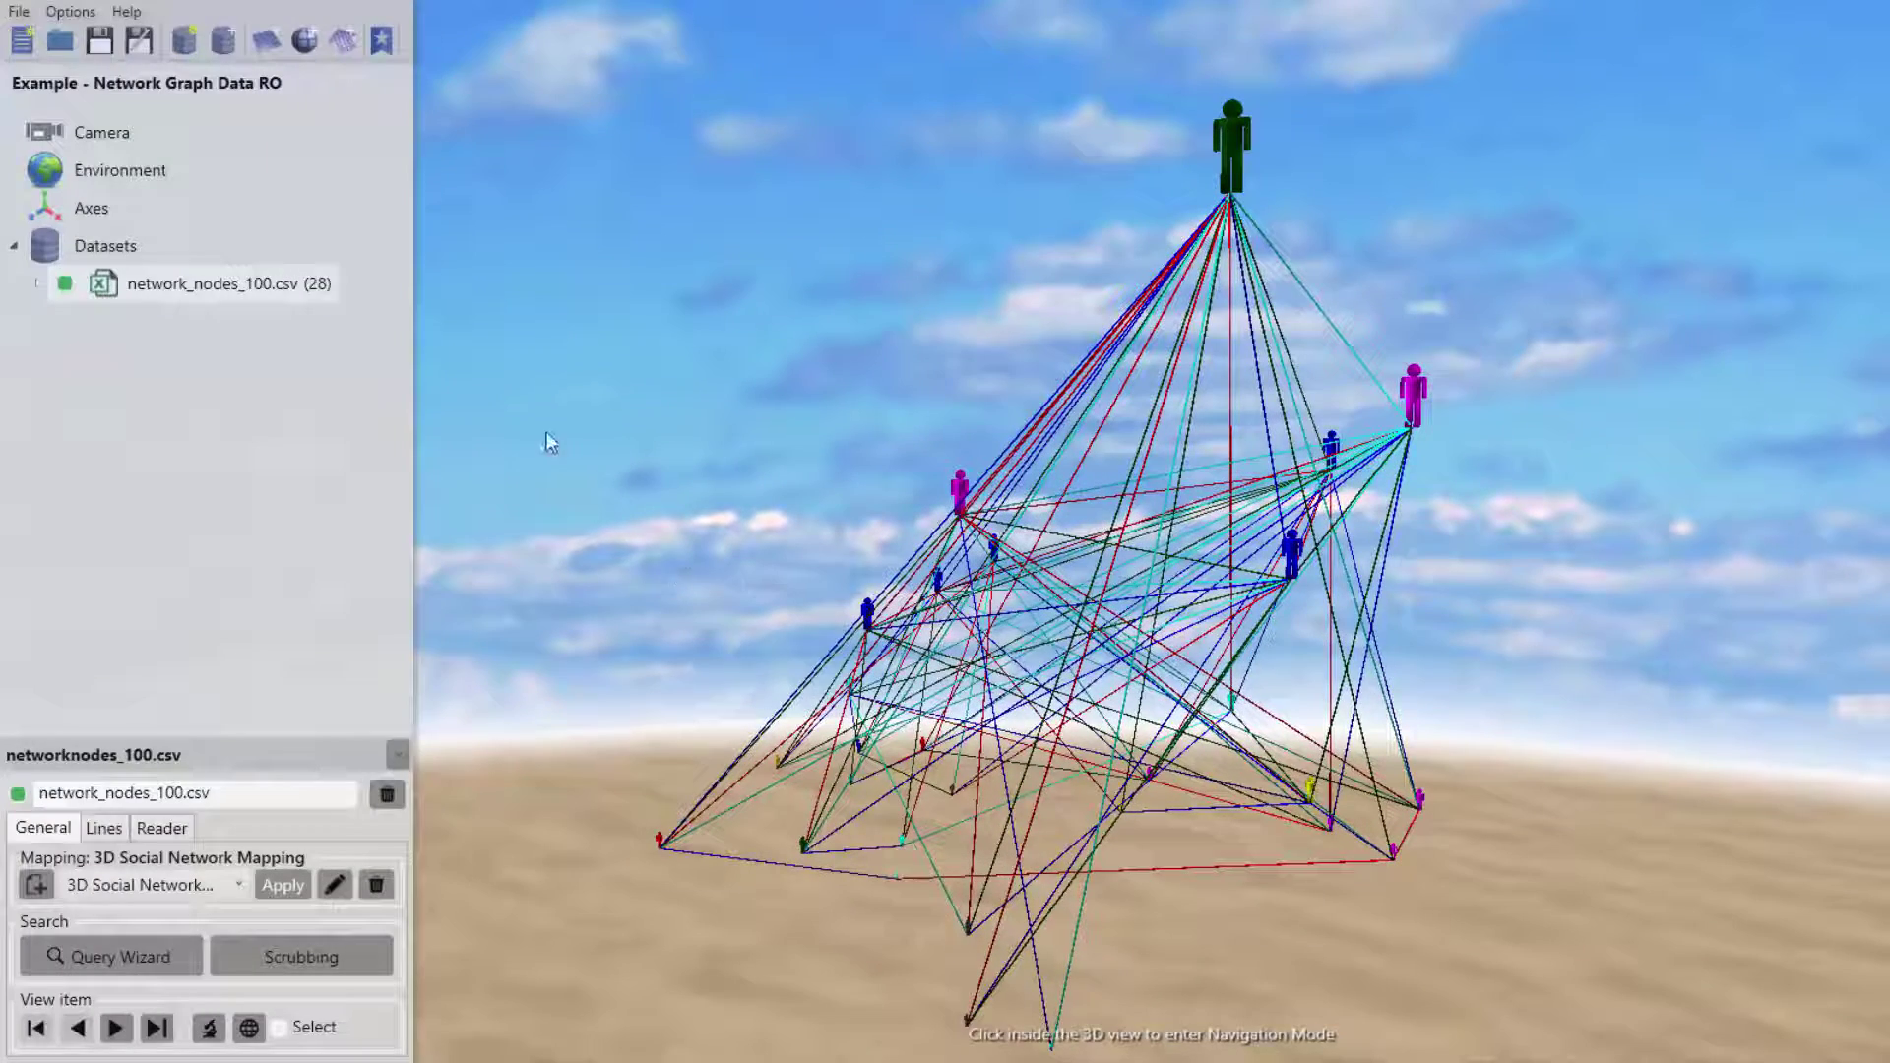
# - Create a new Cylindrical Mapping for the network_nodes_100.csv dataset
pyautogui.click(36, 884)
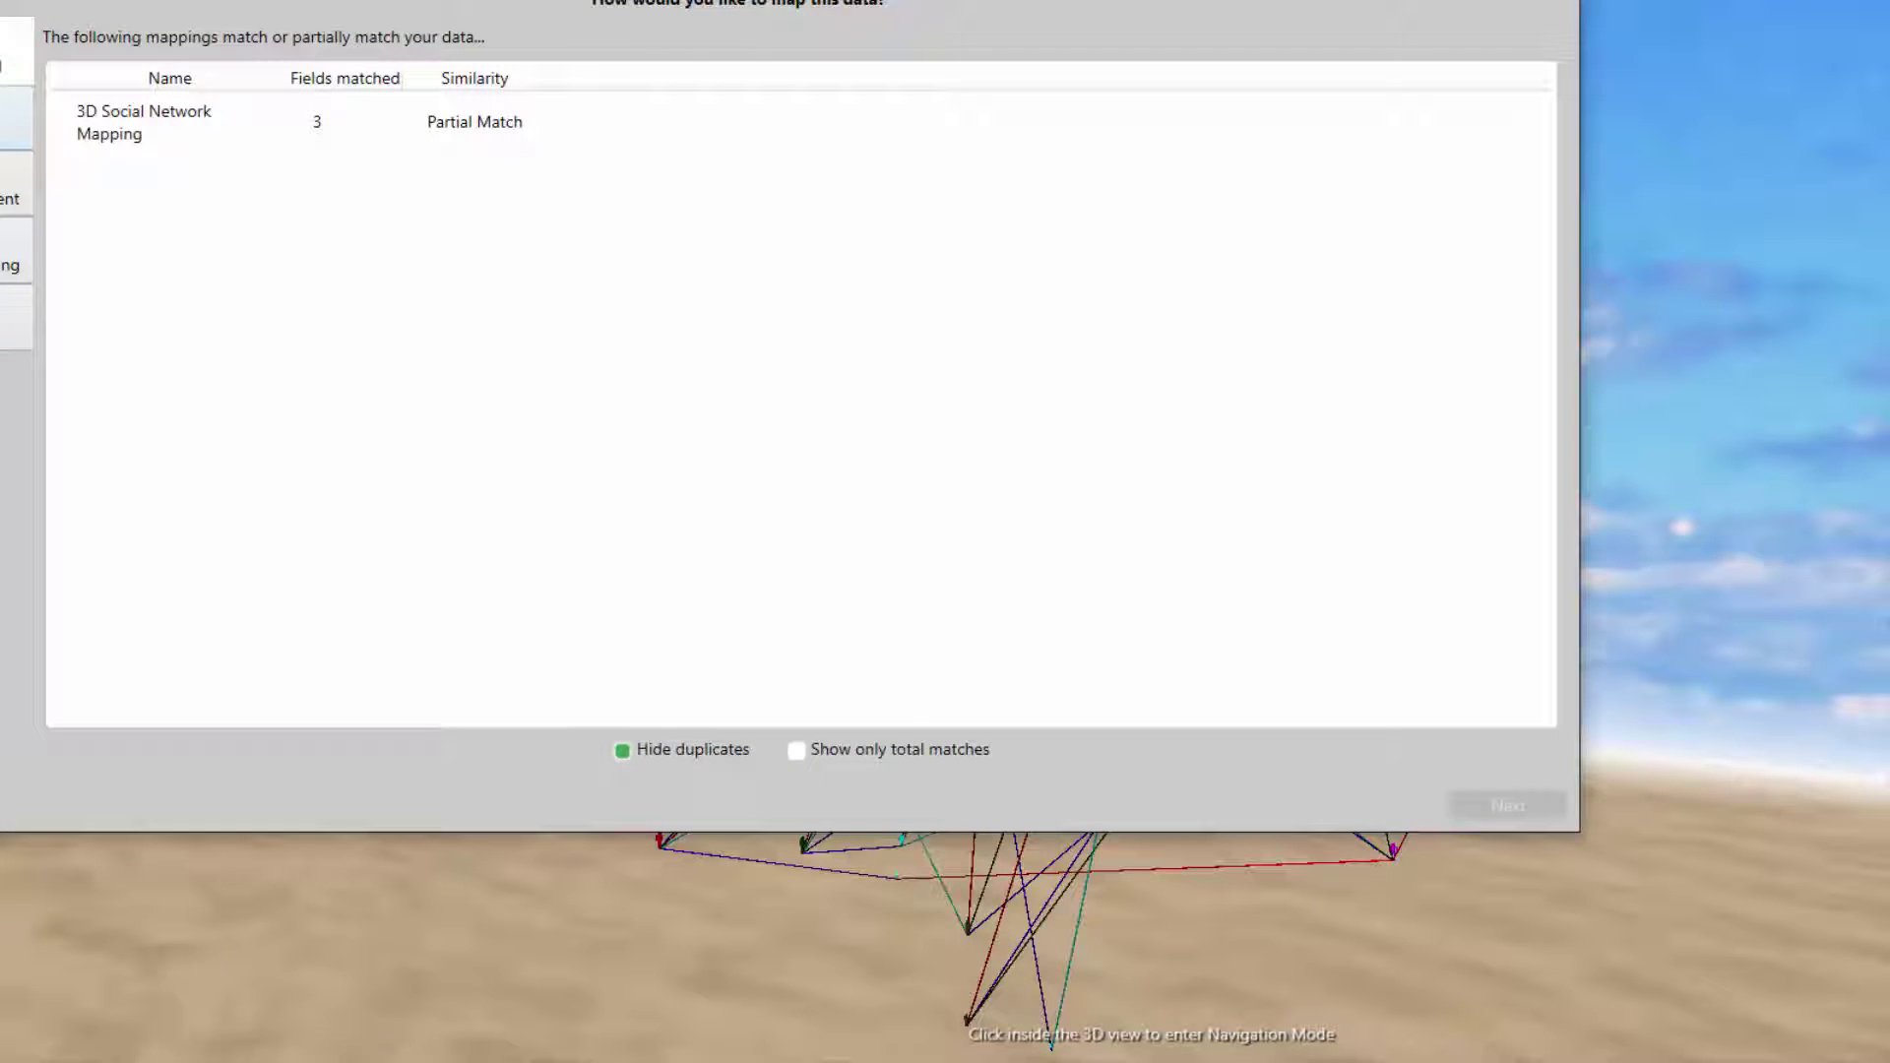
pyautogui.click(304, 202)
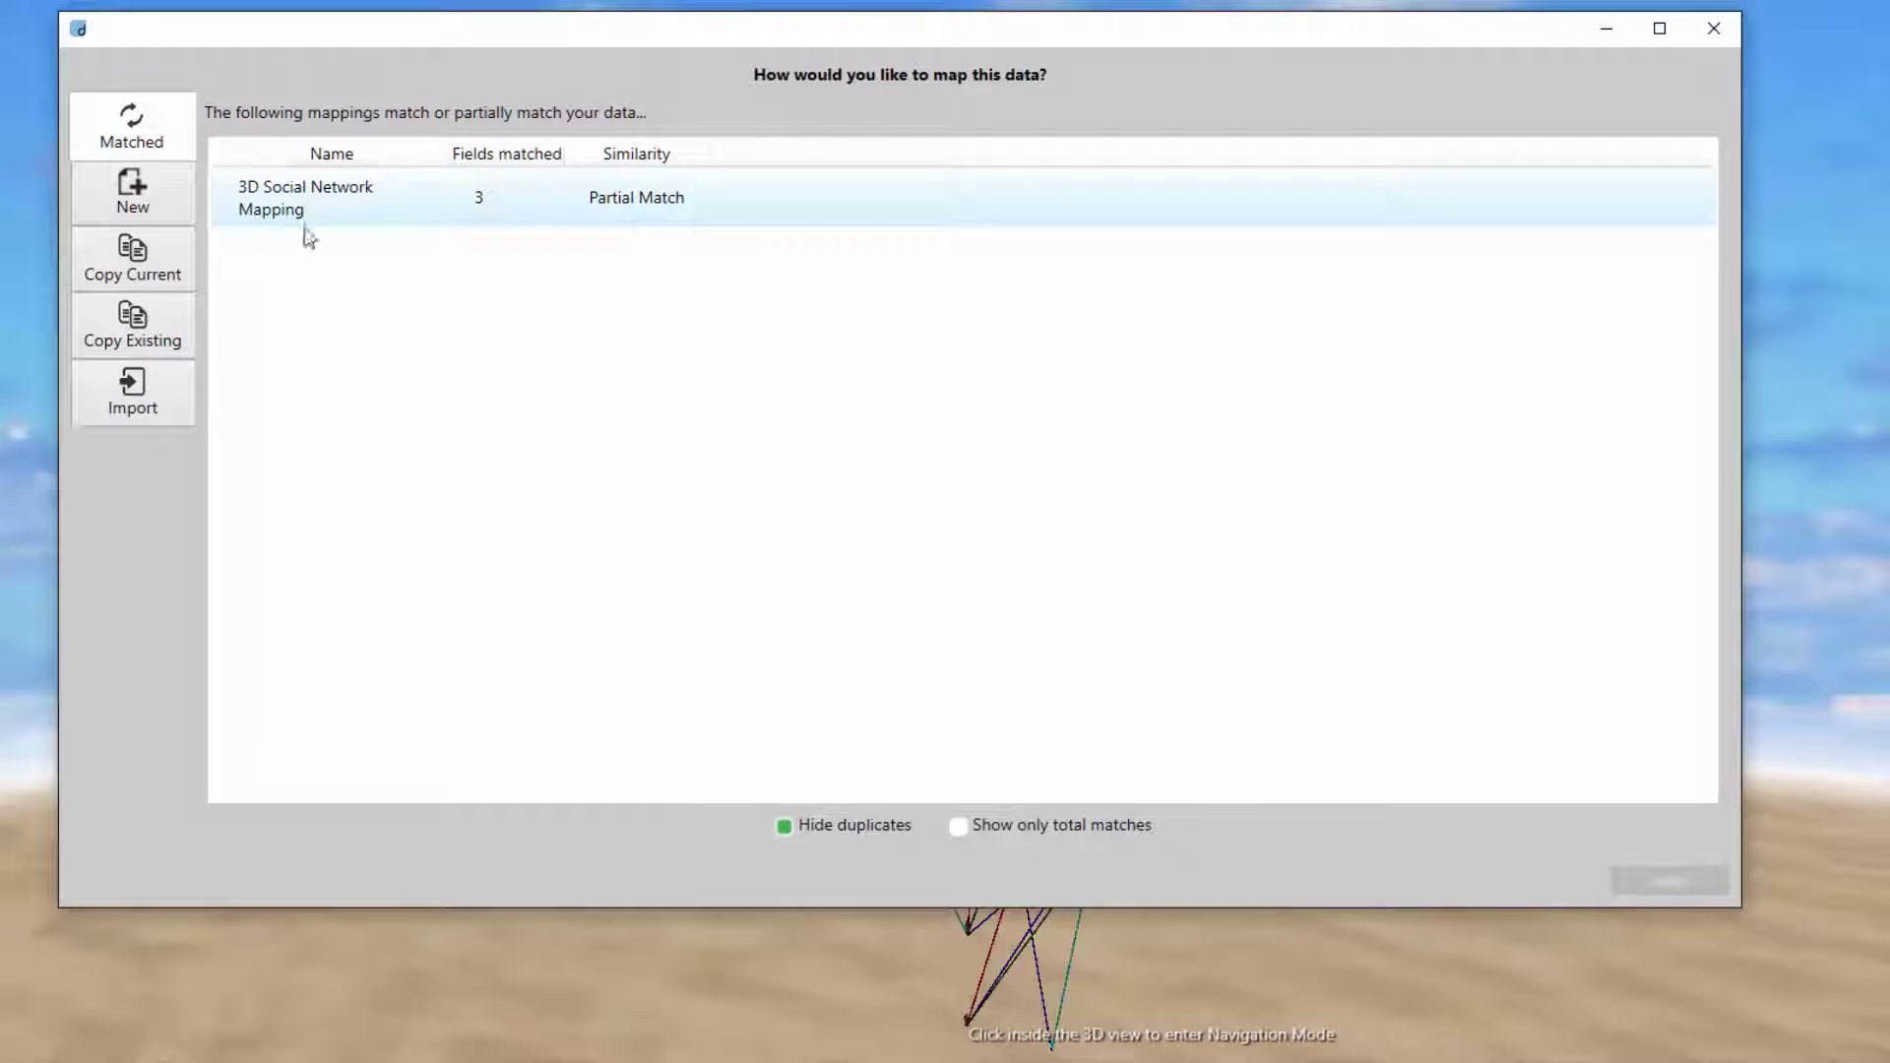
pyautogui.click(139, 210)
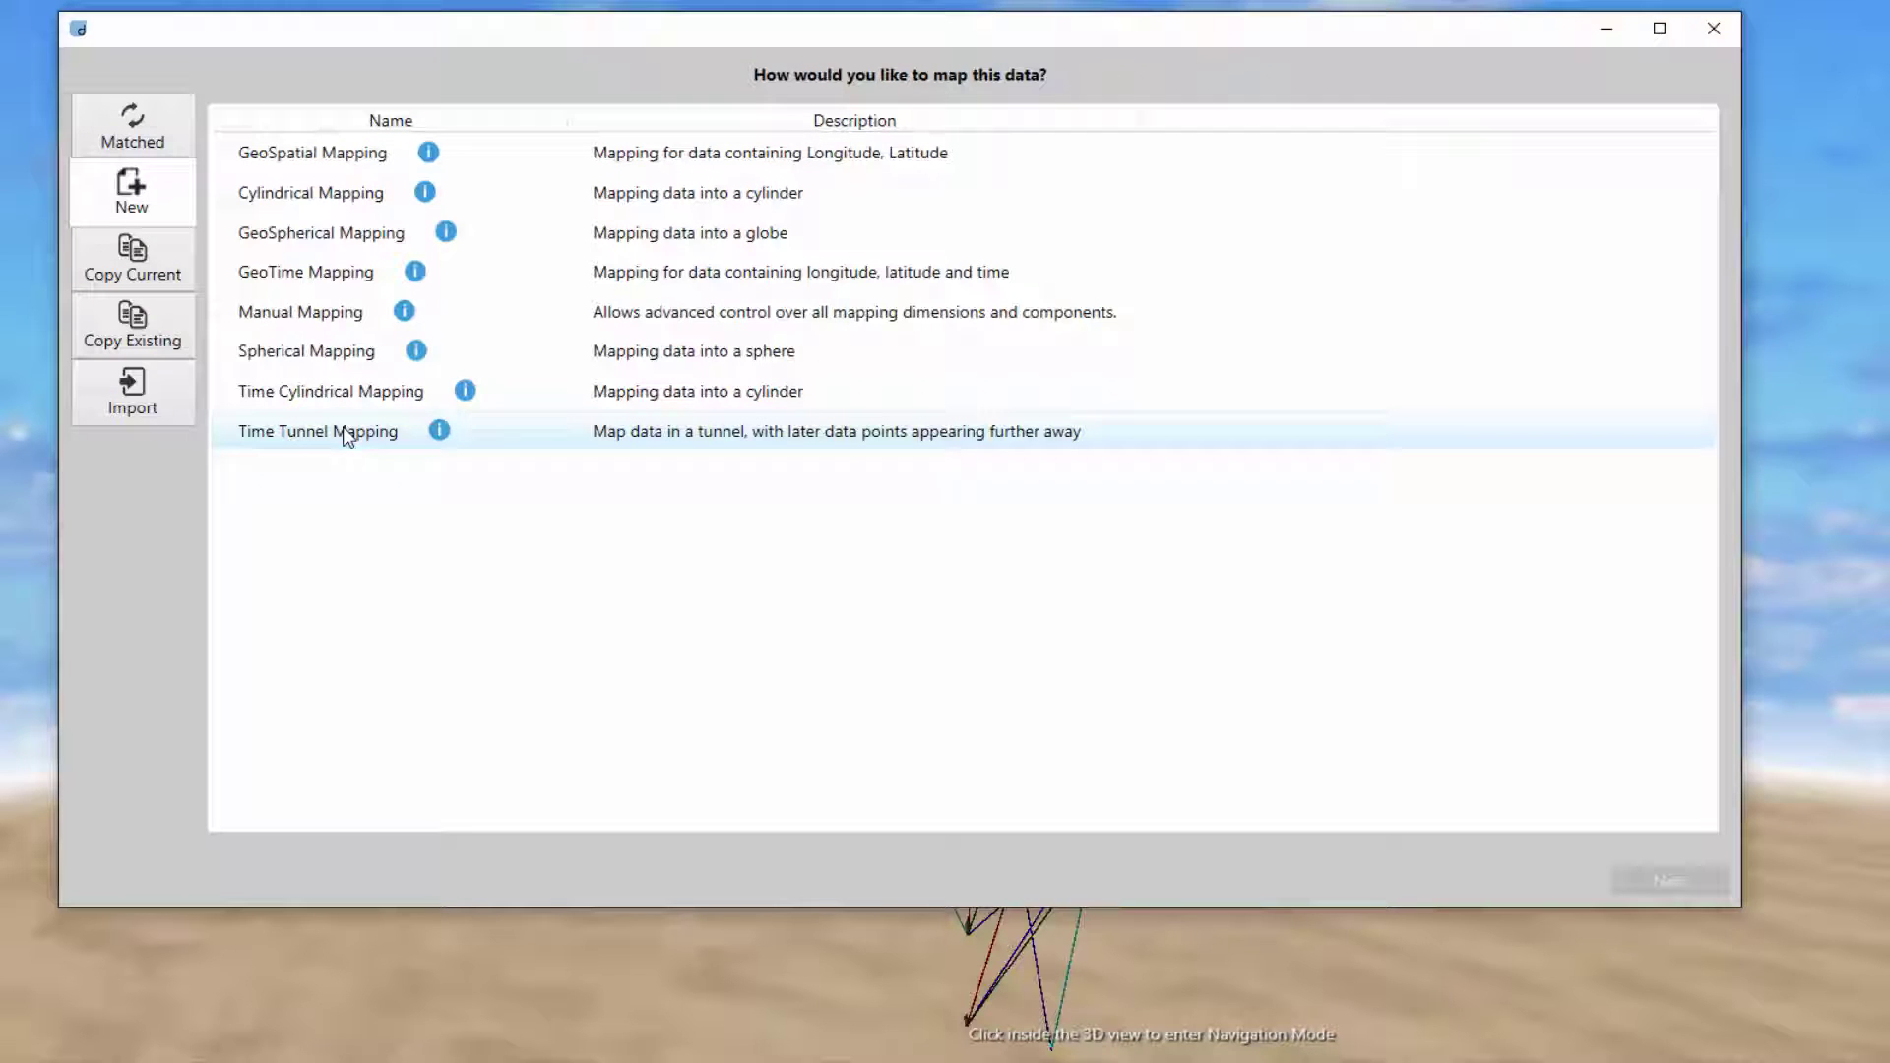
pyautogui.click(335, 203)
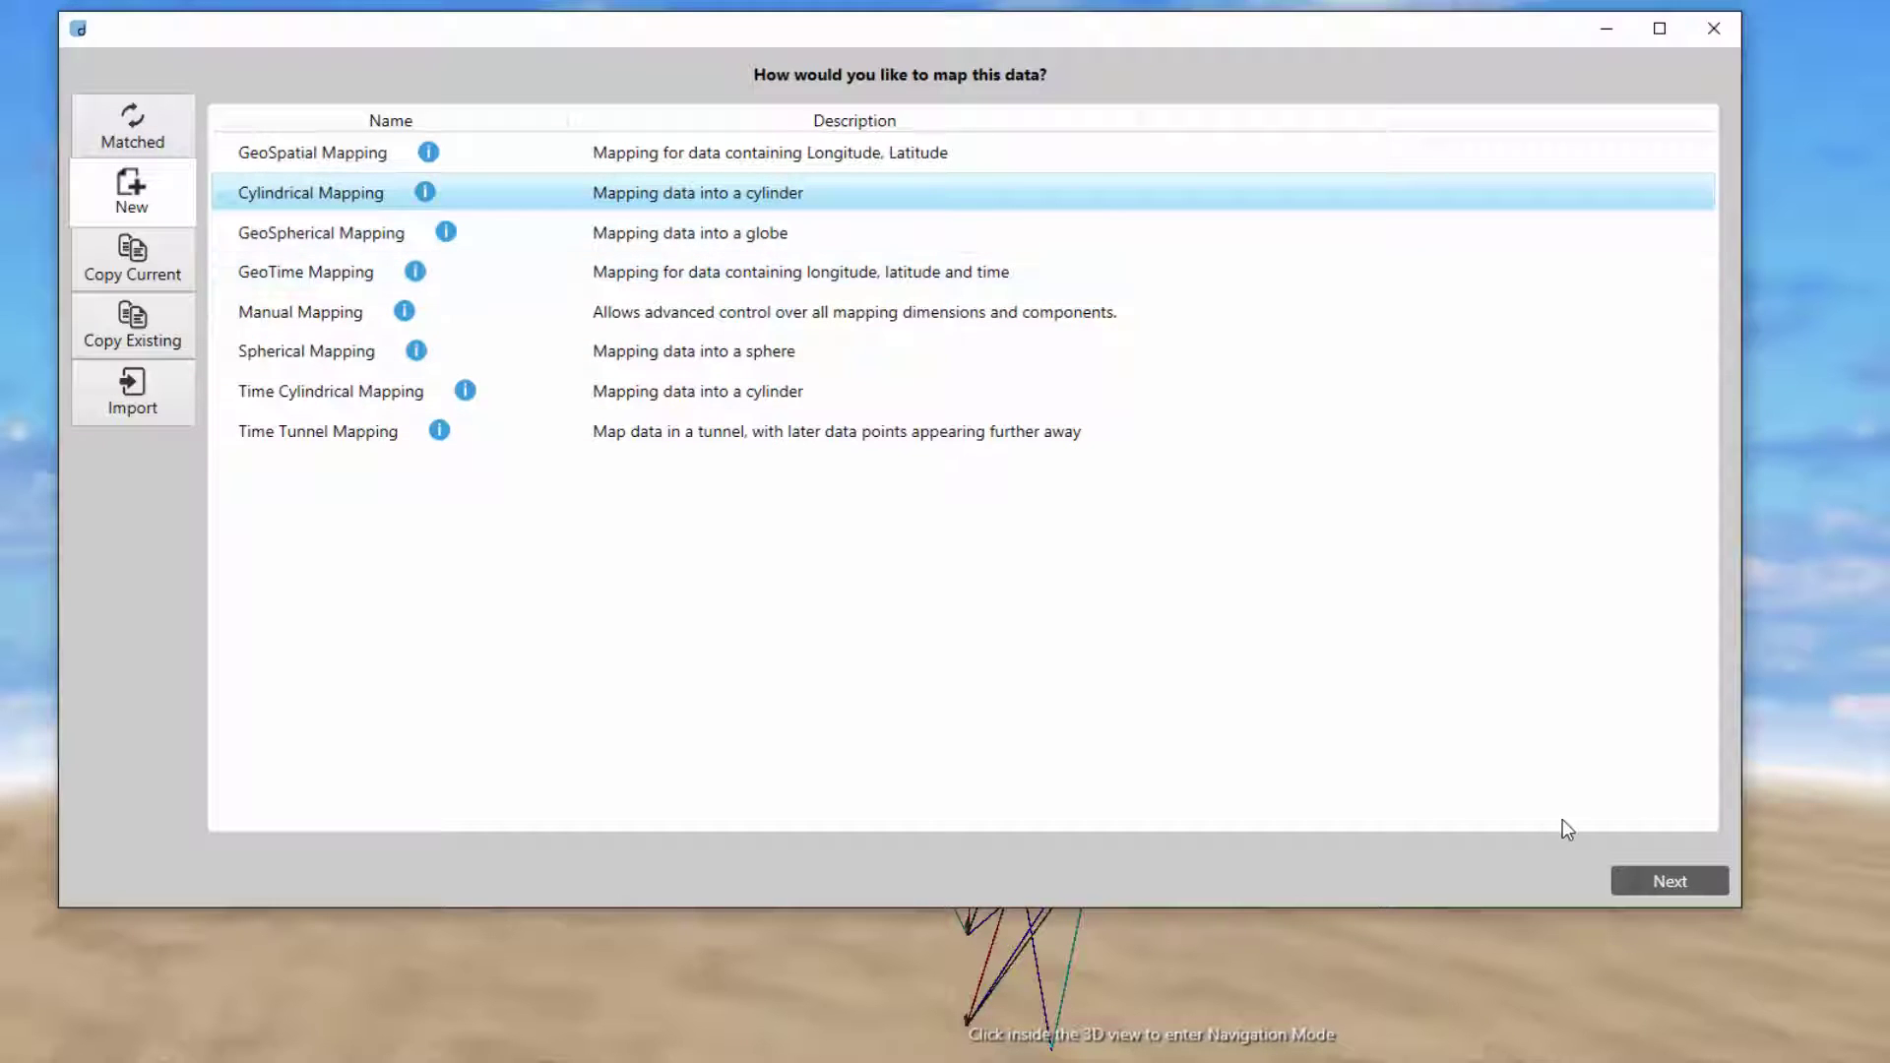
pyautogui.click(1648, 886)
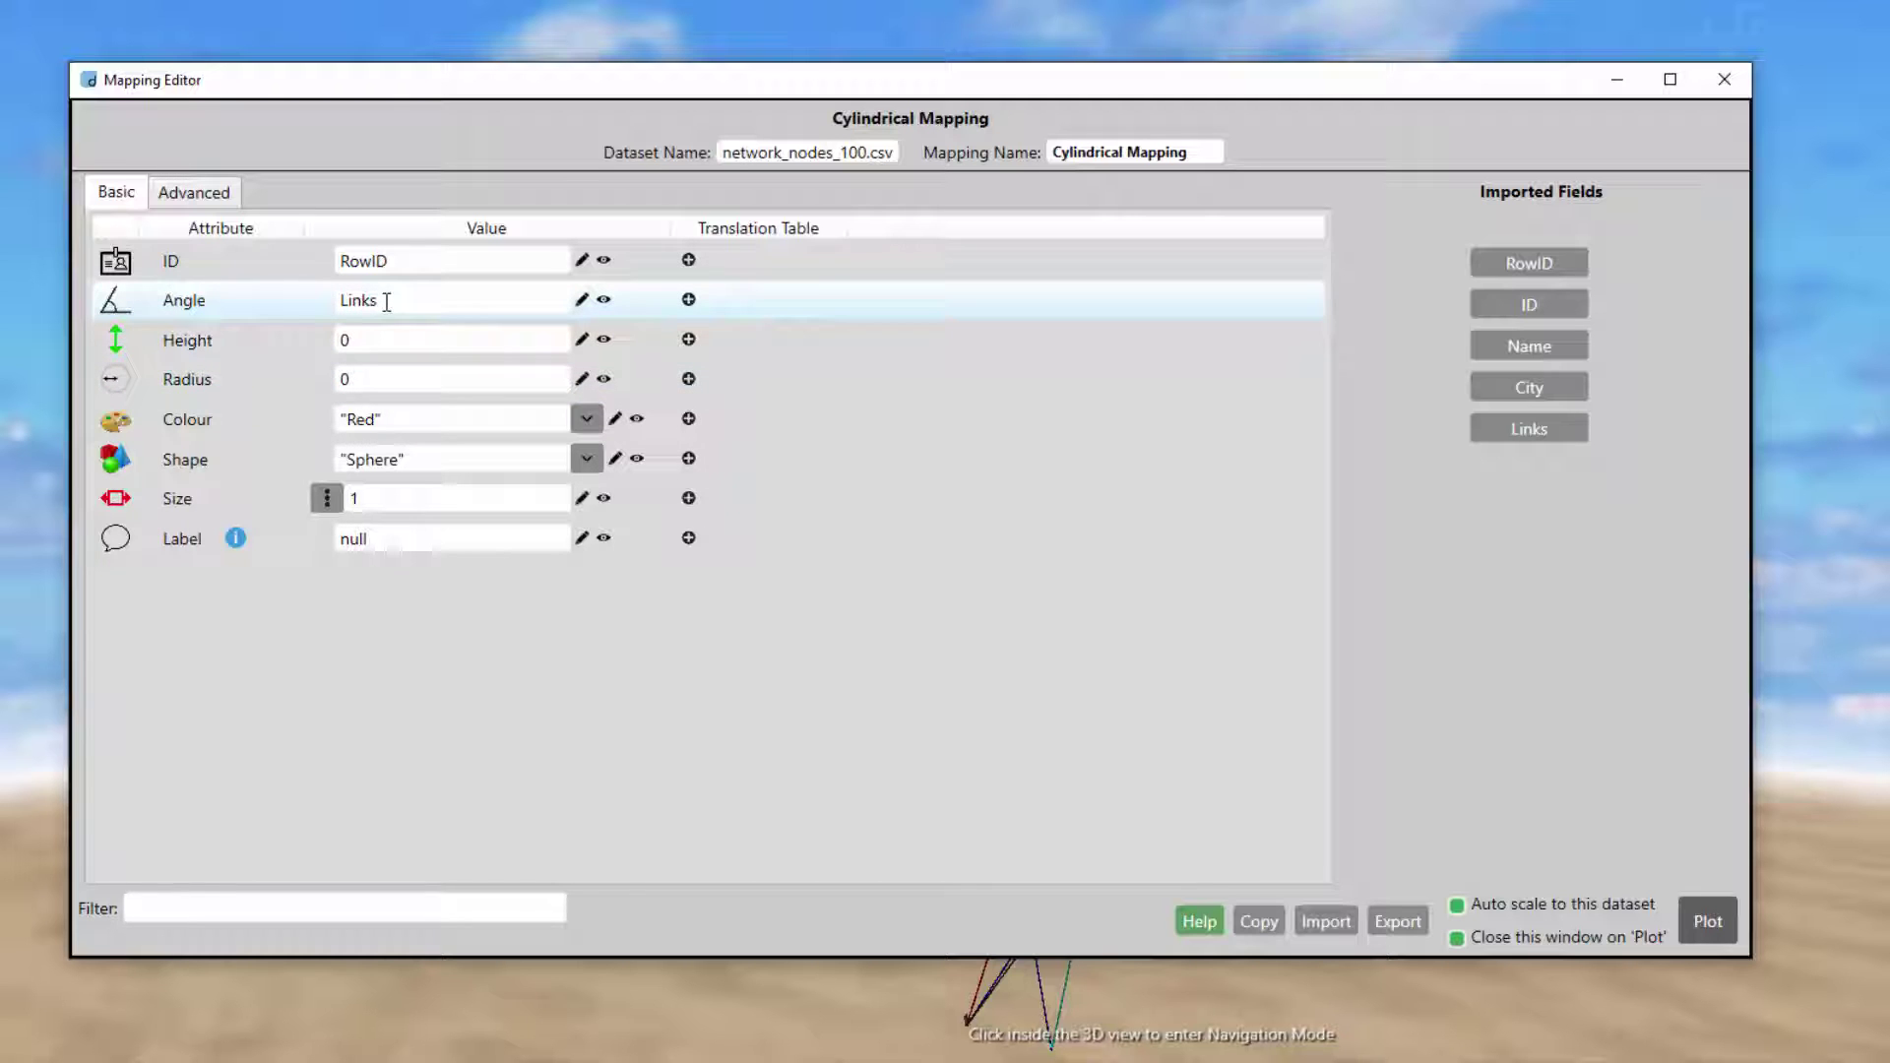
# - Set the cylindrical mapping's Angle to the ID field and its Radius to 100
pyautogui.moveTo(387, 302); pyautogui.dragTo(328, 307)
pyautogui.click(1503, 271)
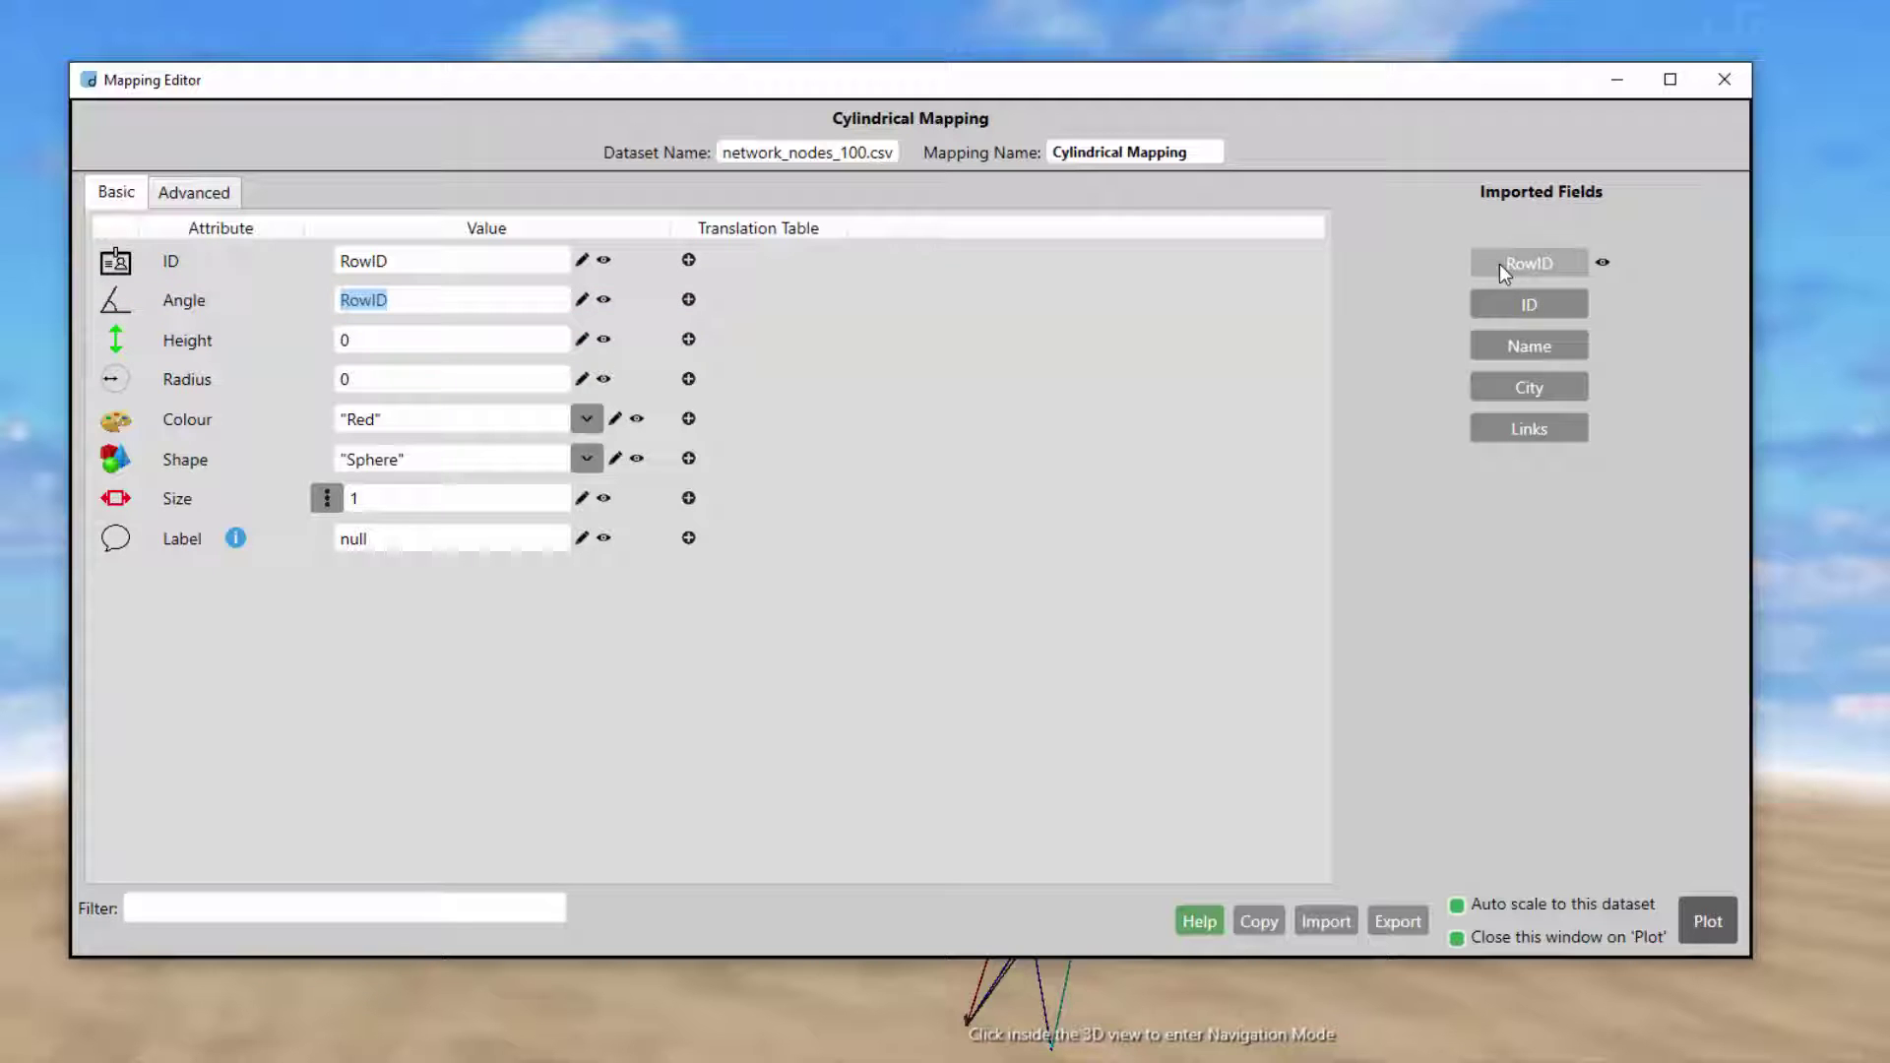
pyautogui.click(1525, 308)
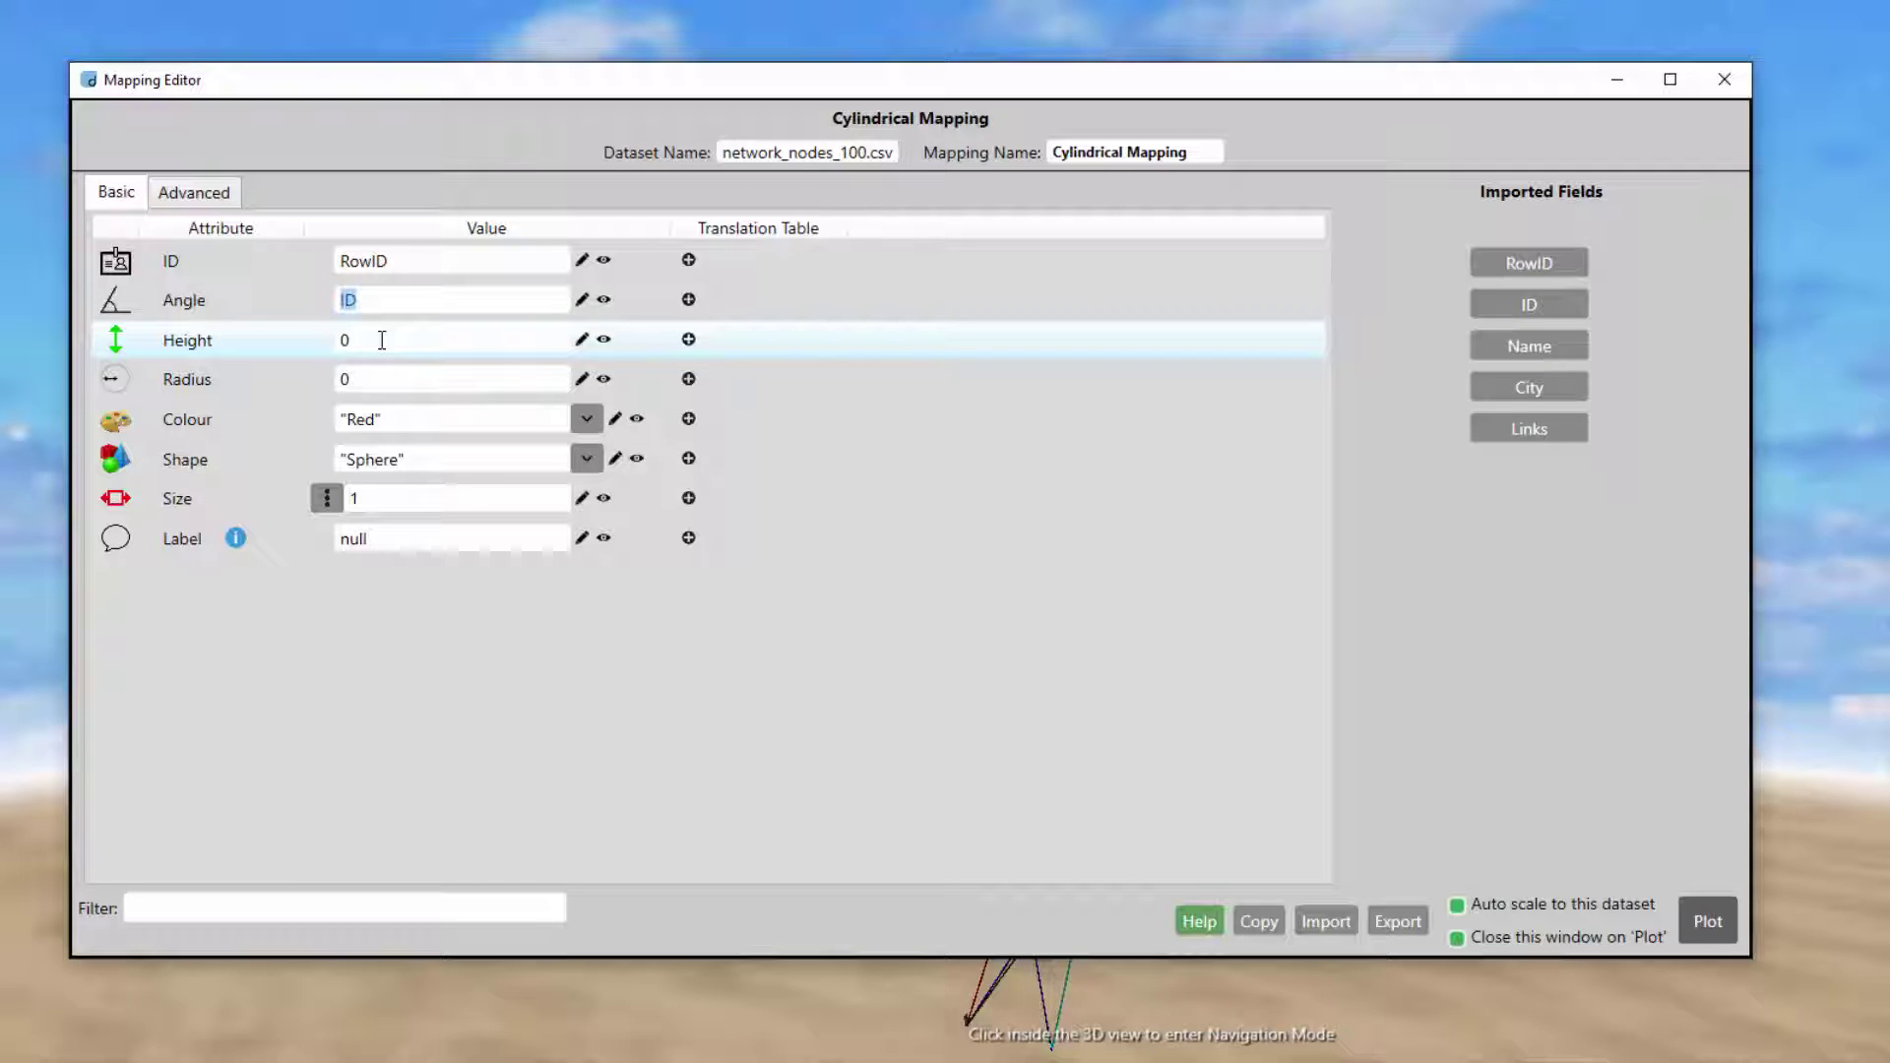
pyautogui.click(362, 378)
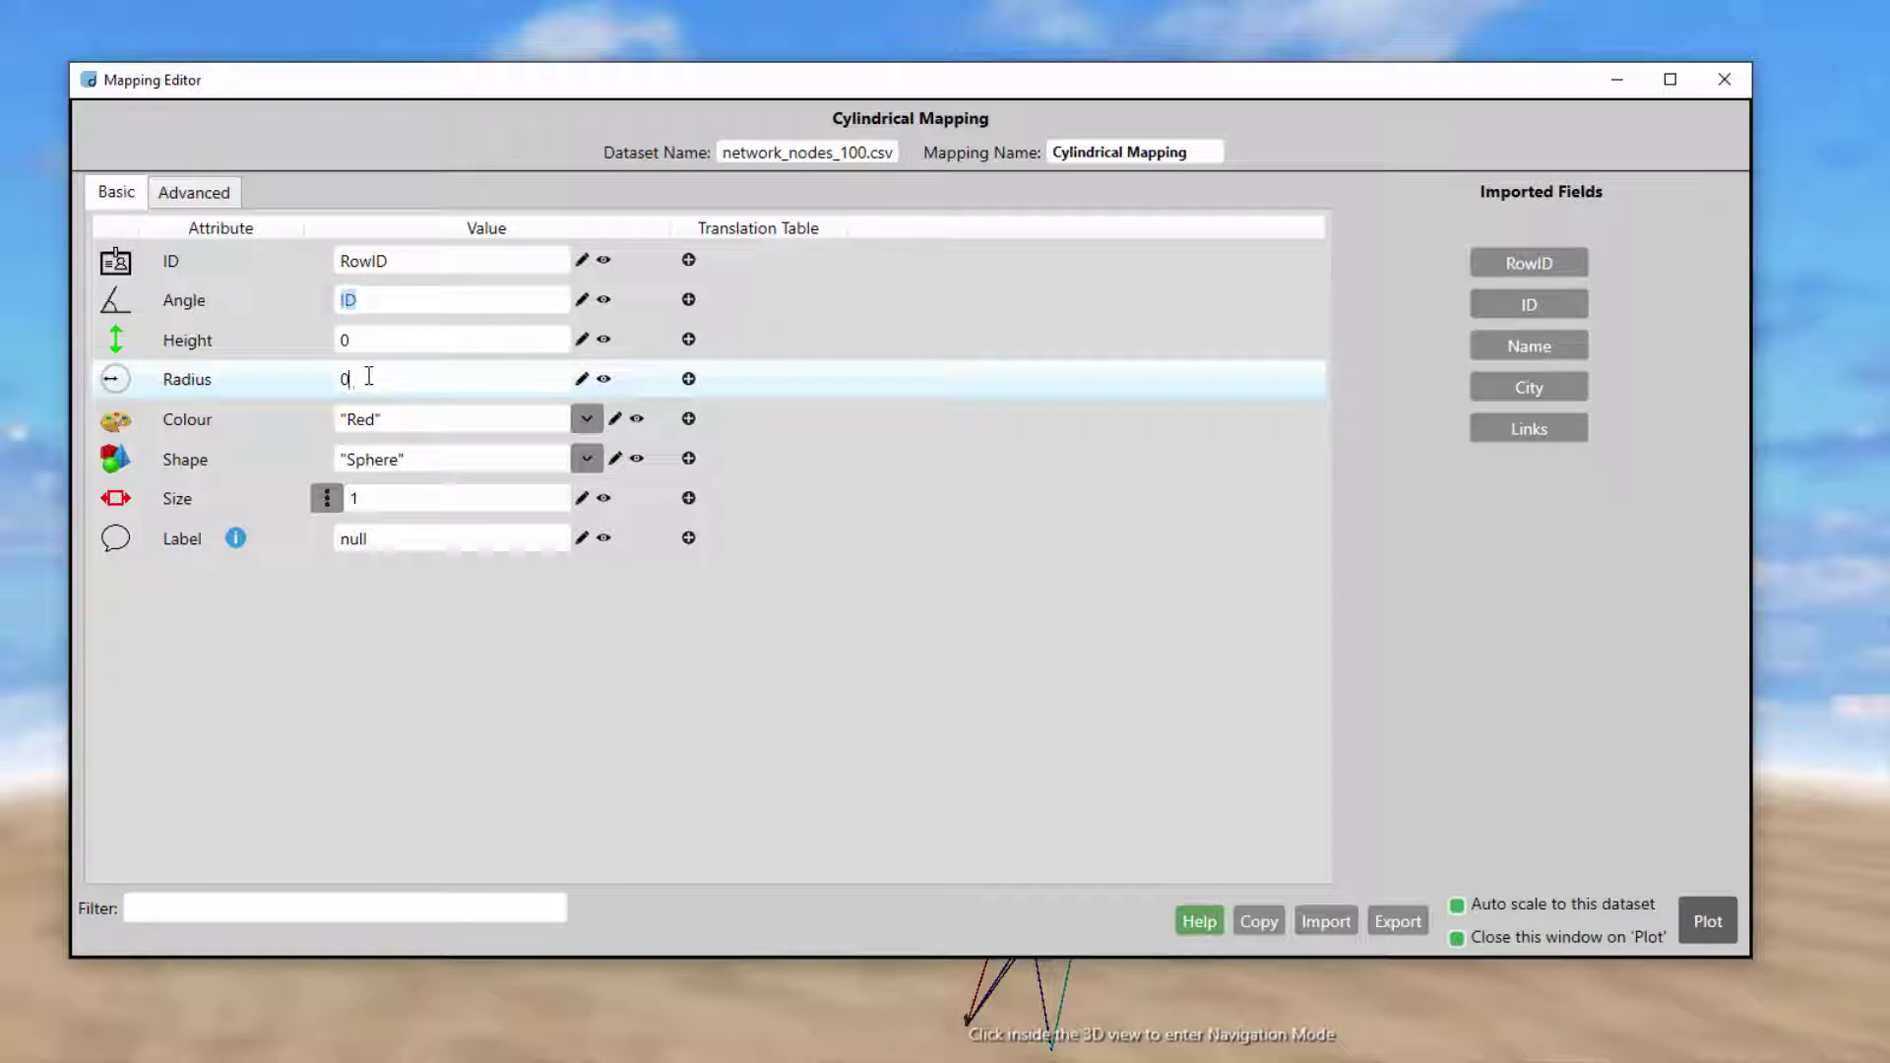
pyautogui.doubleClick(343, 379)
pyautogui.write('100')
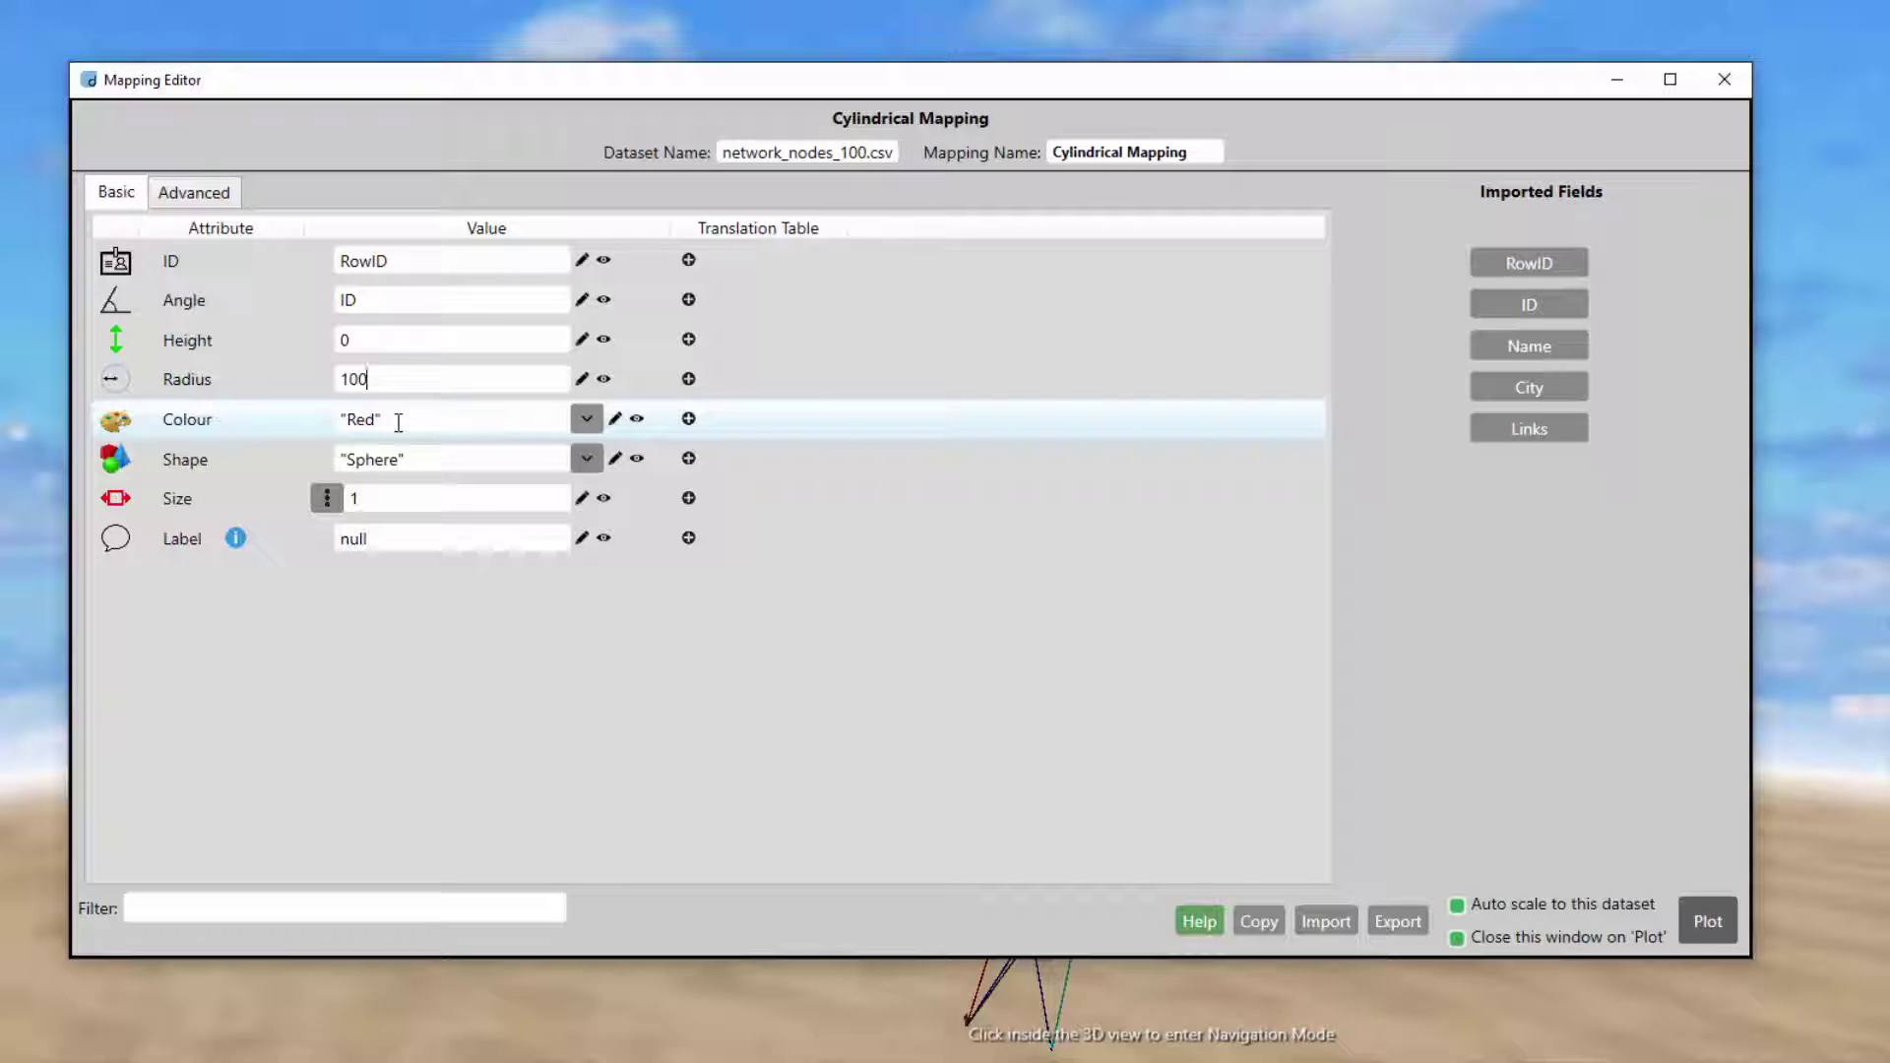
# - Map the cylindrical mapping's Colour to the City field and auto-fill its colour translation table for the cities
pyautogui.moveTo(398, 422); pyautogui.dragTo(341, 421)
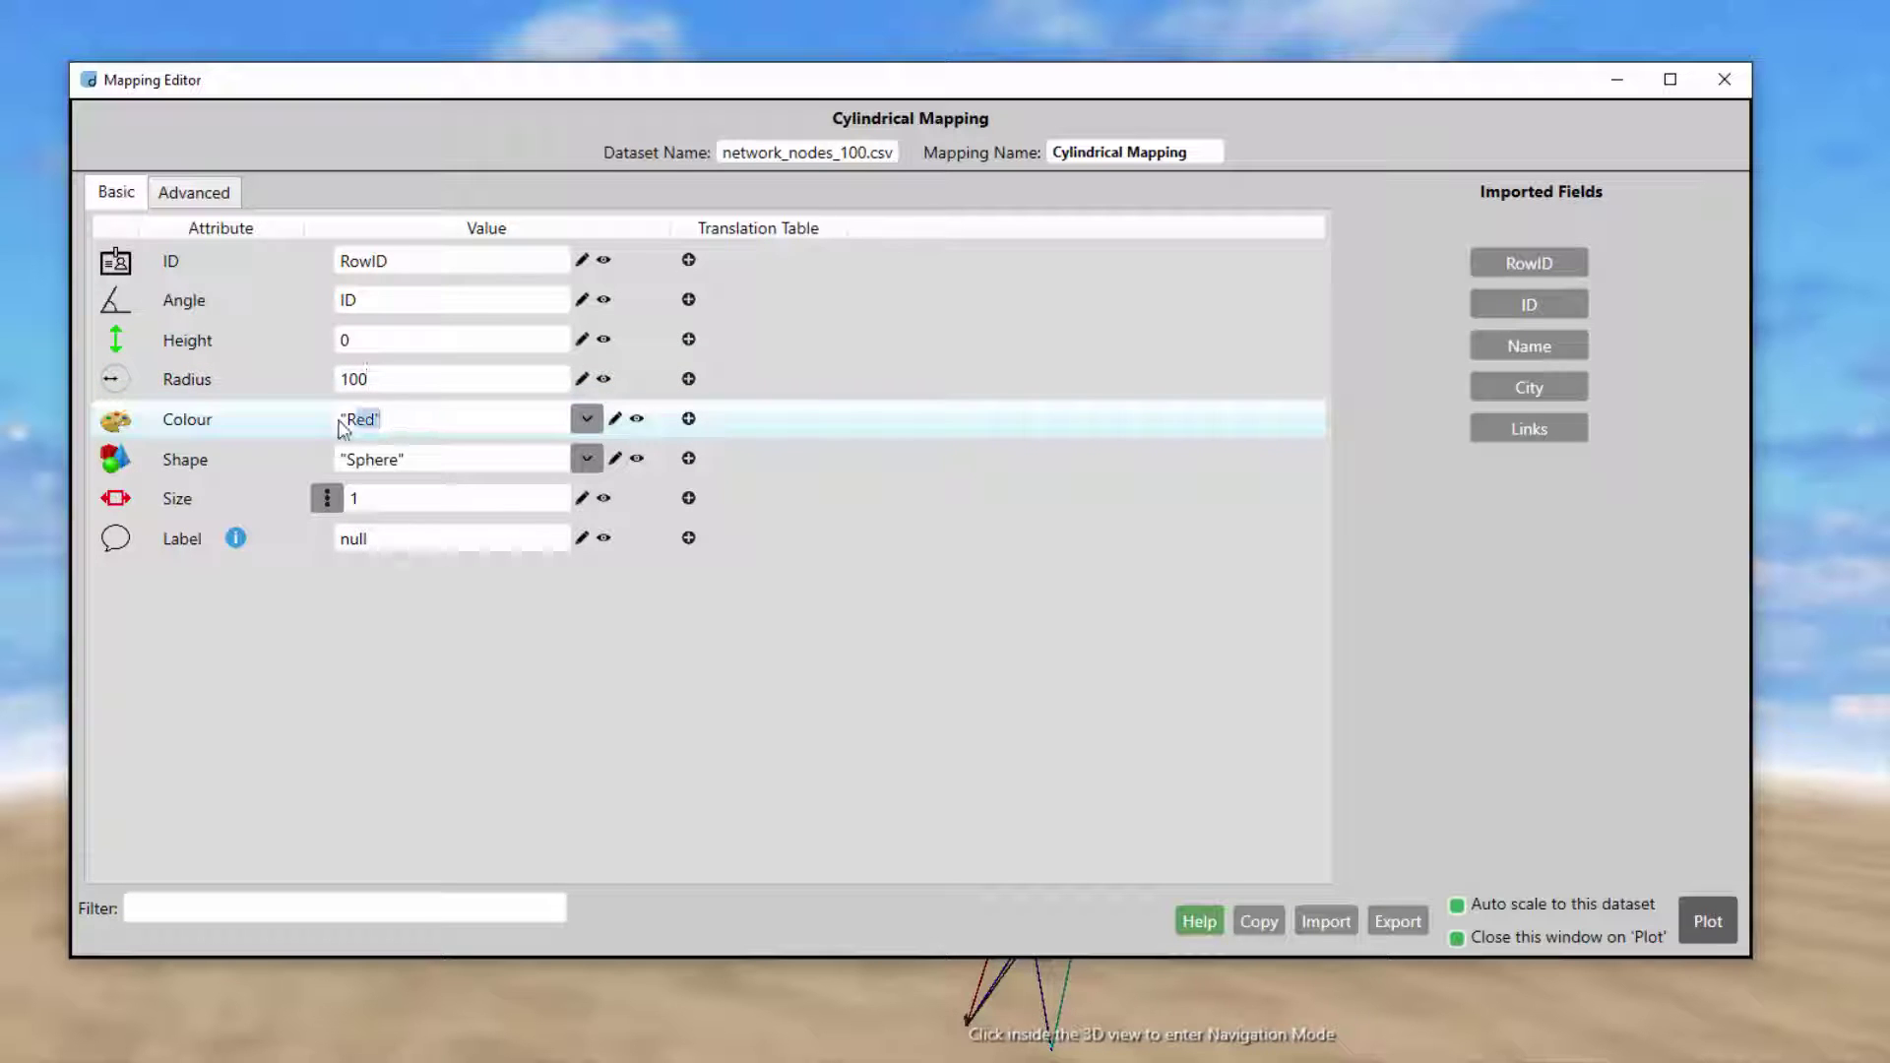
pyautogui.click(1513, 389)
pyautogui.click(688, 418)
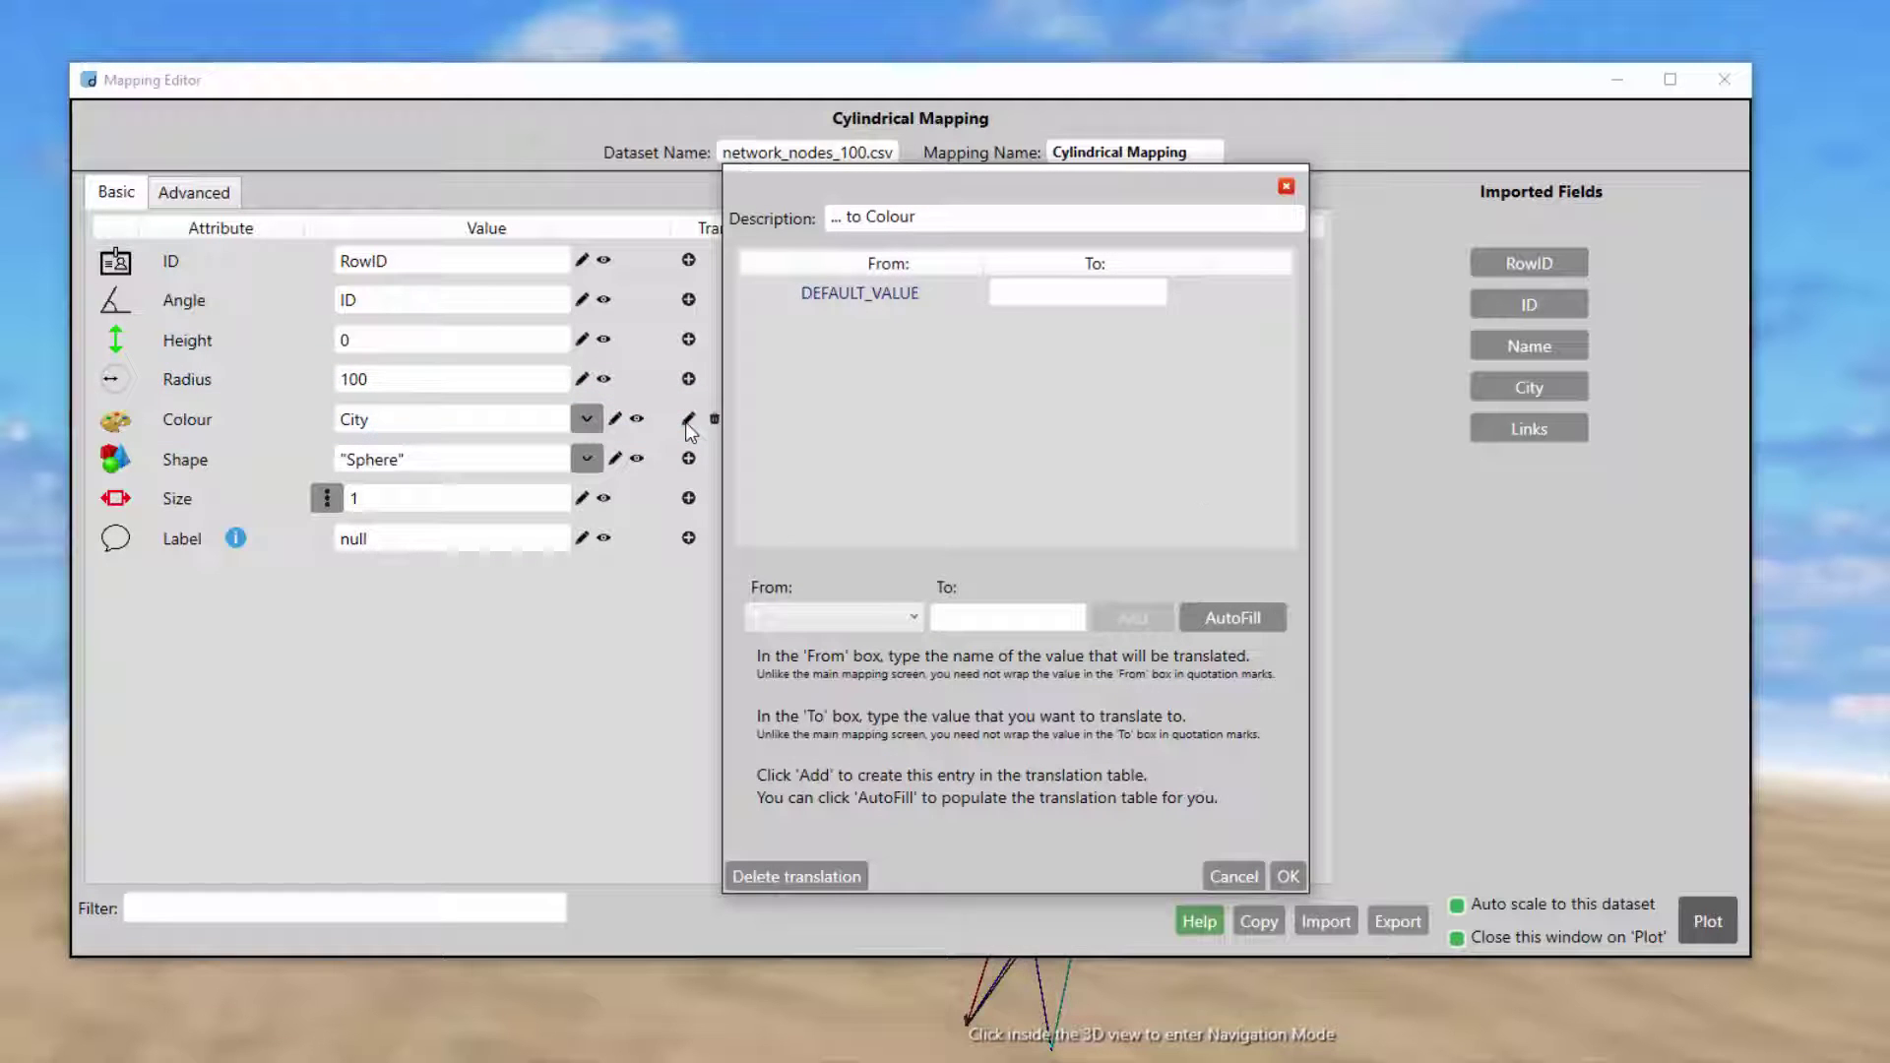
pyautogui.click(1233, 616)
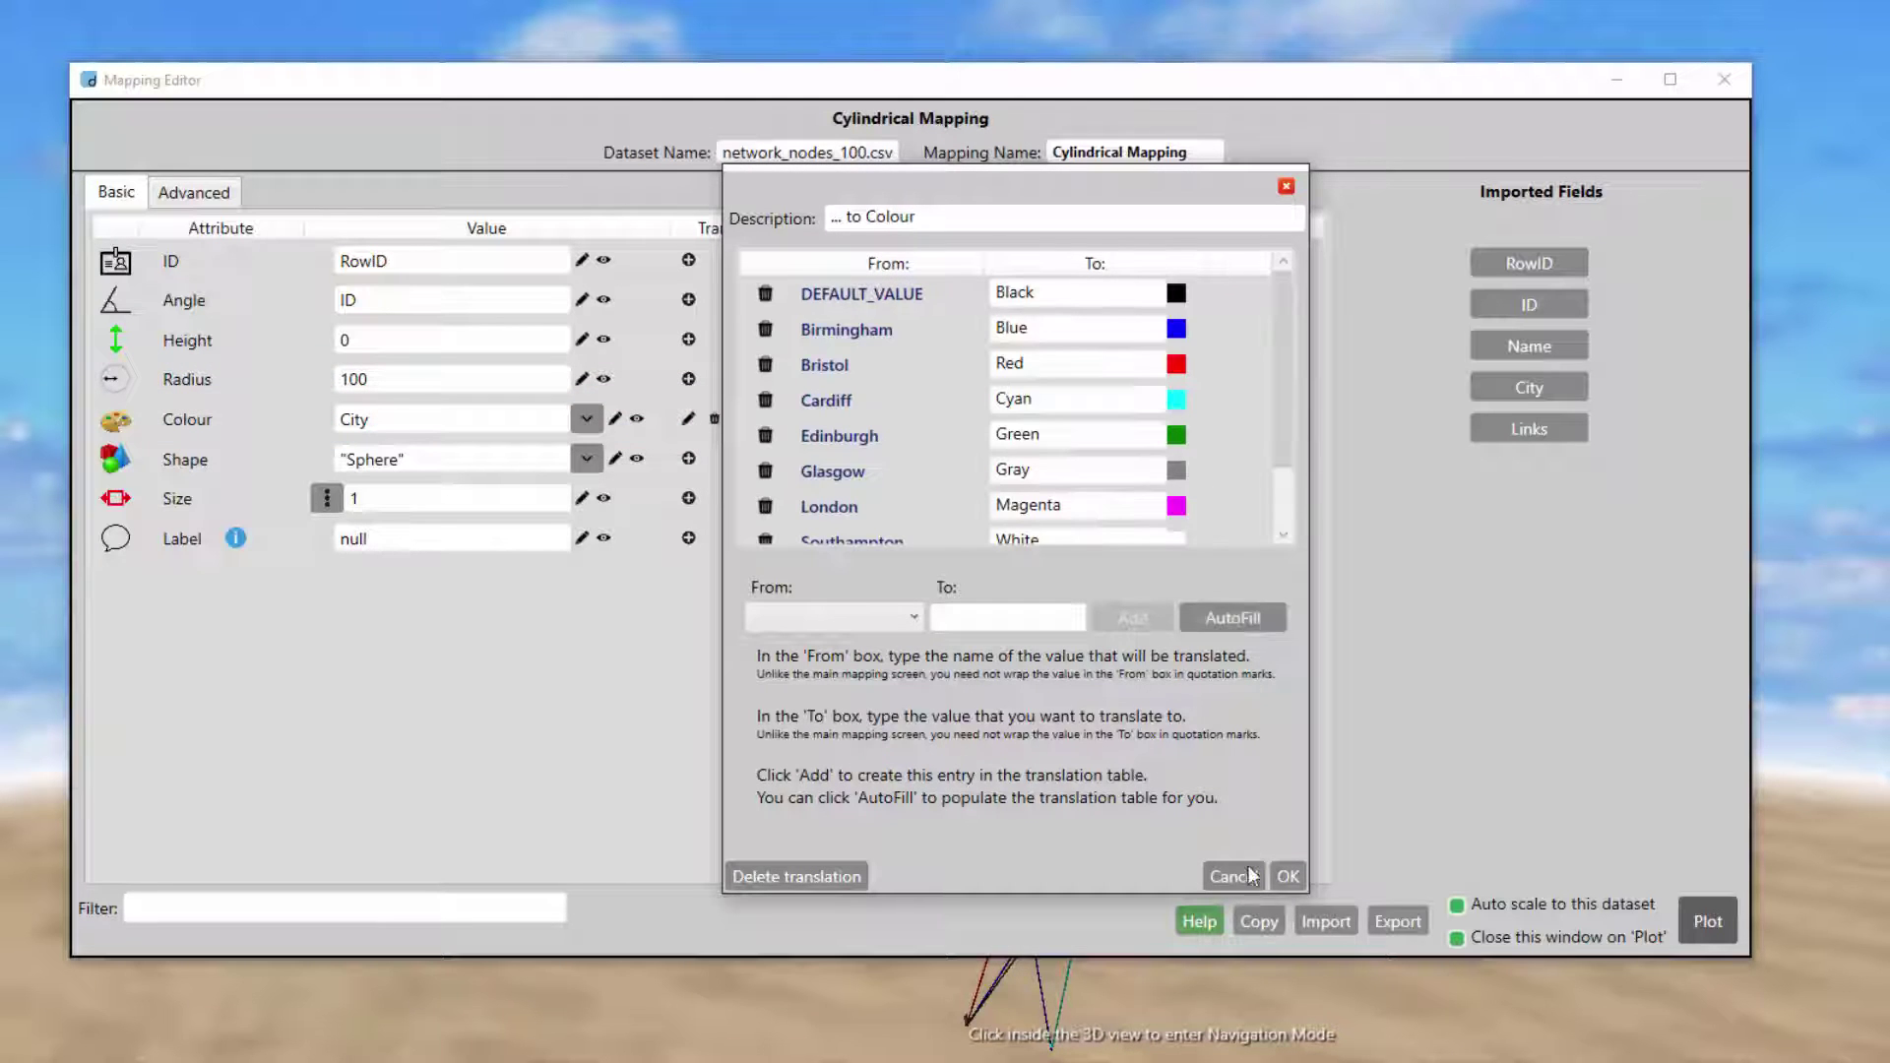
pyautogui.click(1288, 877)
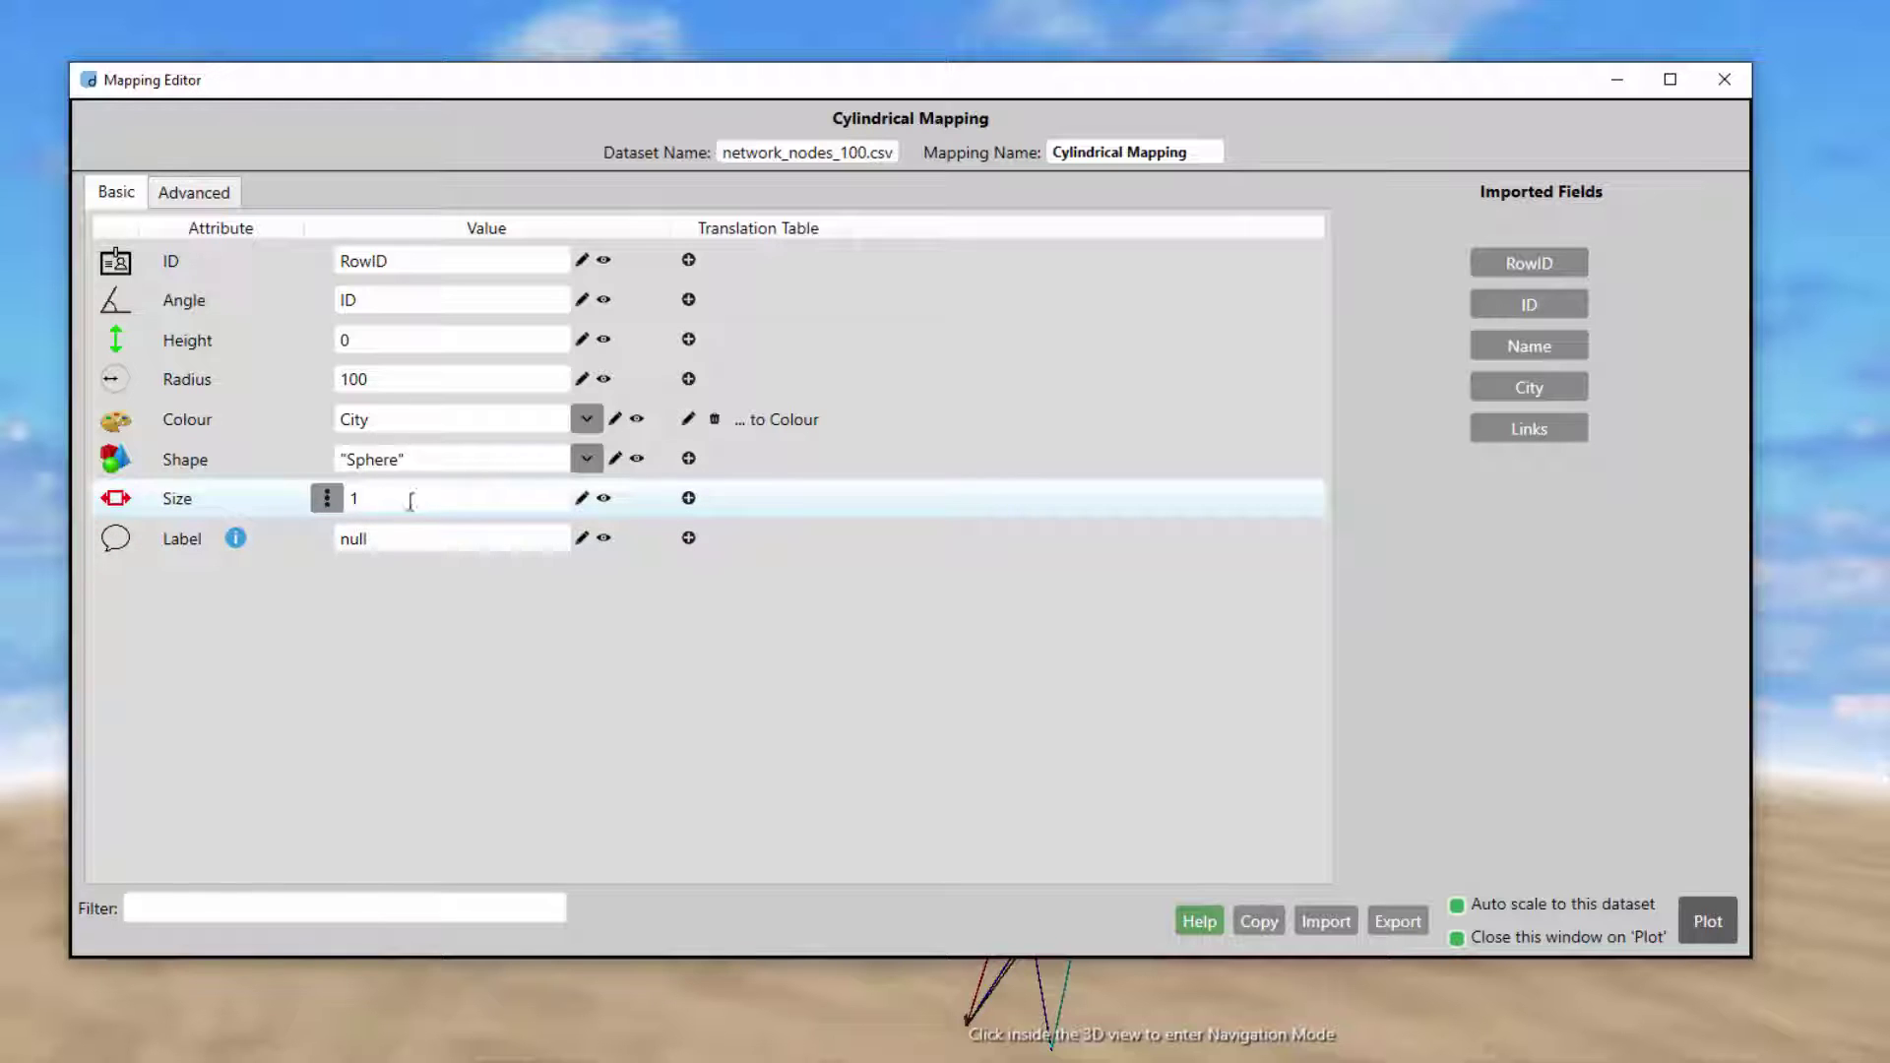
# - Set the cylindrical mapping's Size to the Links field, plot it and inspect the ring of nodes up close
pyautogui.doubleClick(354, 498)
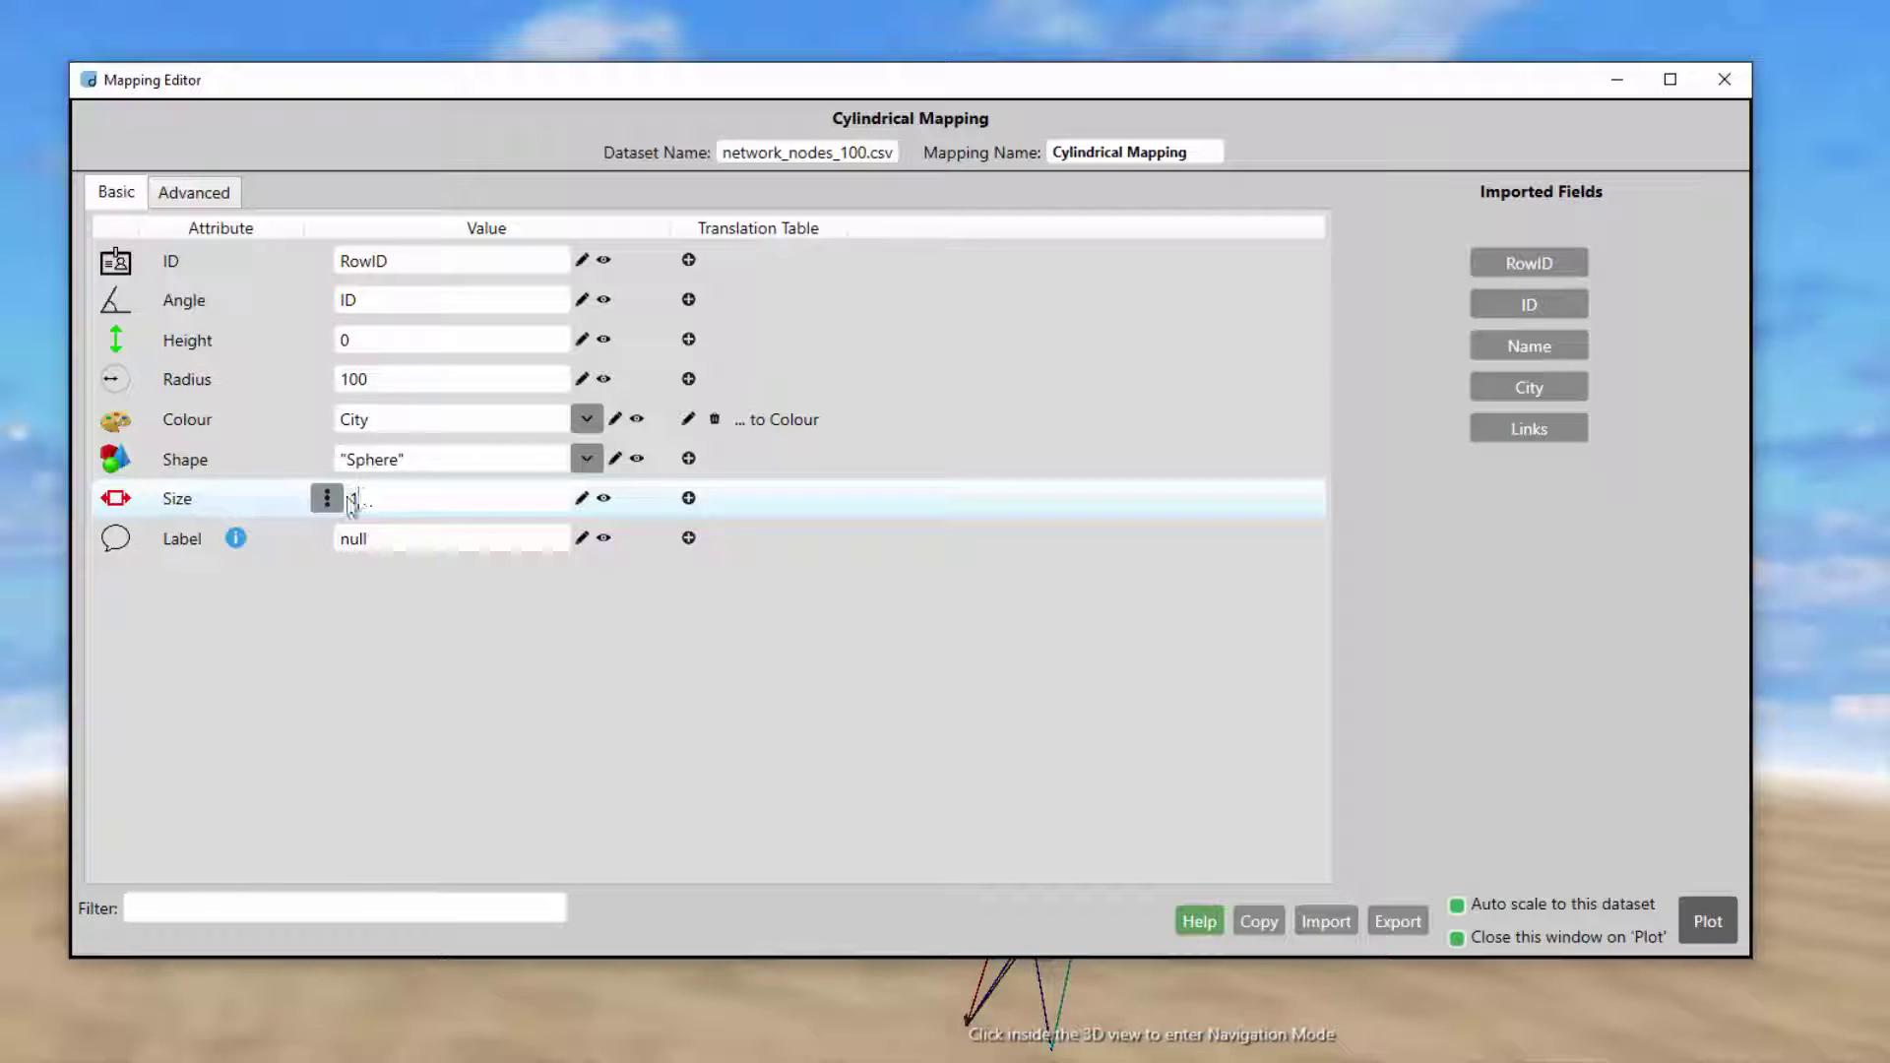
pyautogui.click(1539, 429)
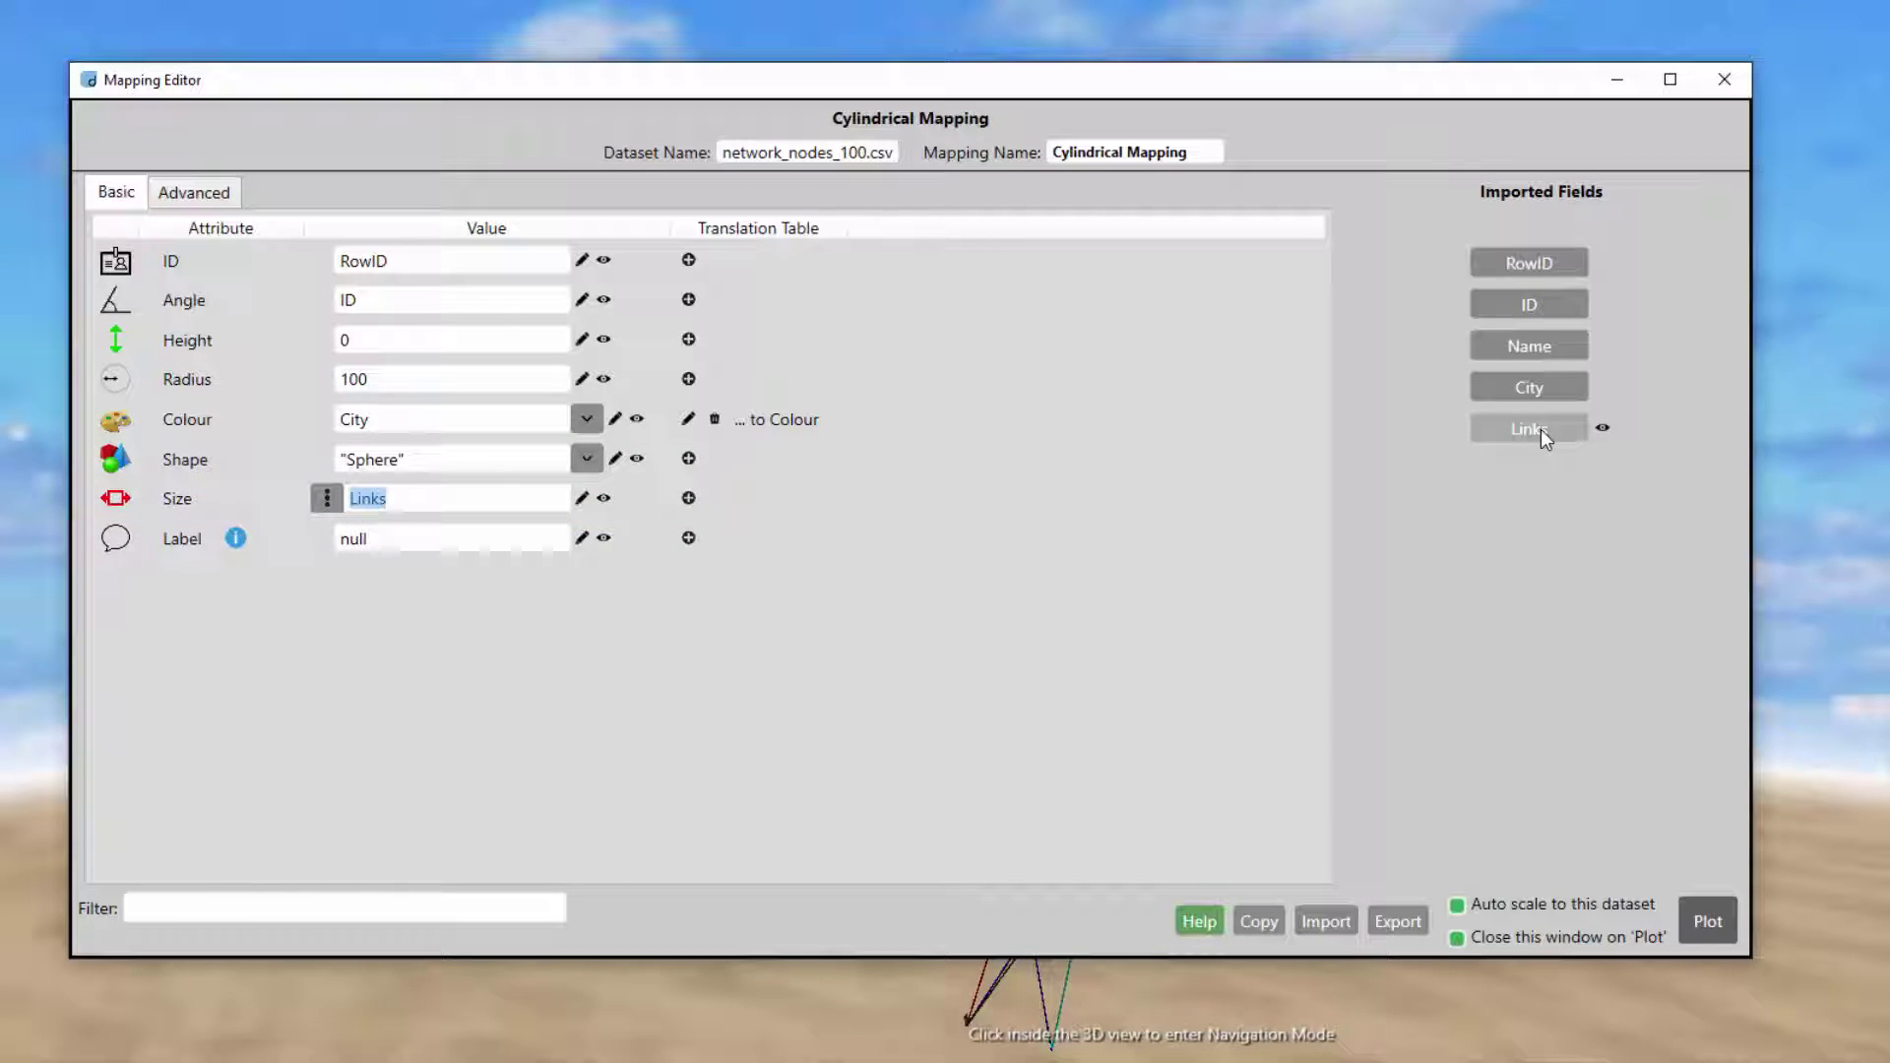
pyautogui.click(1695, 917)
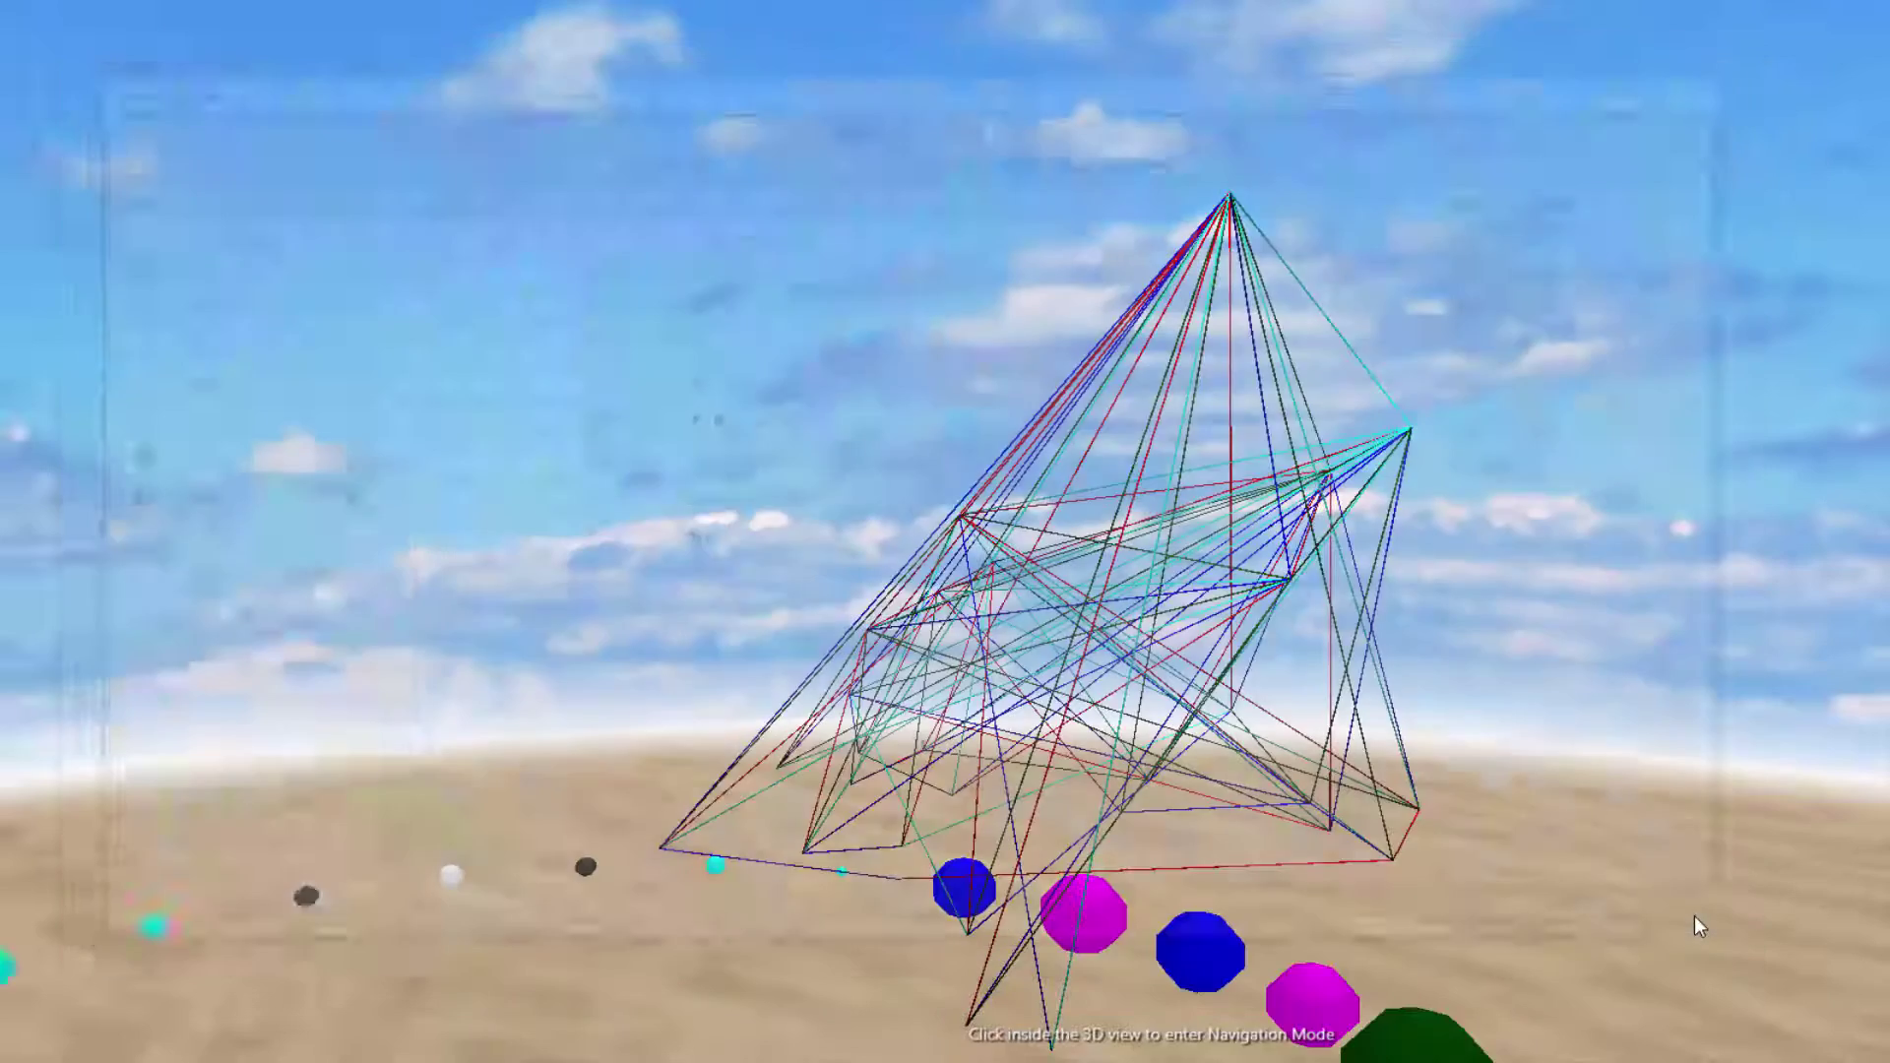
pyautogui.click(756, 656)
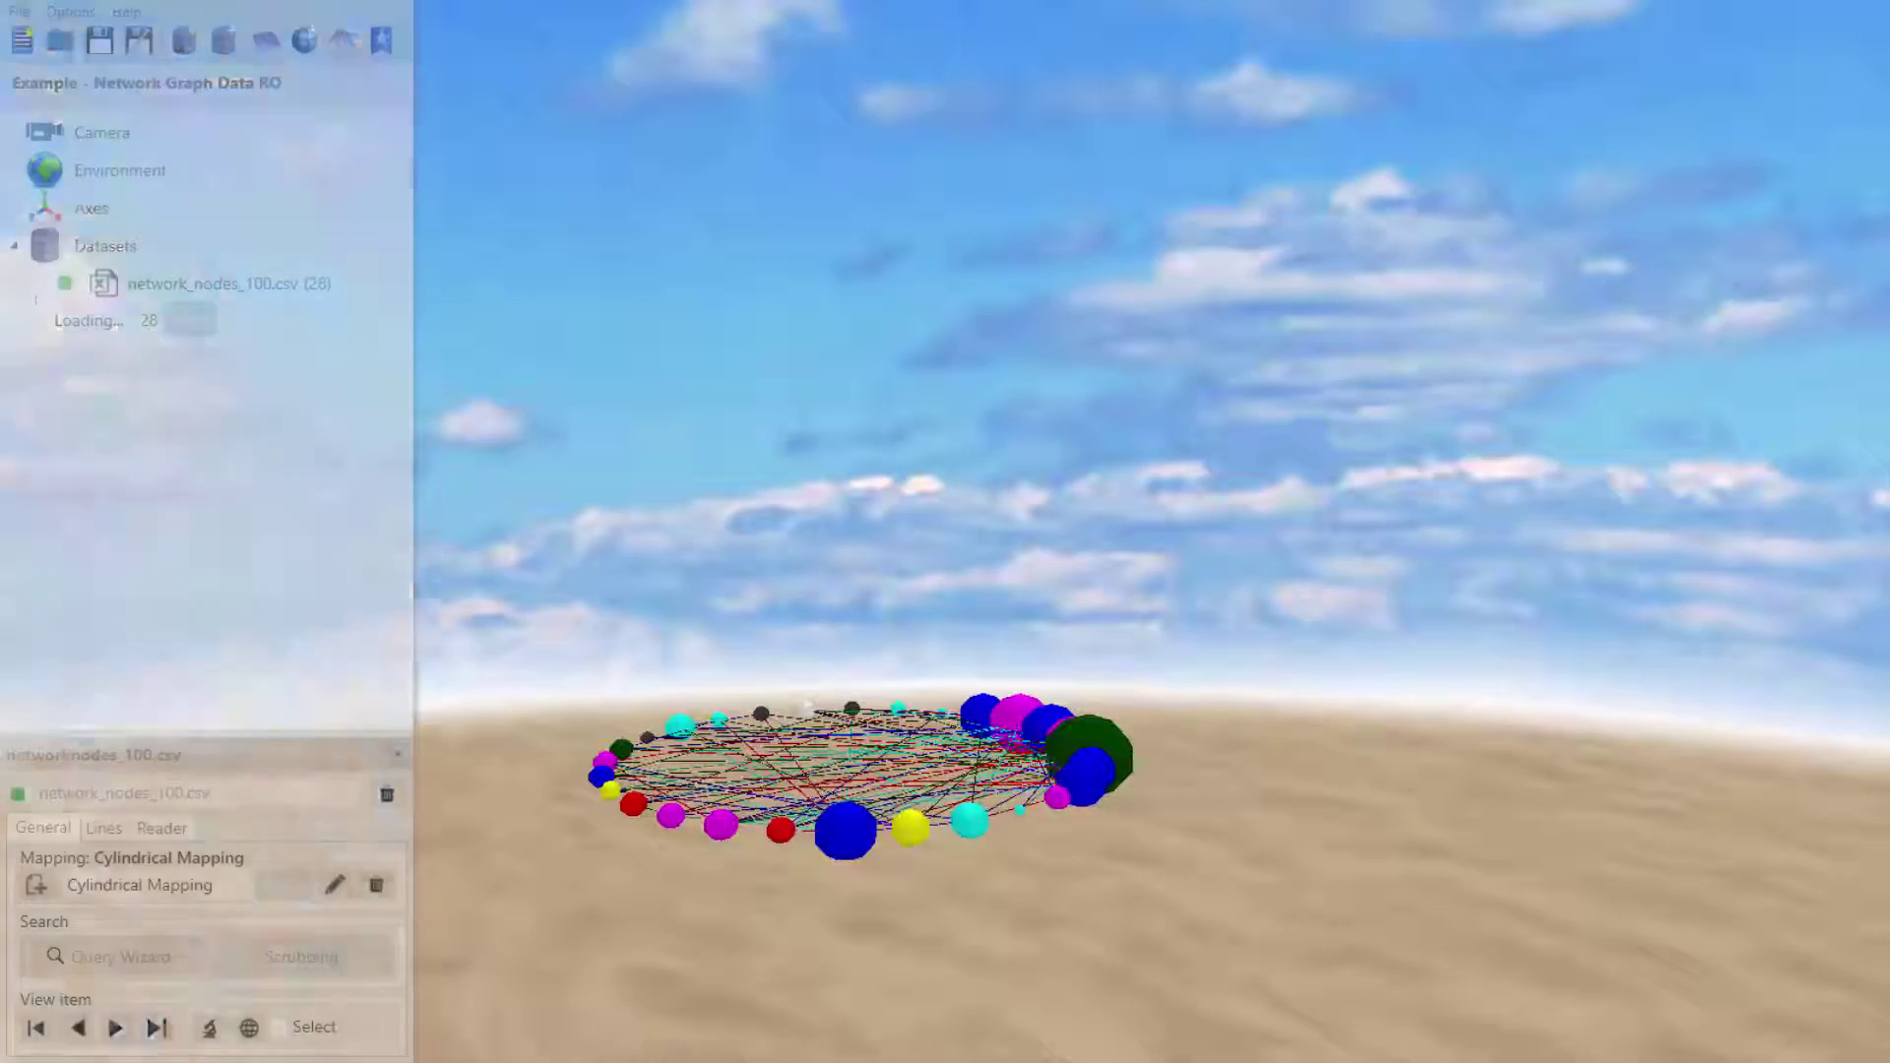
pyautogui.press('w')
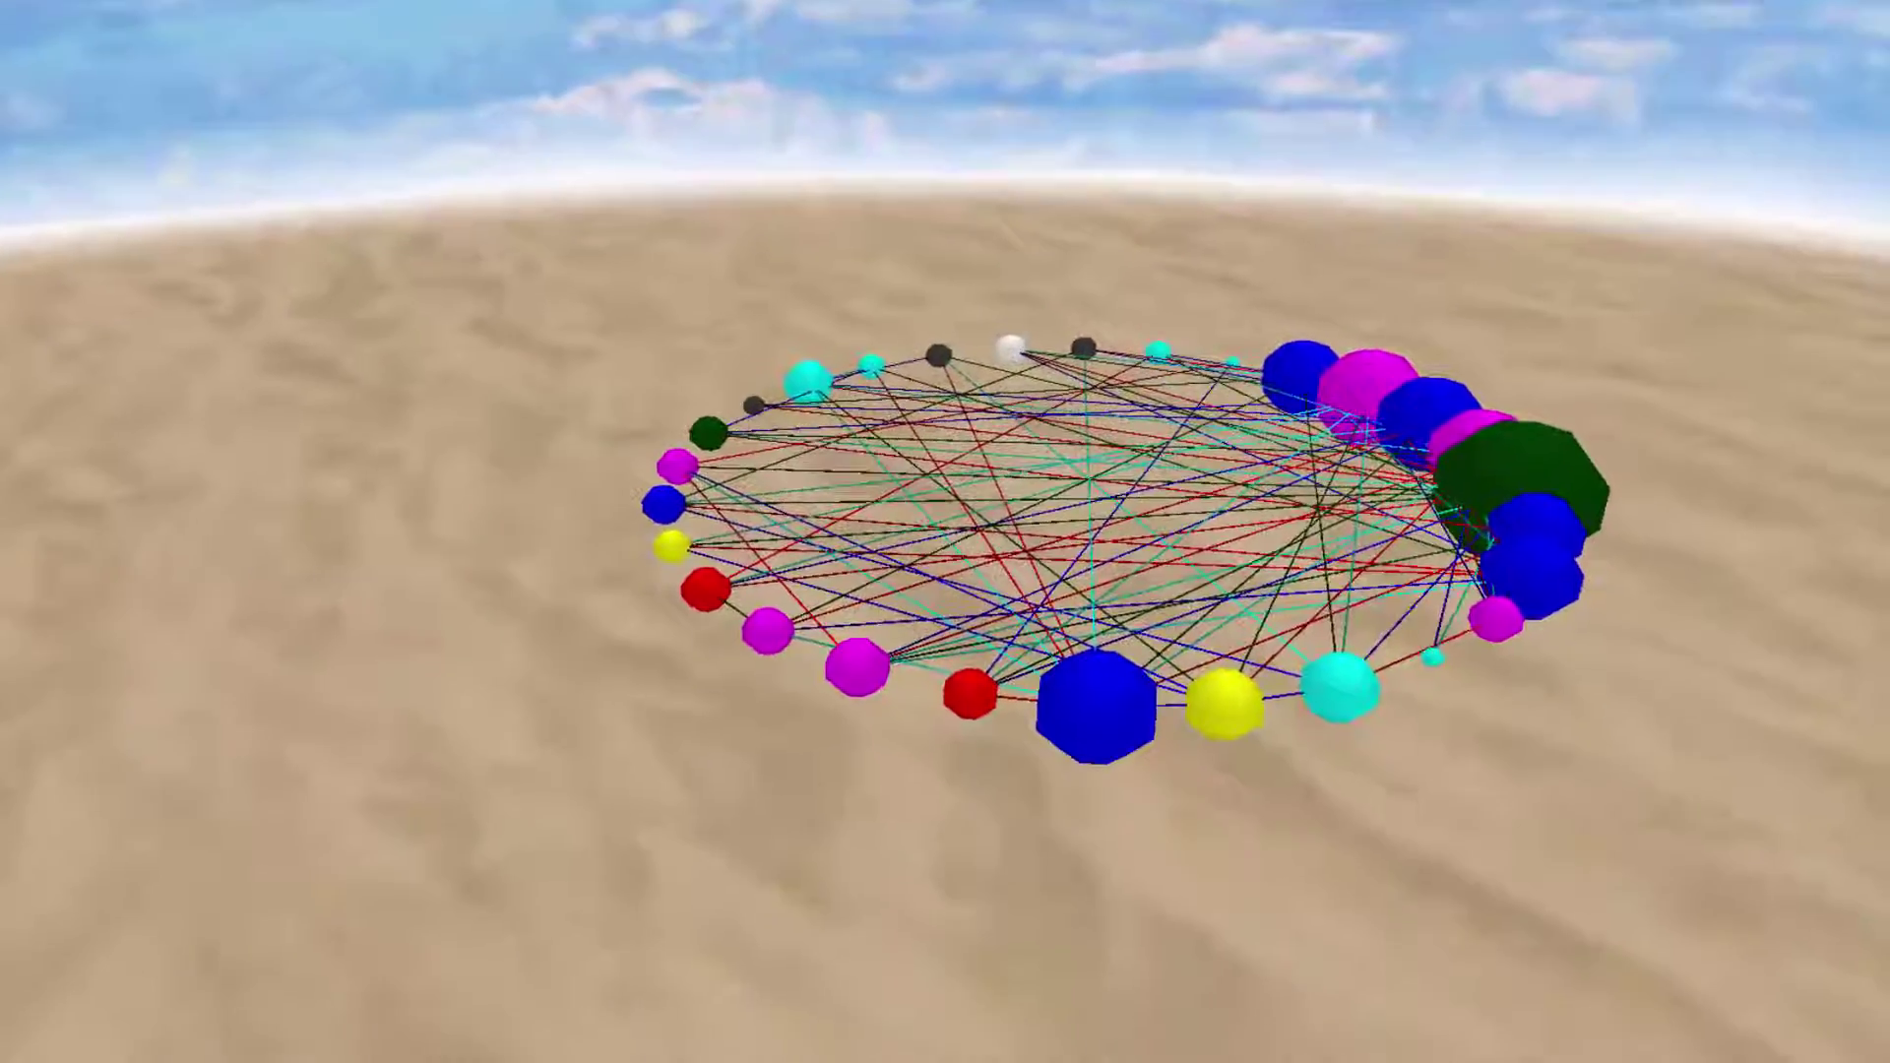
pyautogui.press('w')
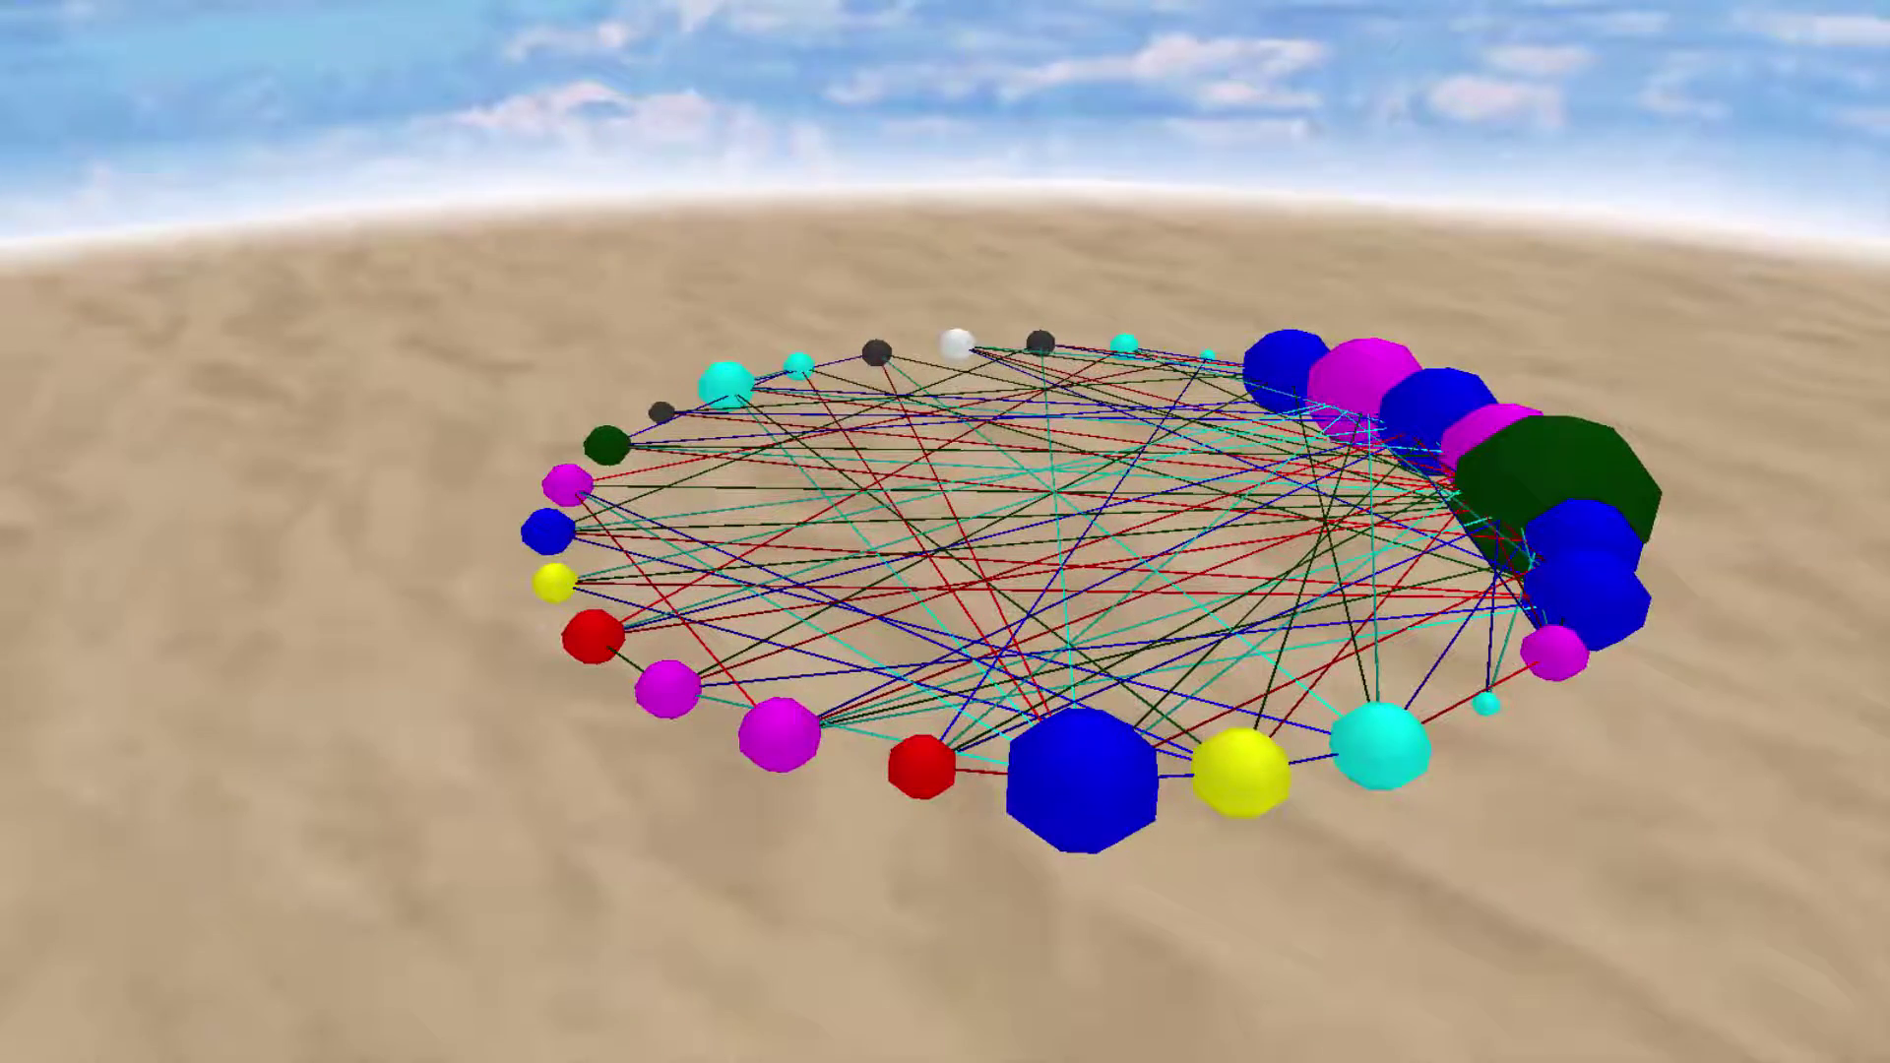
pyautogui.press('Escape')
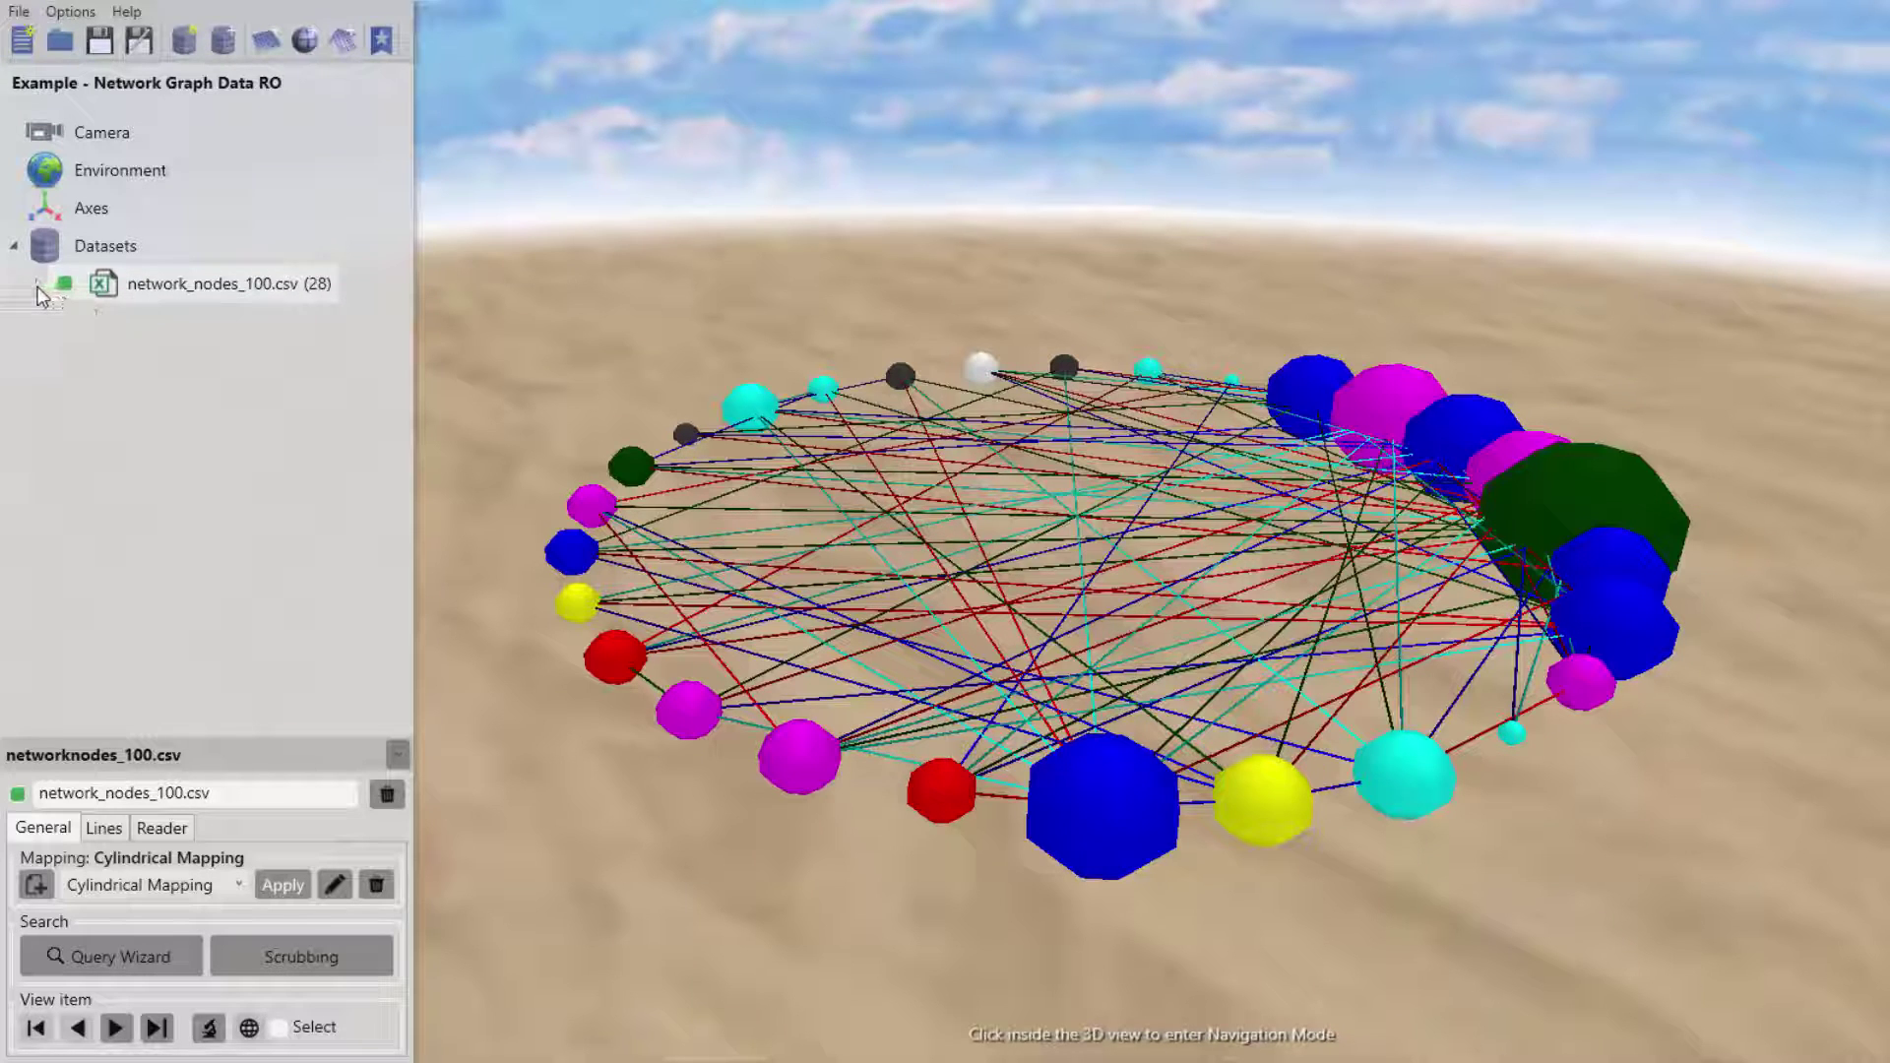
# - Reduce the node Size in the network_nodes_100.csv mapping to Links/3 and plot it again
pyautogui.doubleClick(111, 292)
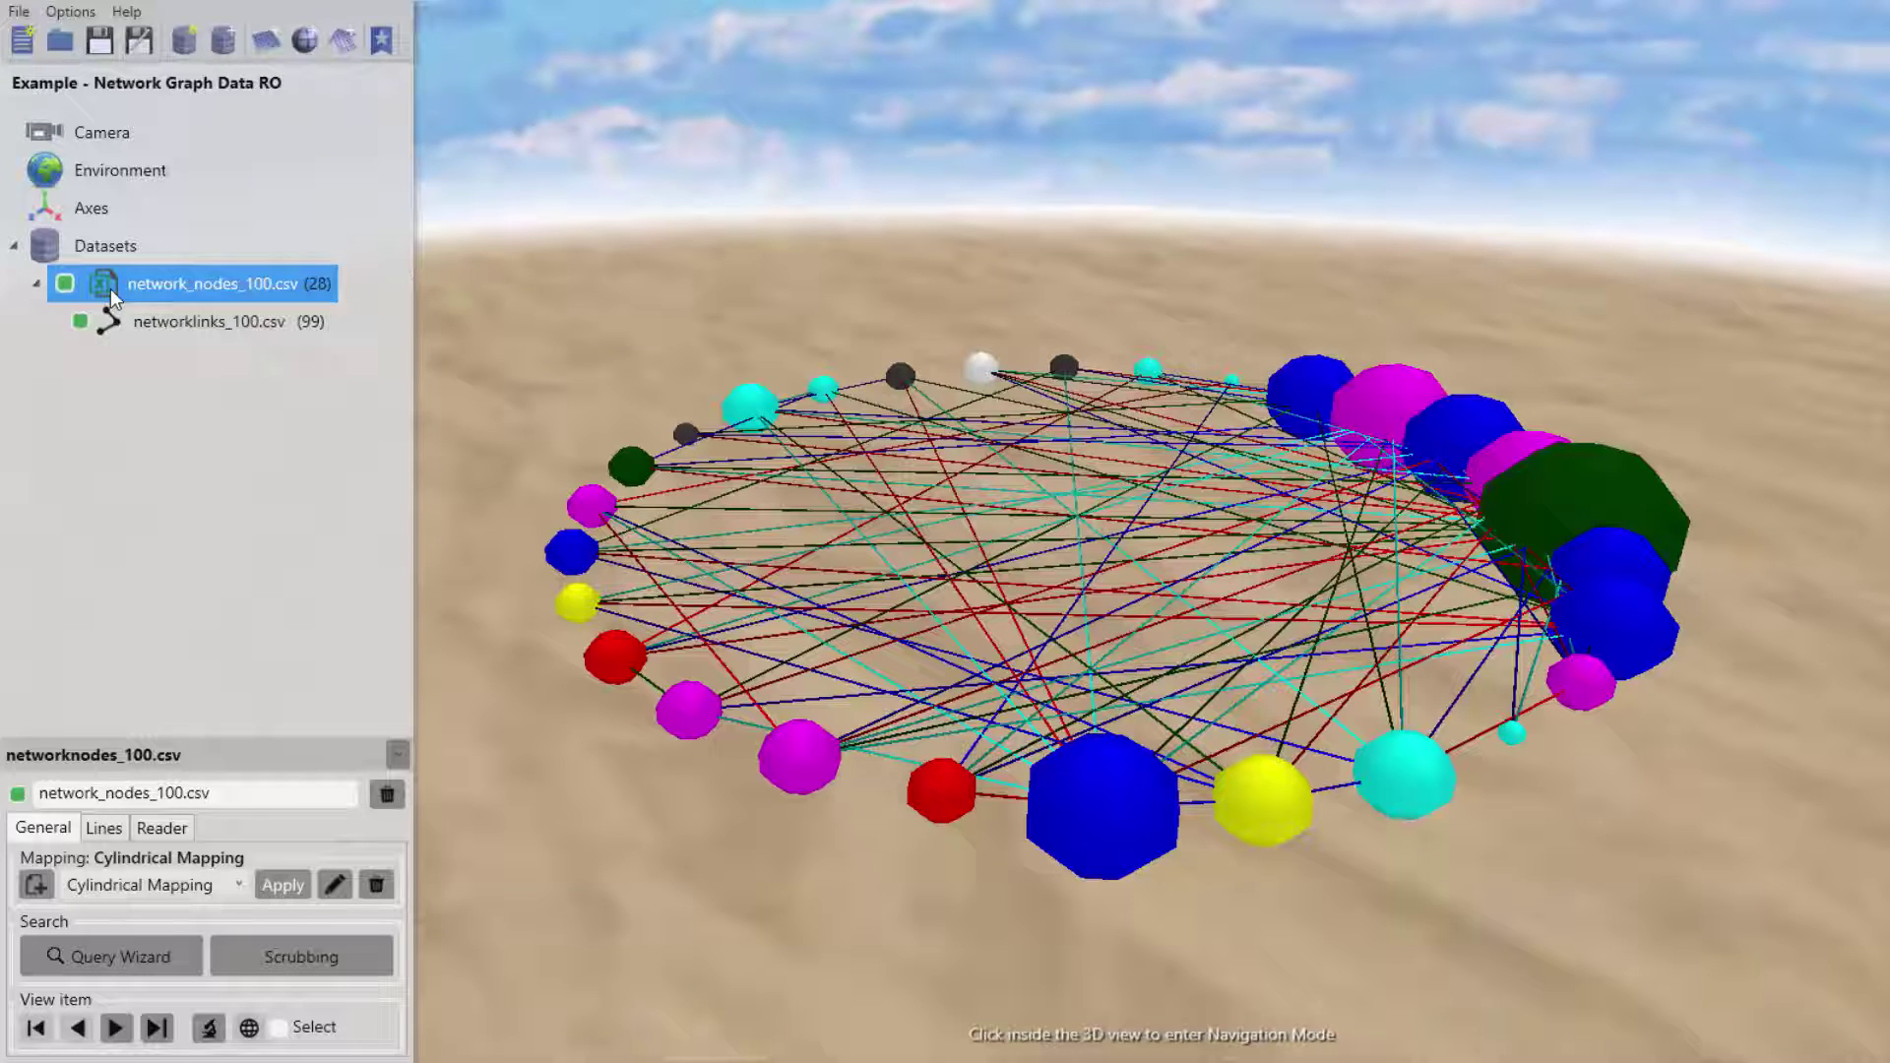
pyautogui.doubleClick(151, 286)
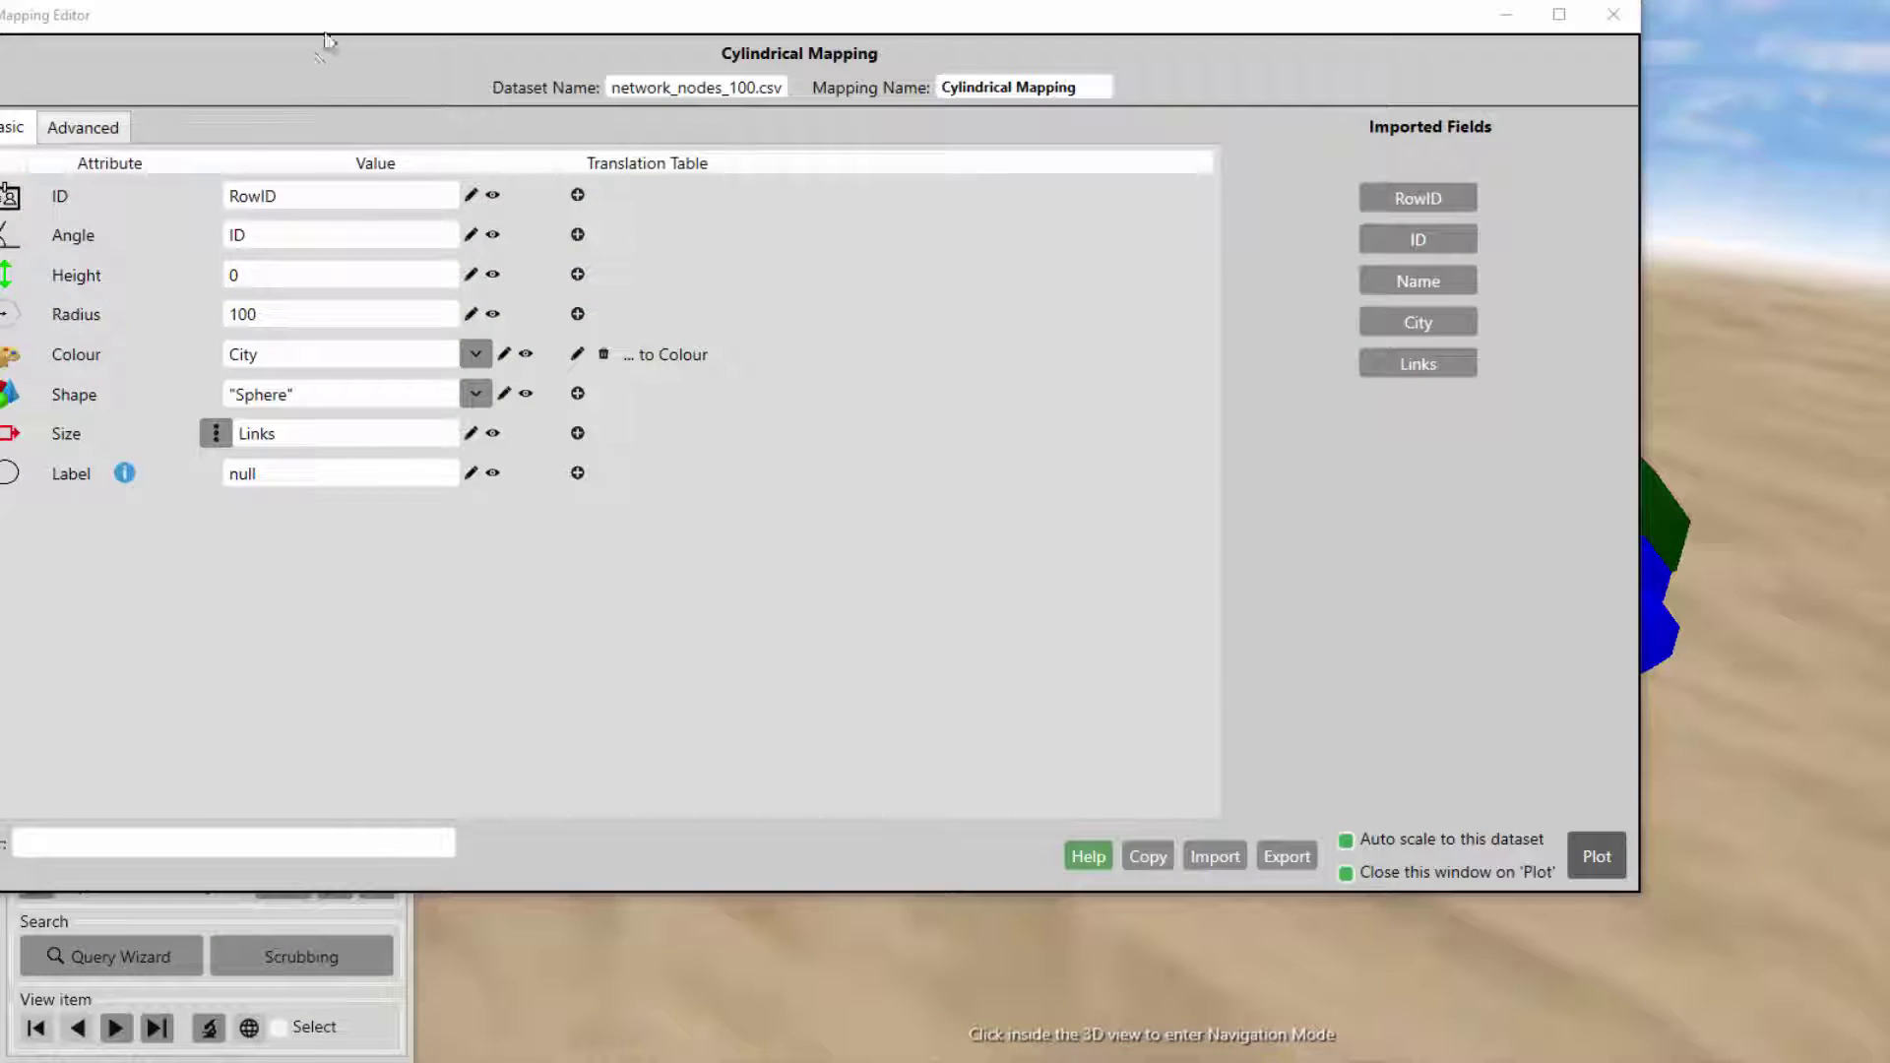
pyautogui.moveTo(329, 18); pyautogui.dragTo(468, 138)
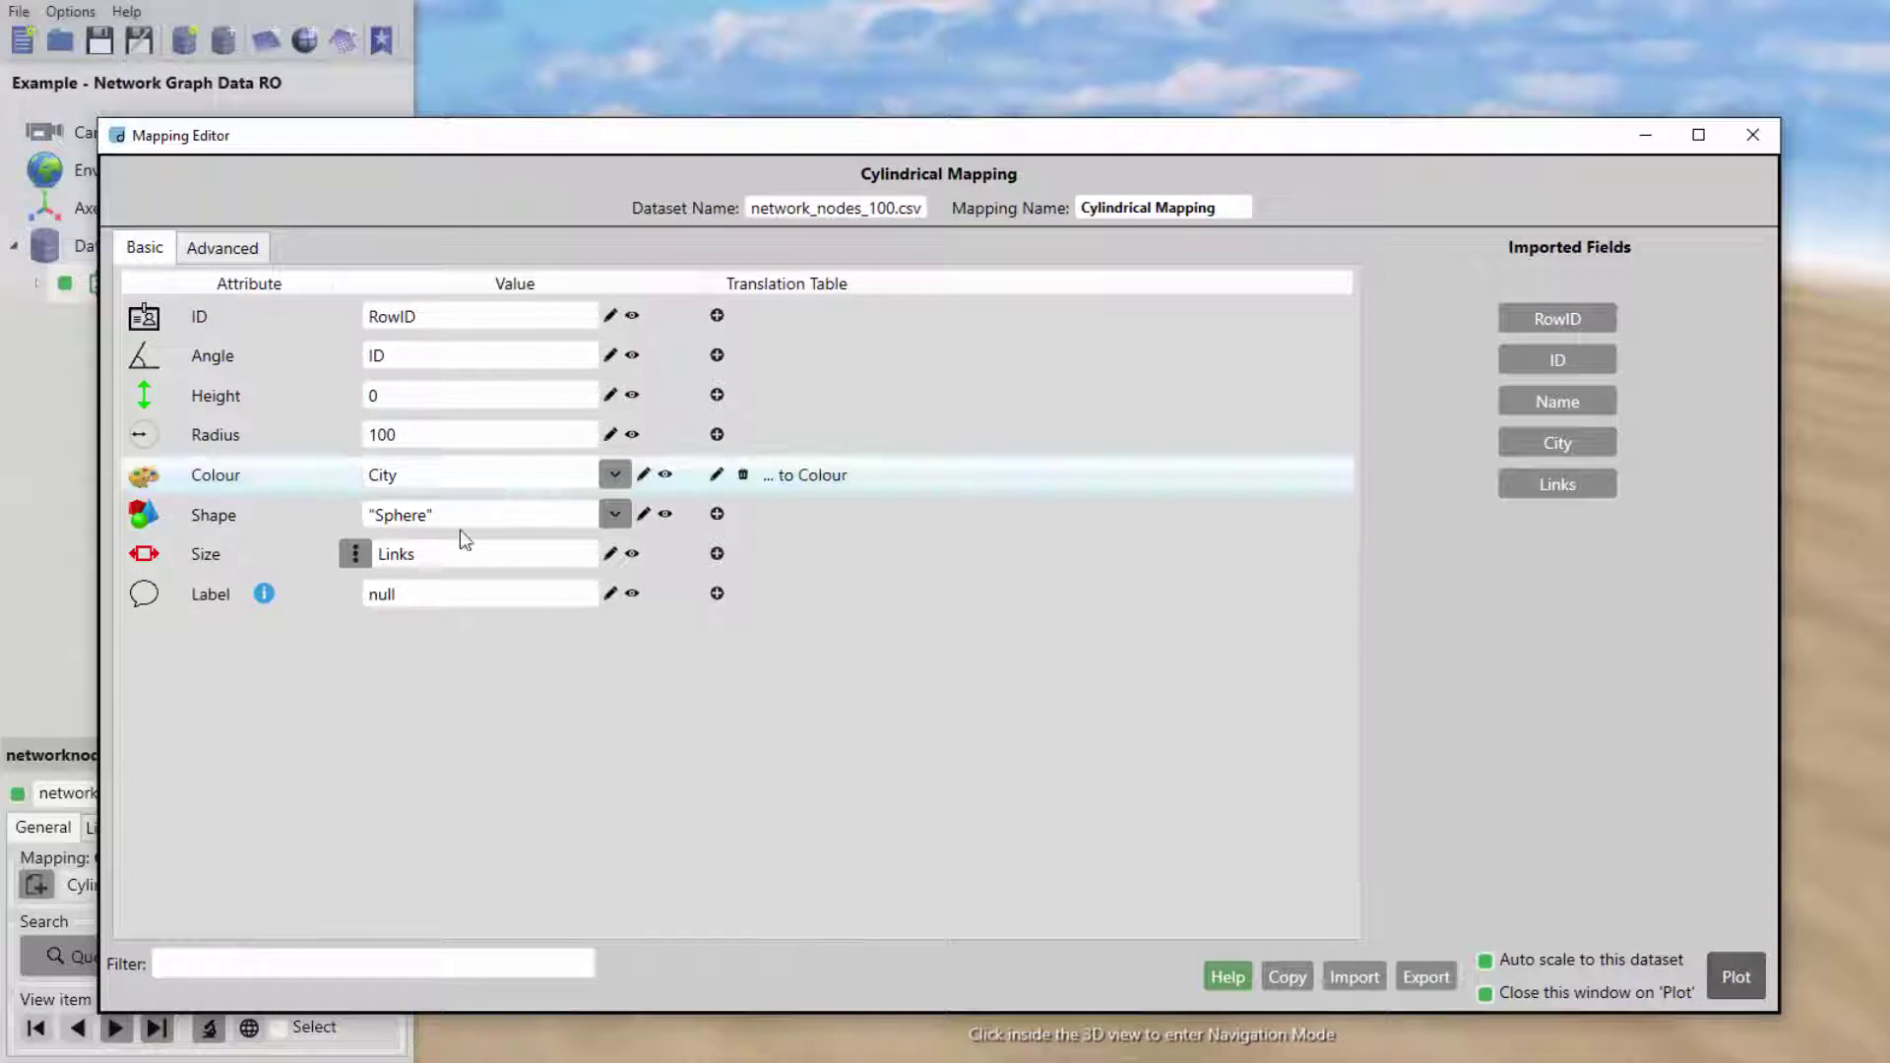
pyautogui.click(436, 561)
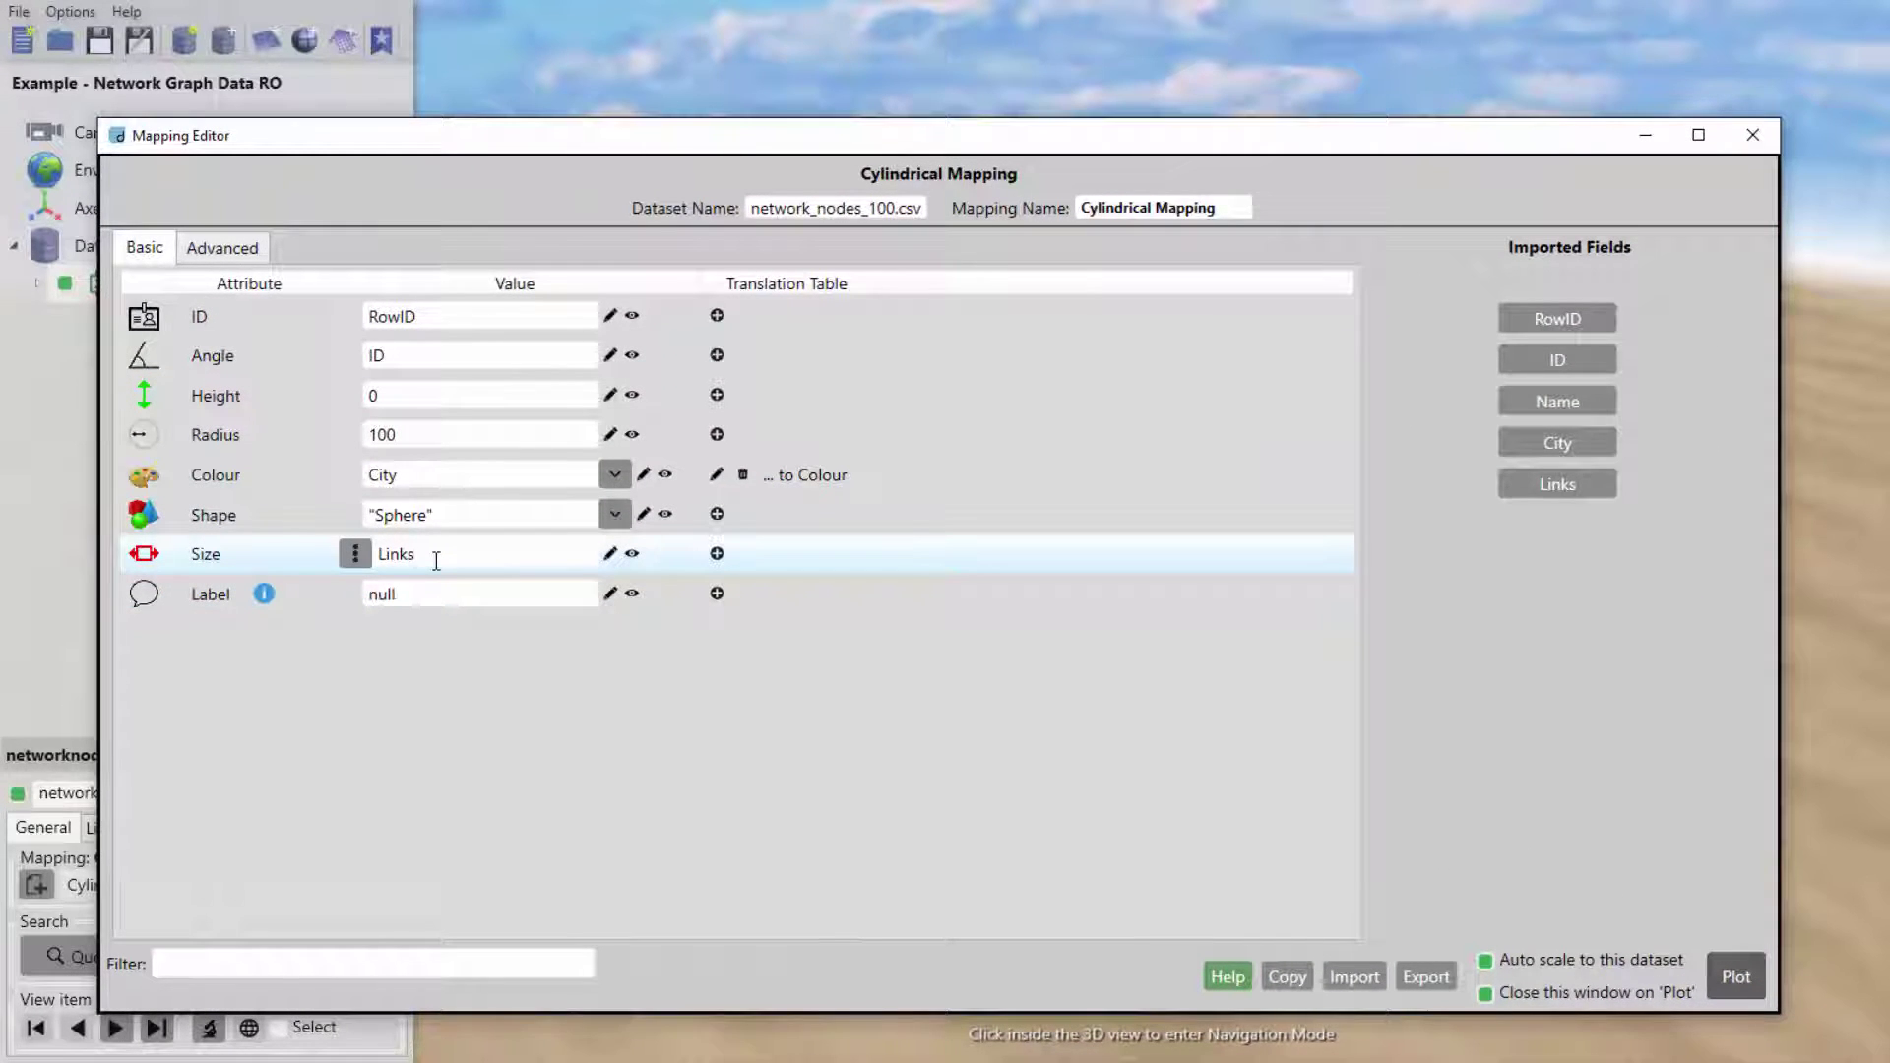
pyautogui.write('/3')
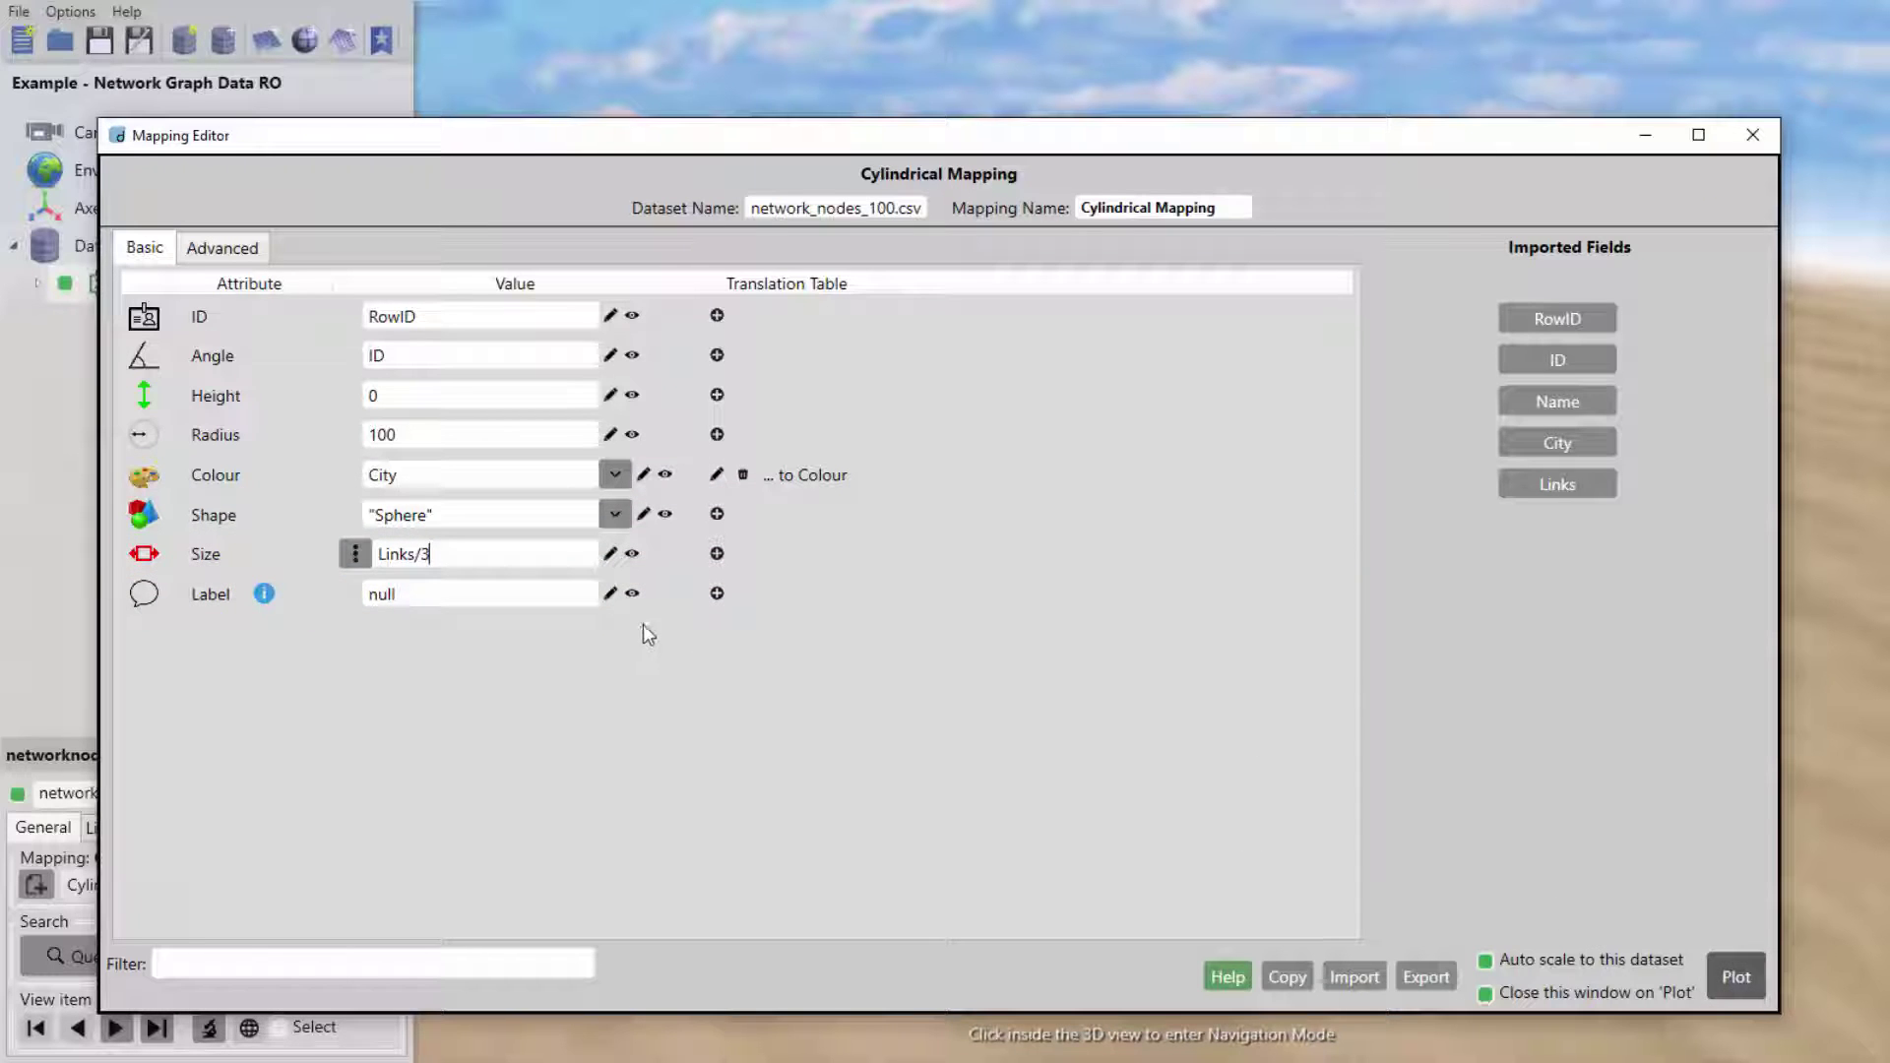
pyautogui.click(1730, 975)
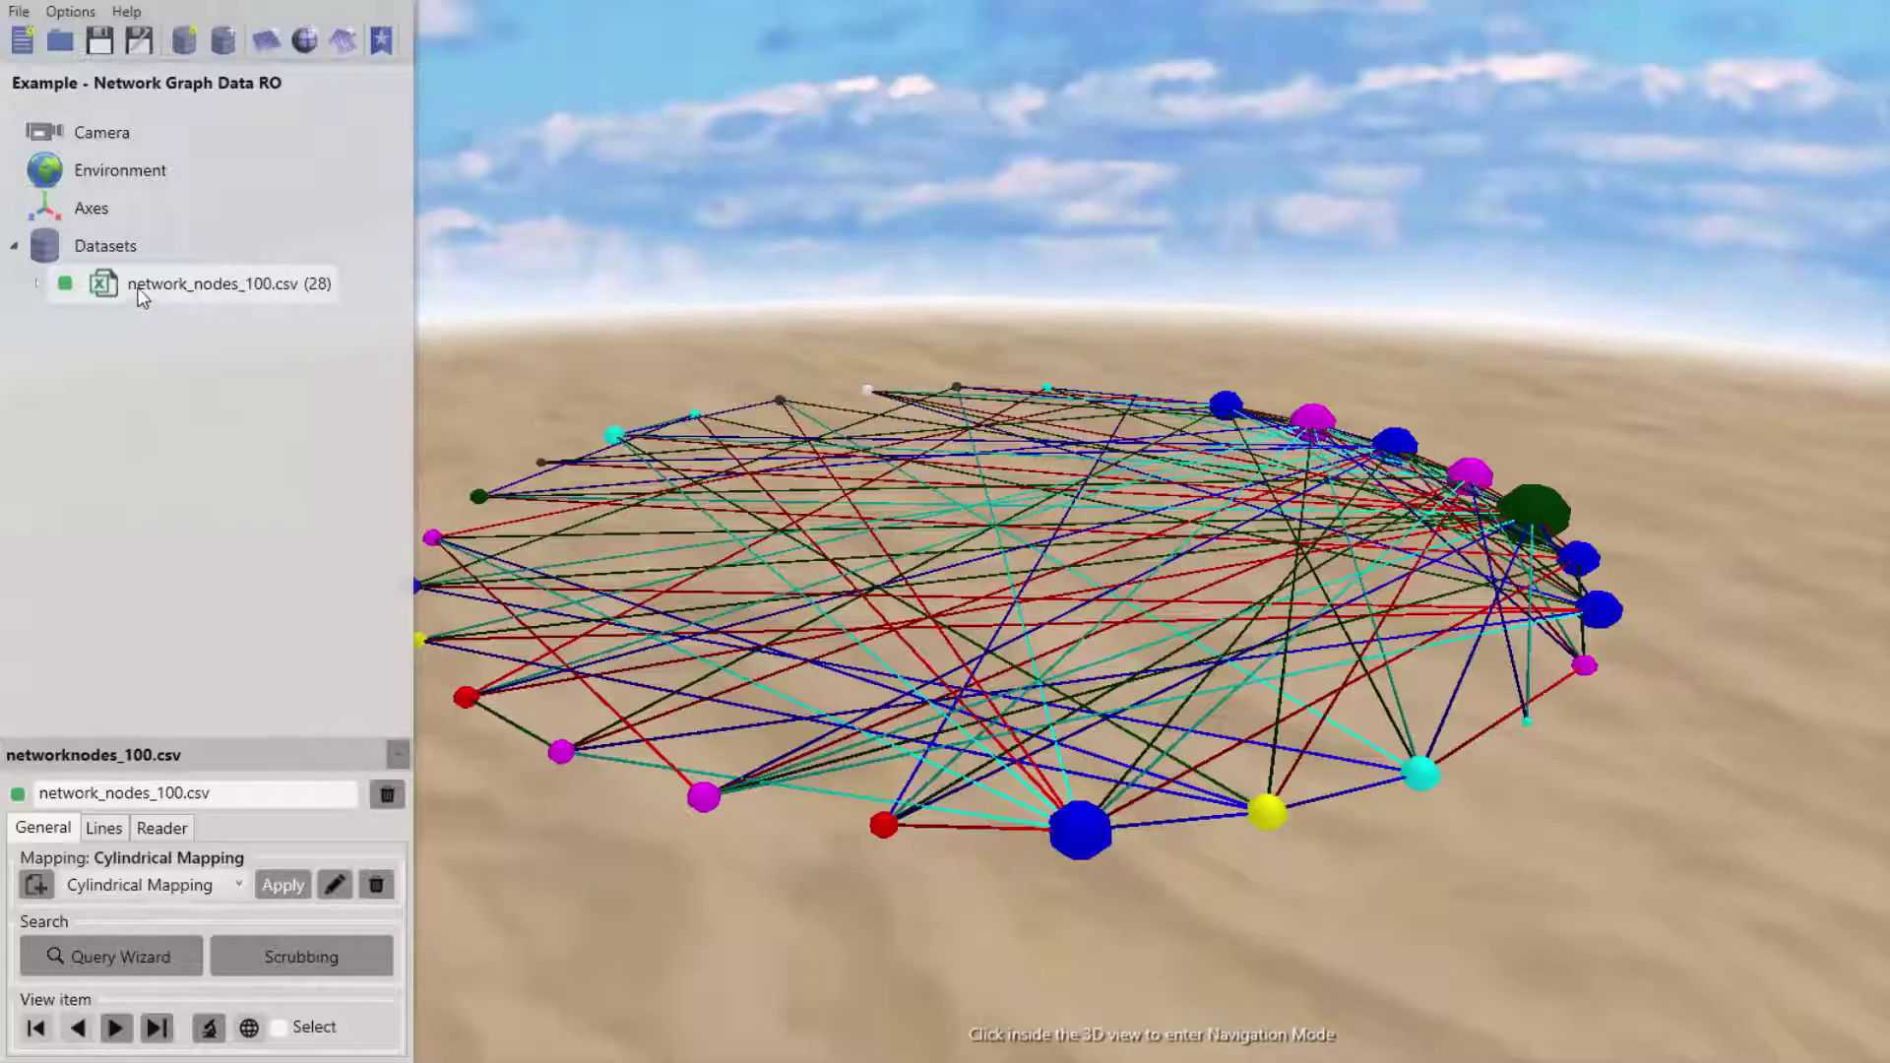
# - Change the cylindrical mapping's node Shape to "Woman", replot it and view the circular graph
pyautogui.doubleClick(139, 293)
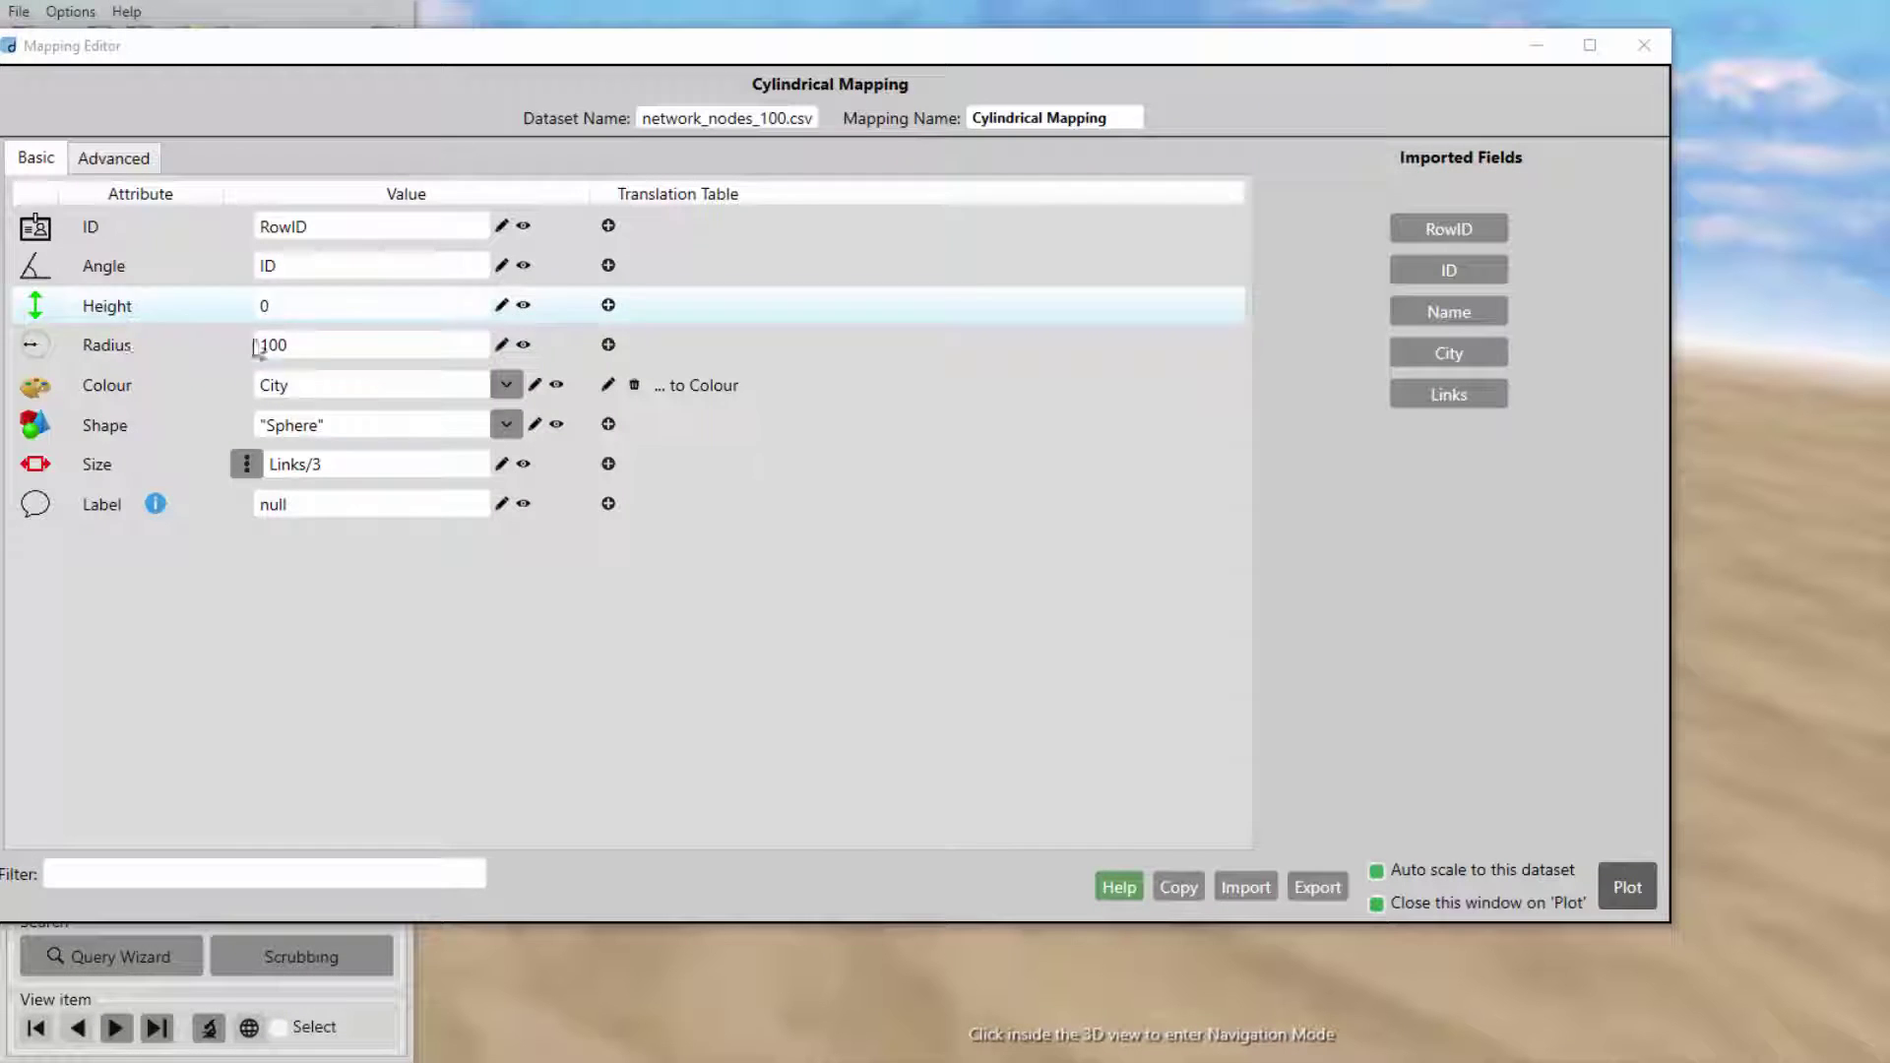
pyautogui.moveTo(281, 61); pyautogui.dragTo(318, 68)
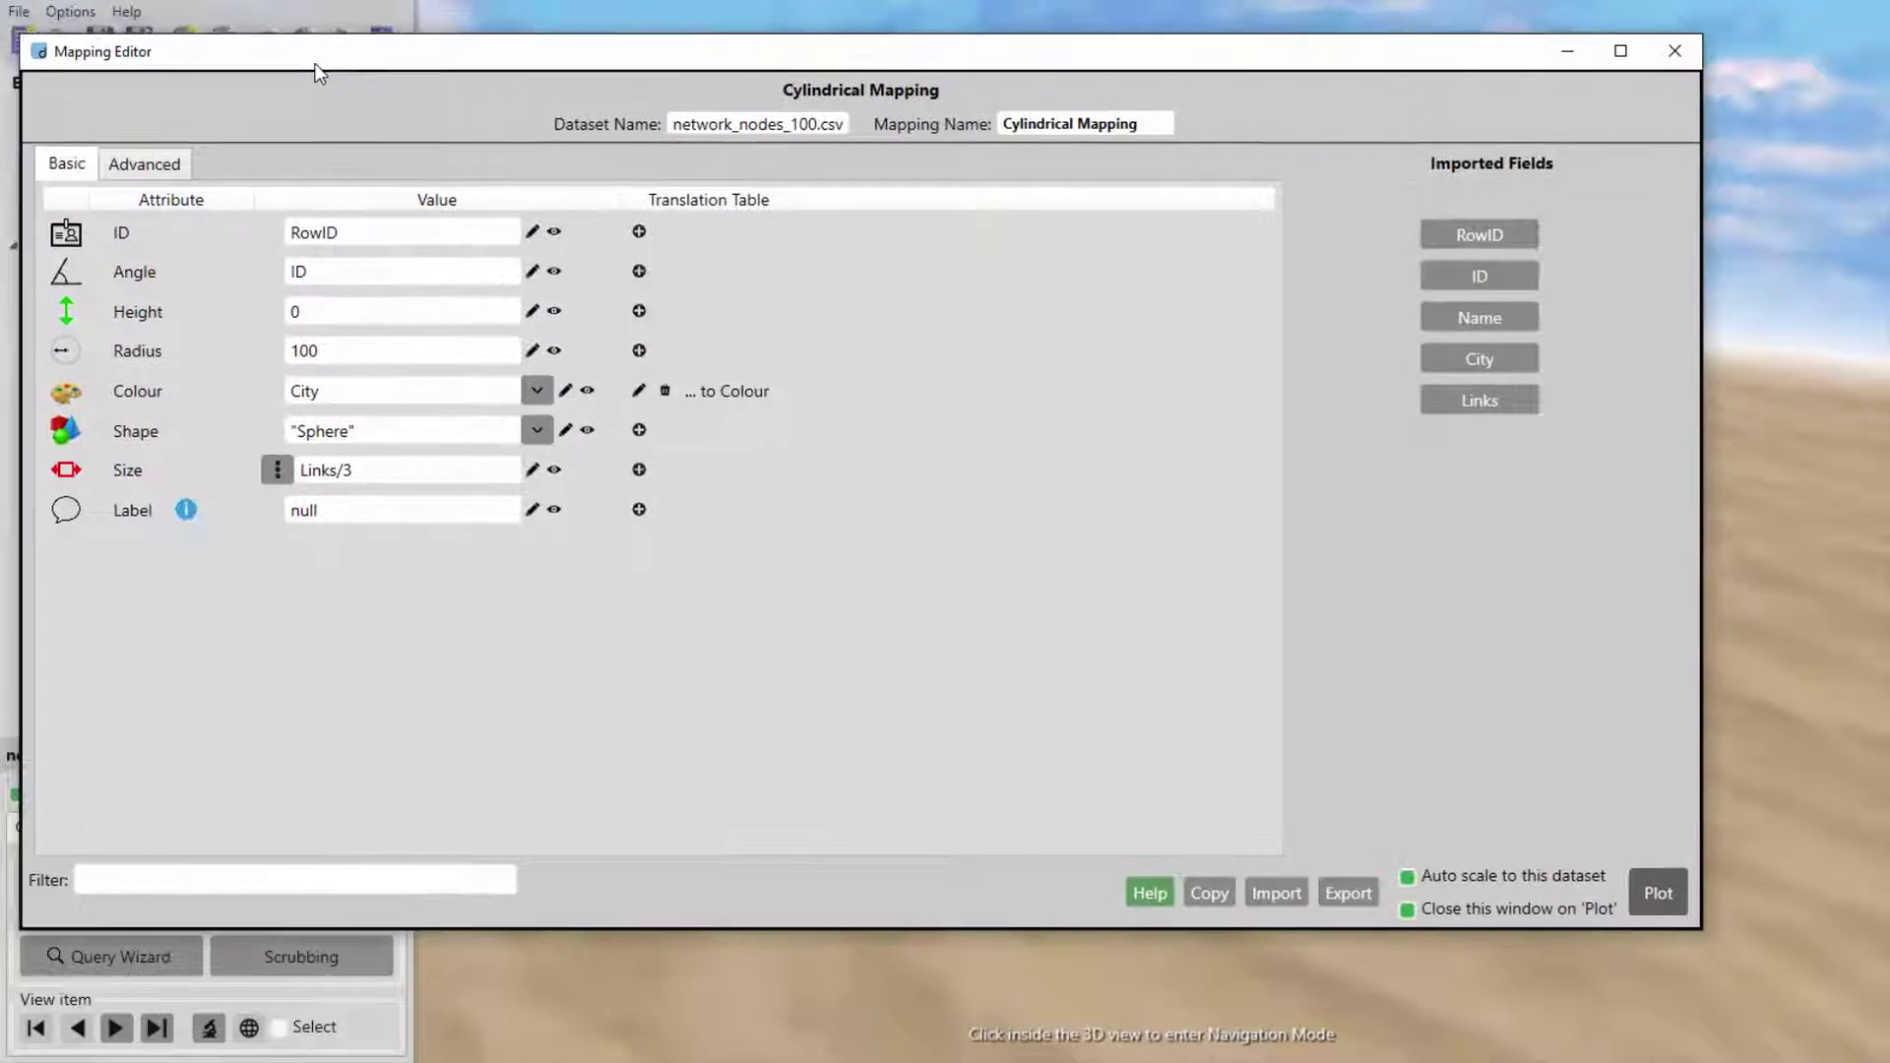
pyautogui.click(536, 434)
pyautogui.moveTo(516, 482); pyautogui.dragTo(508, 823)
pyautogui.click(414, 836)
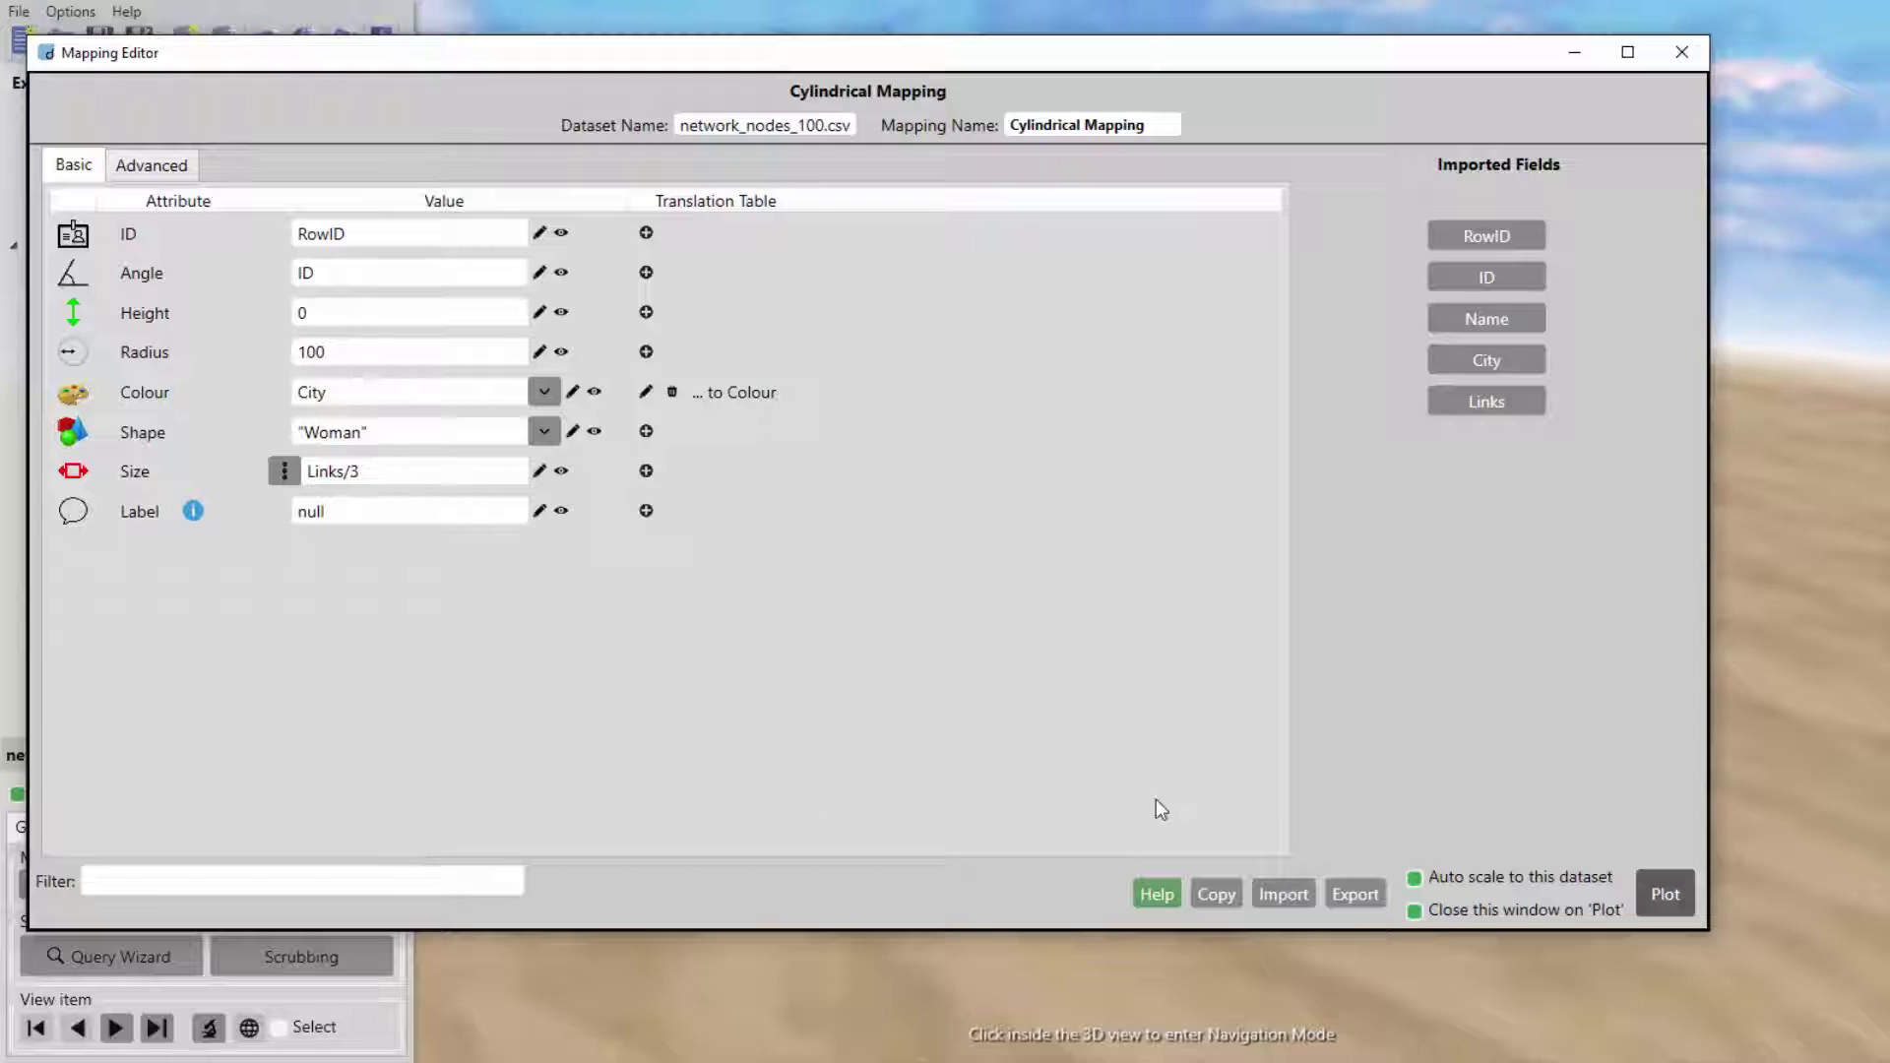
pyautogui.click(1661, 893)
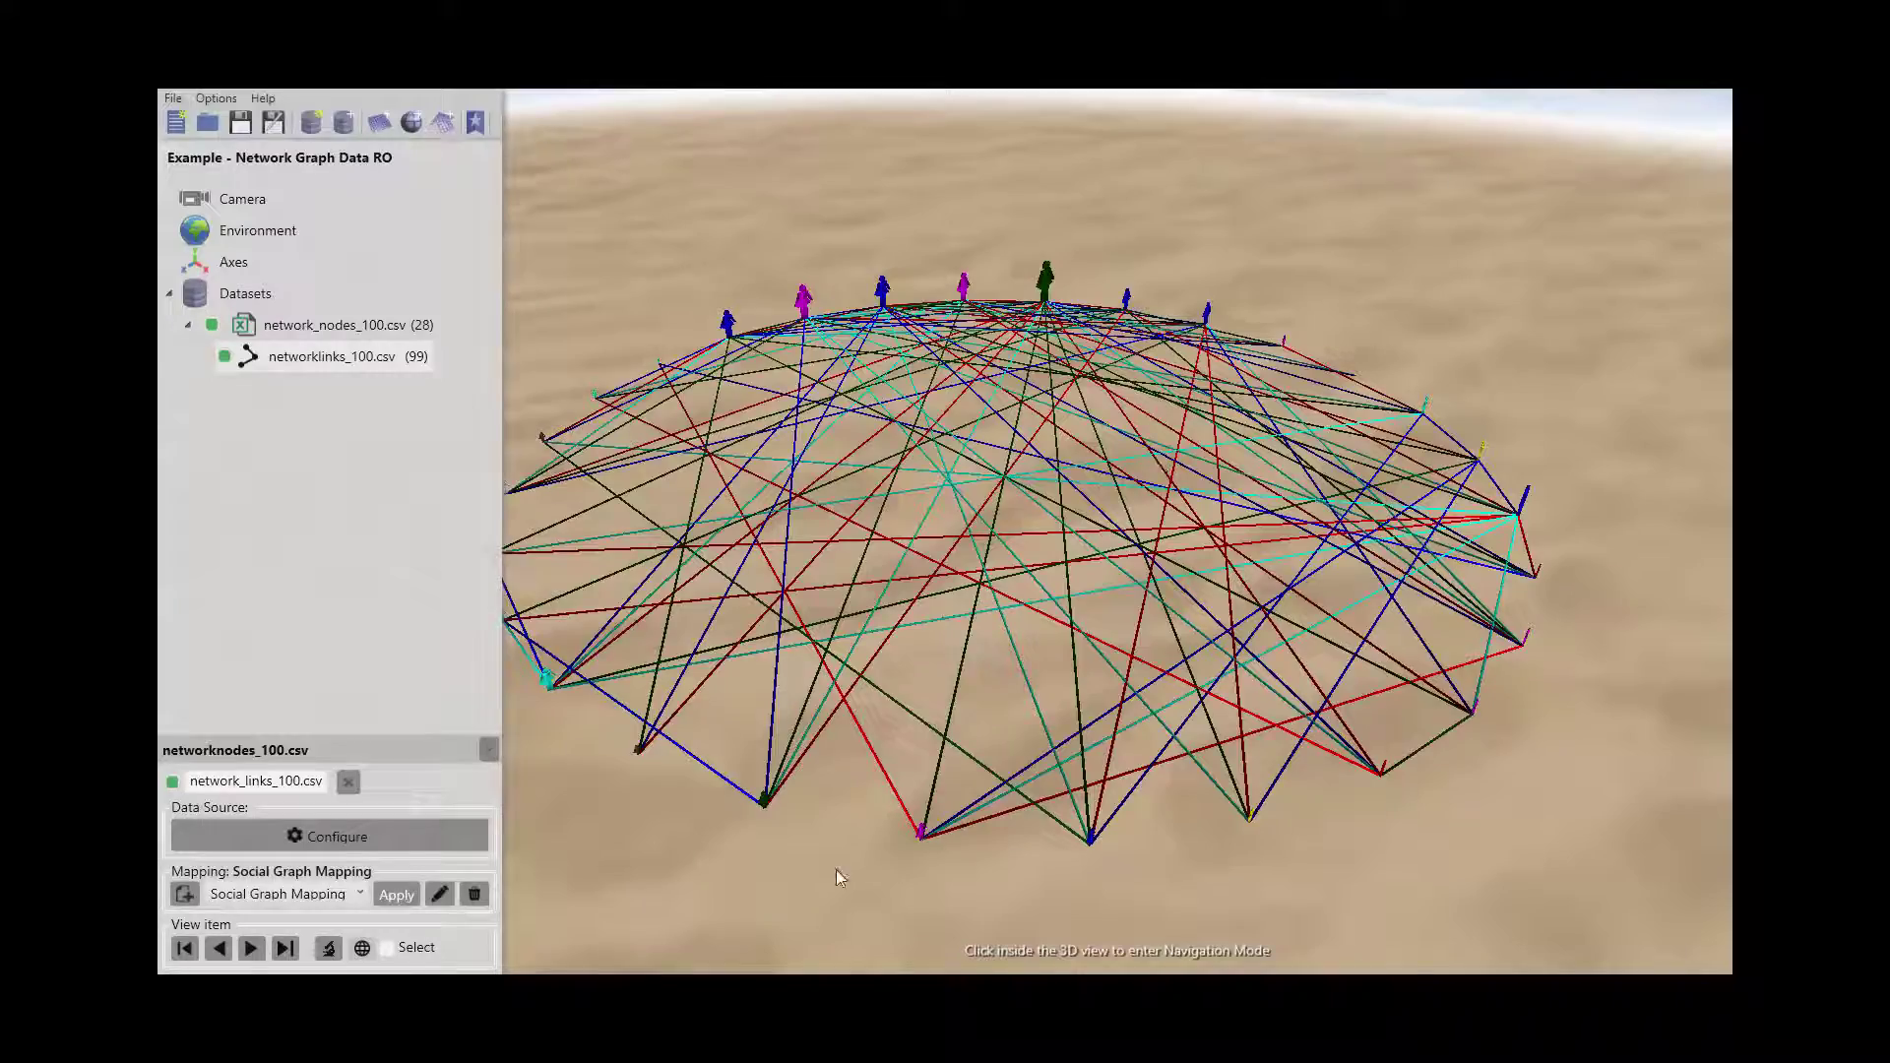
pyautogui.click(859, 831)
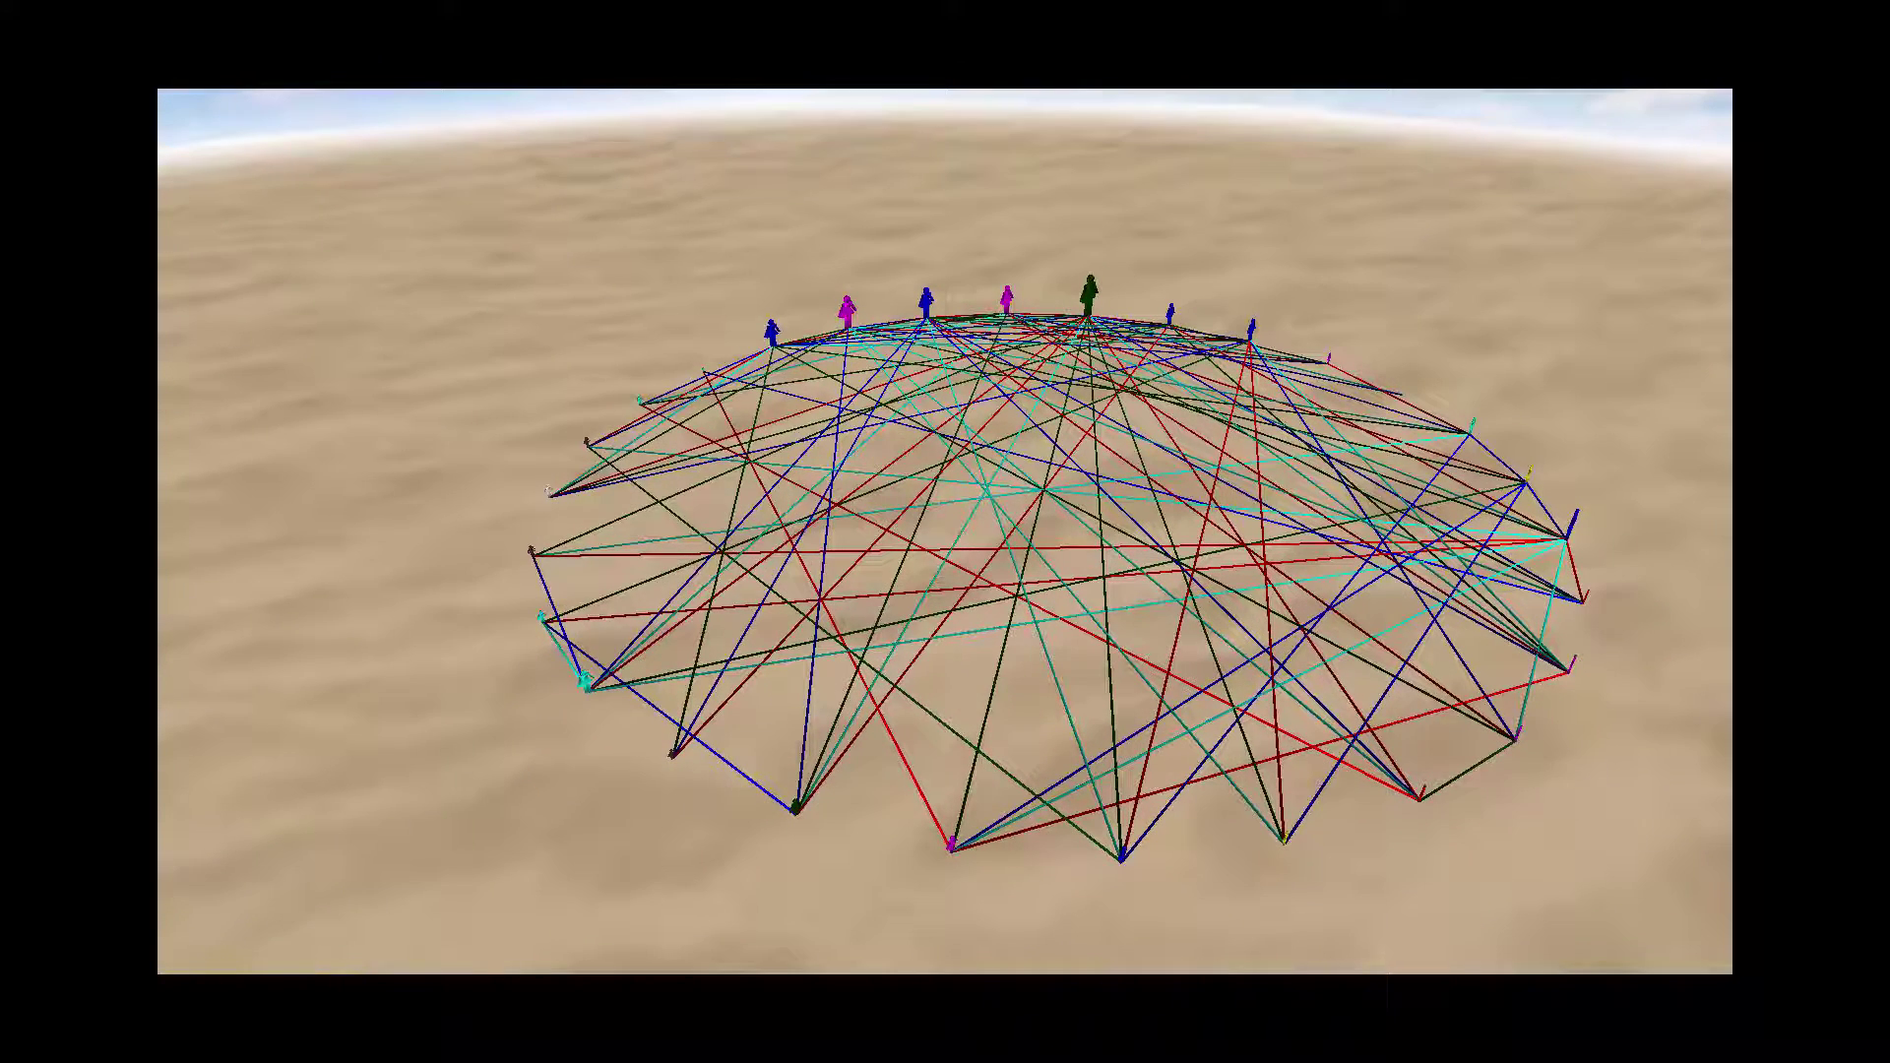
pyautogui.press('Escape')
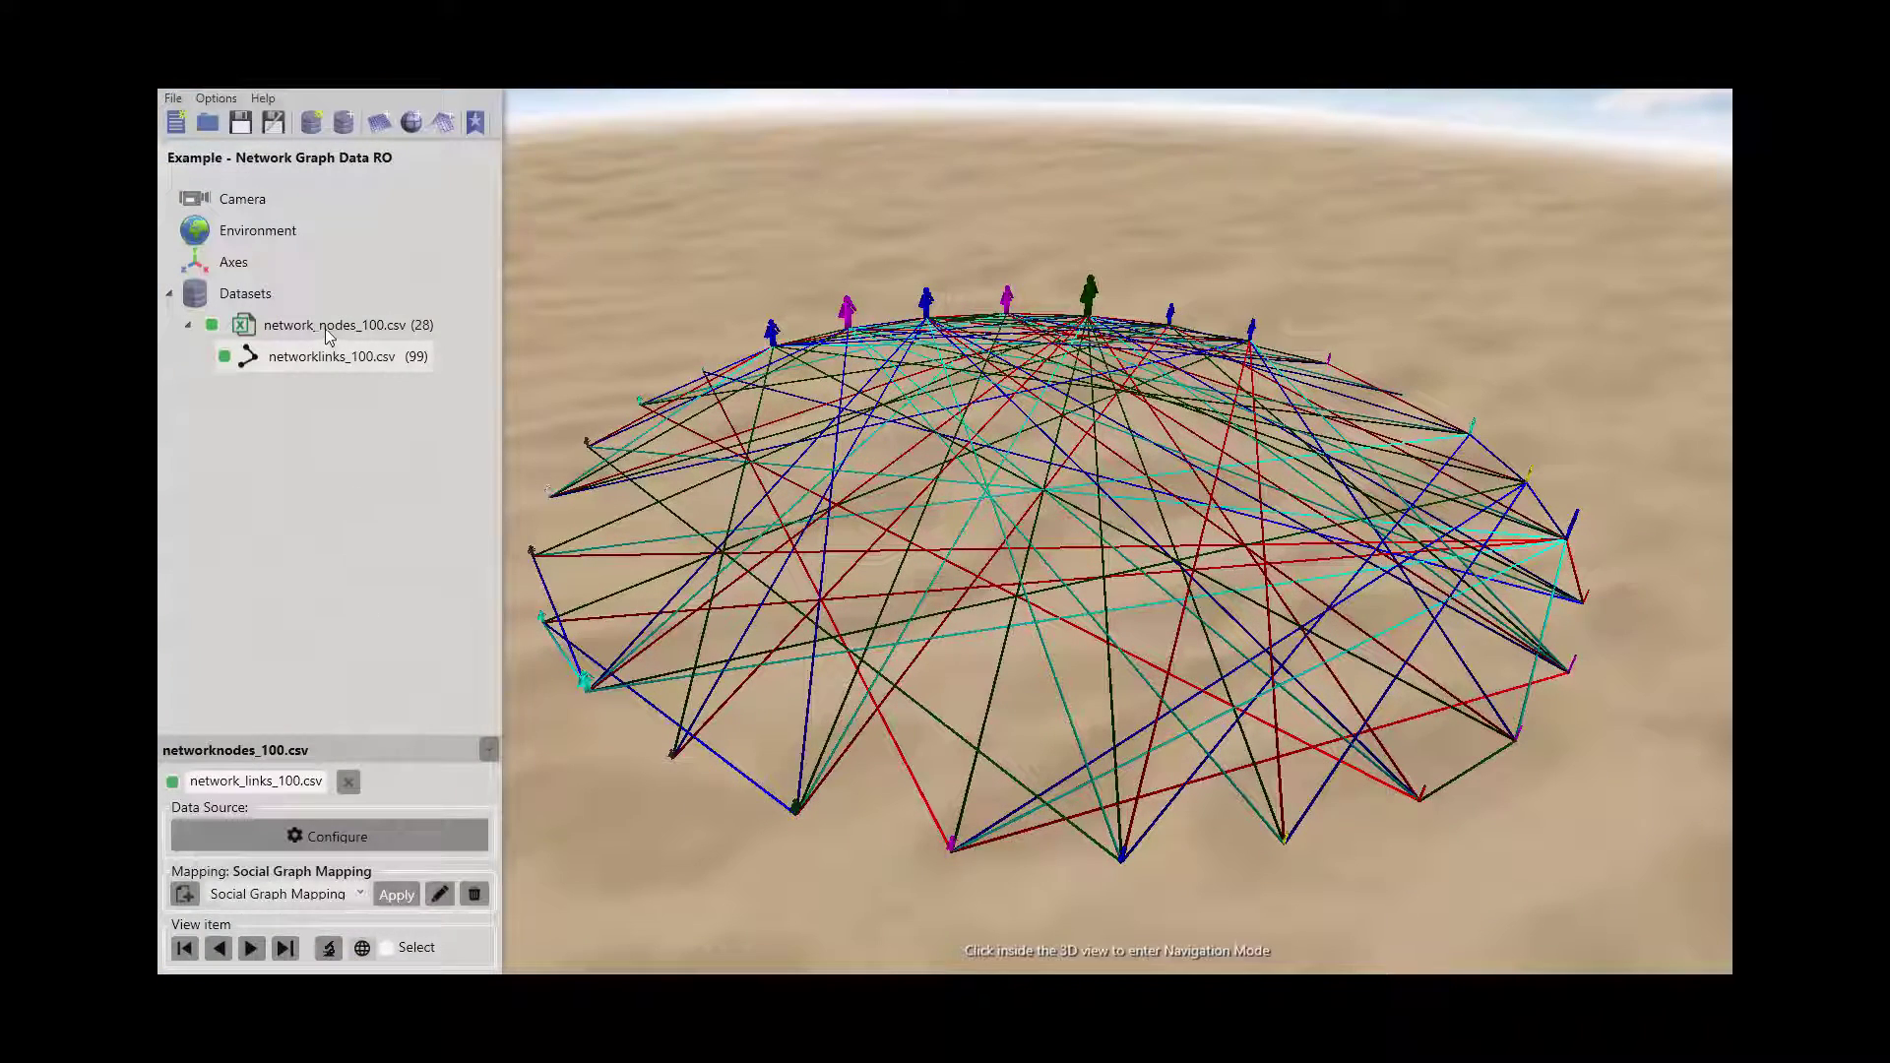
# - Apply the 3D Social Network Mapping to network_nodes_100.csv and reapply the Social Graph Mapping to its links
pyautogui.click(328, 328)
pyautogui.click(359, 826)
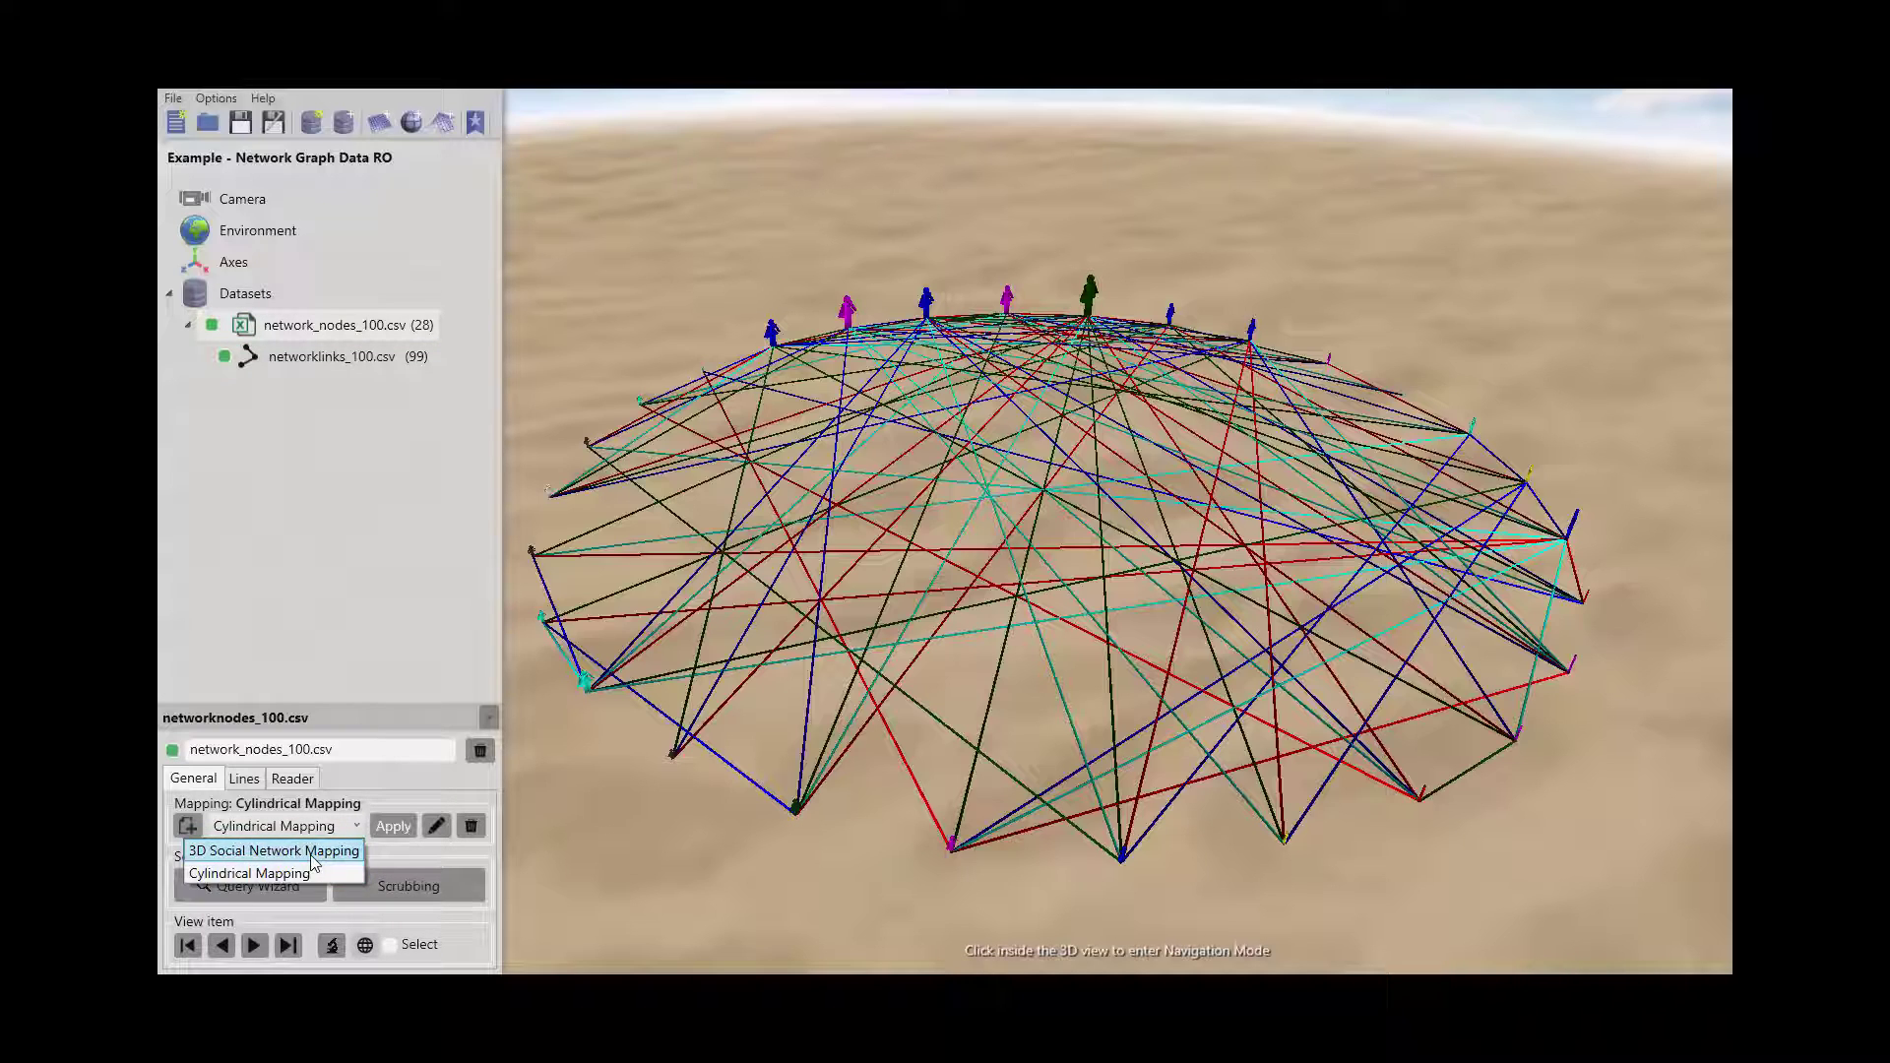
pyautogui.click(310, 852)
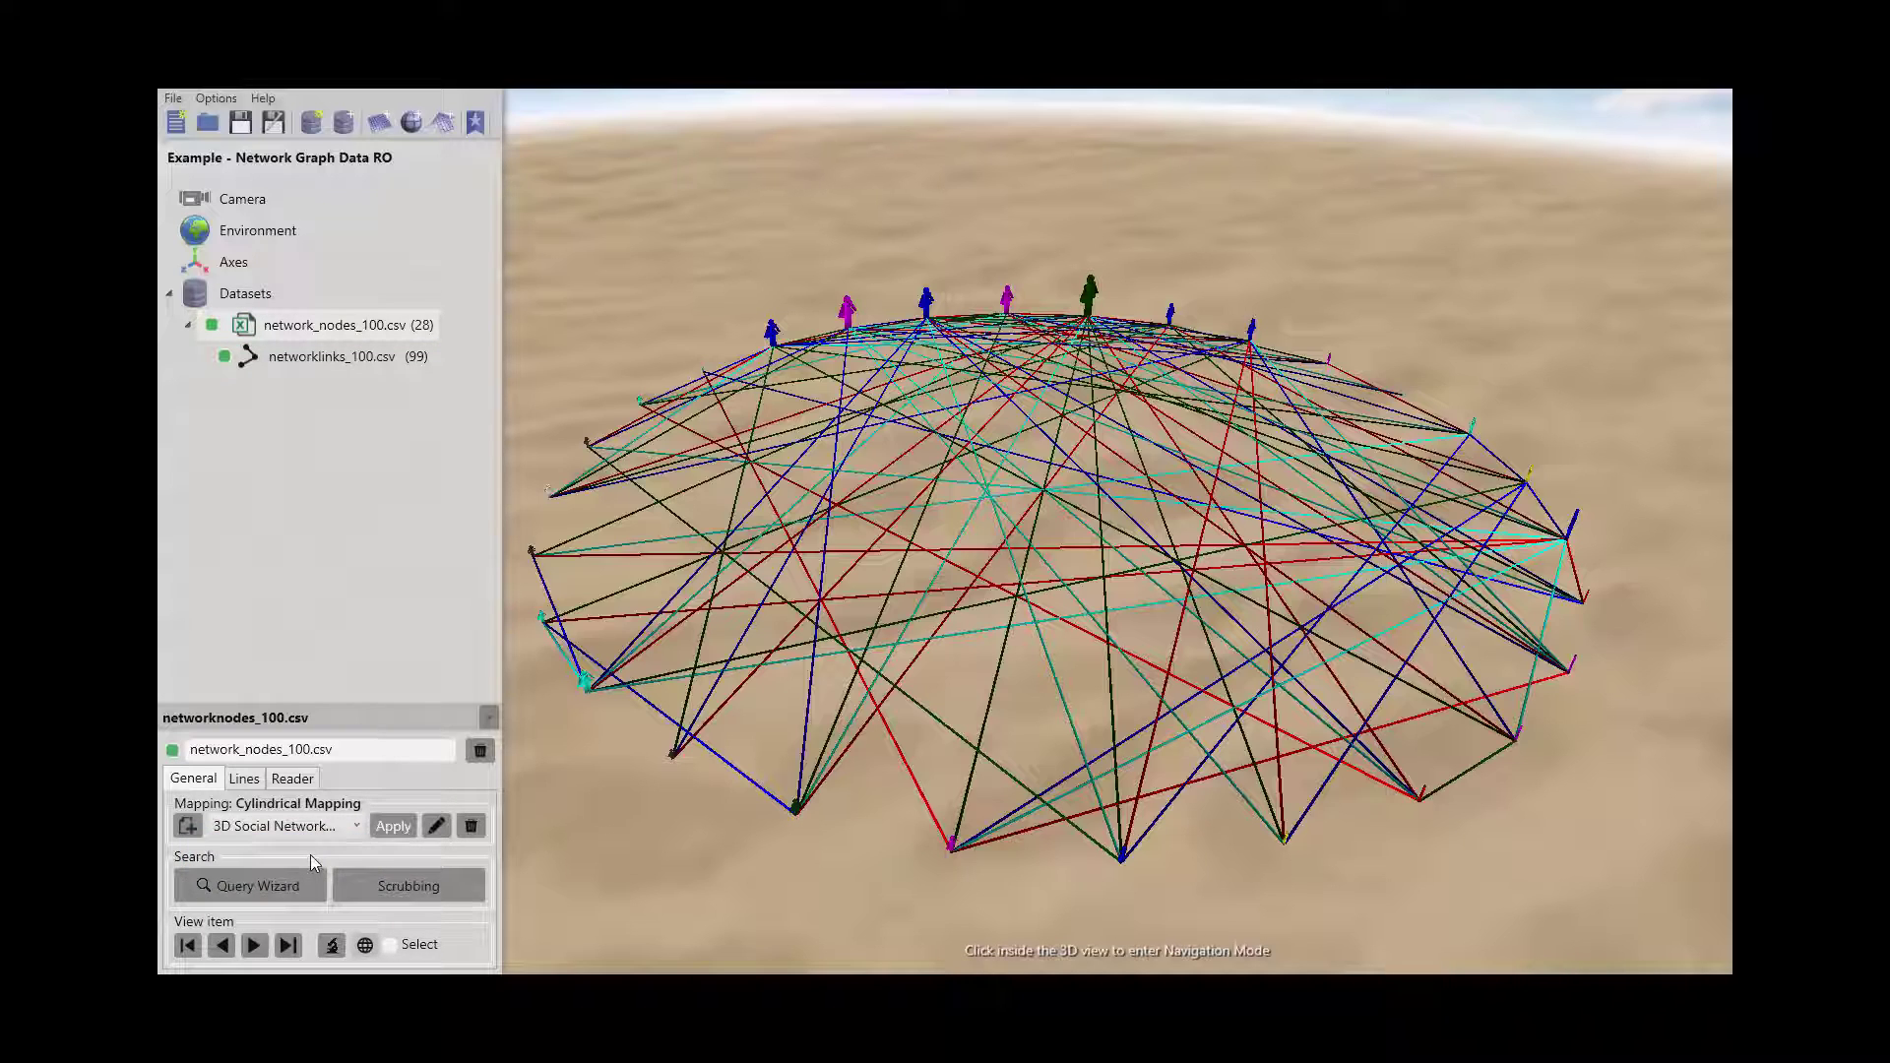
pyautogui.click(382, 829)
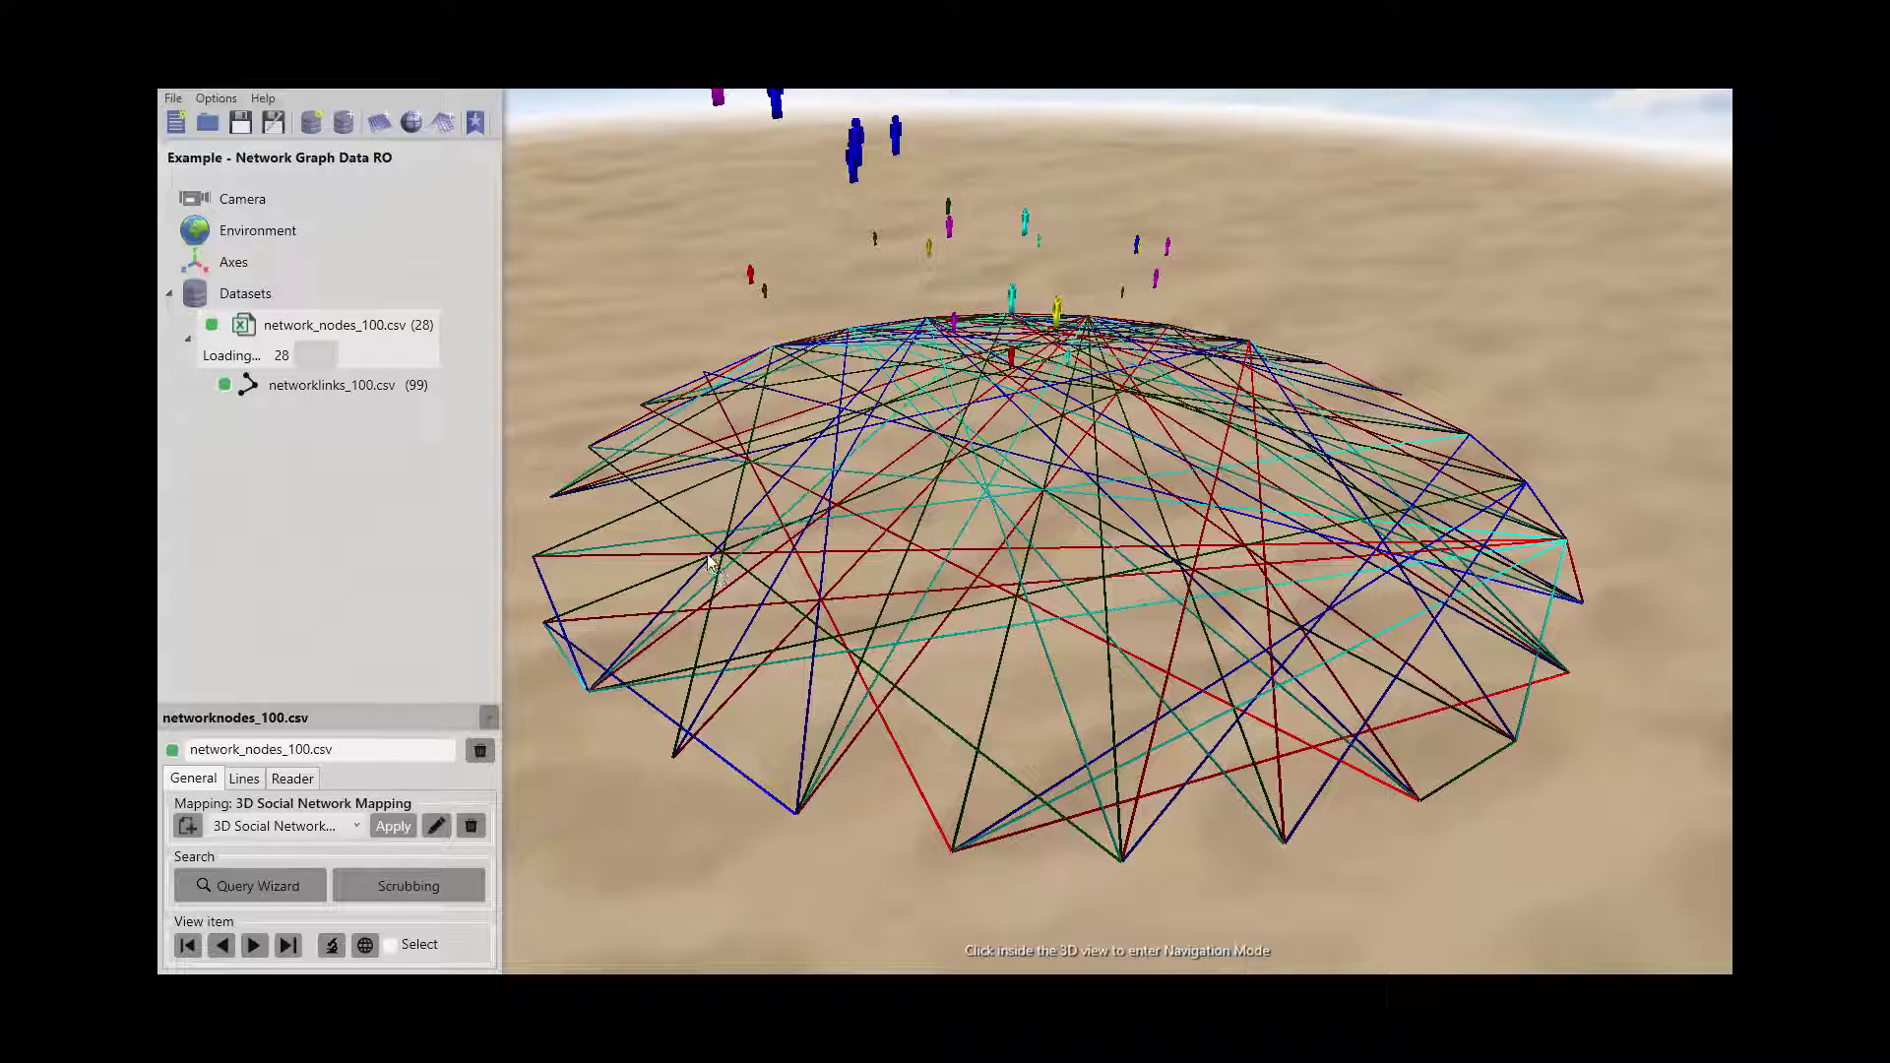
pyautogui.click(328, 386)
pyautogui.click(394, 893)
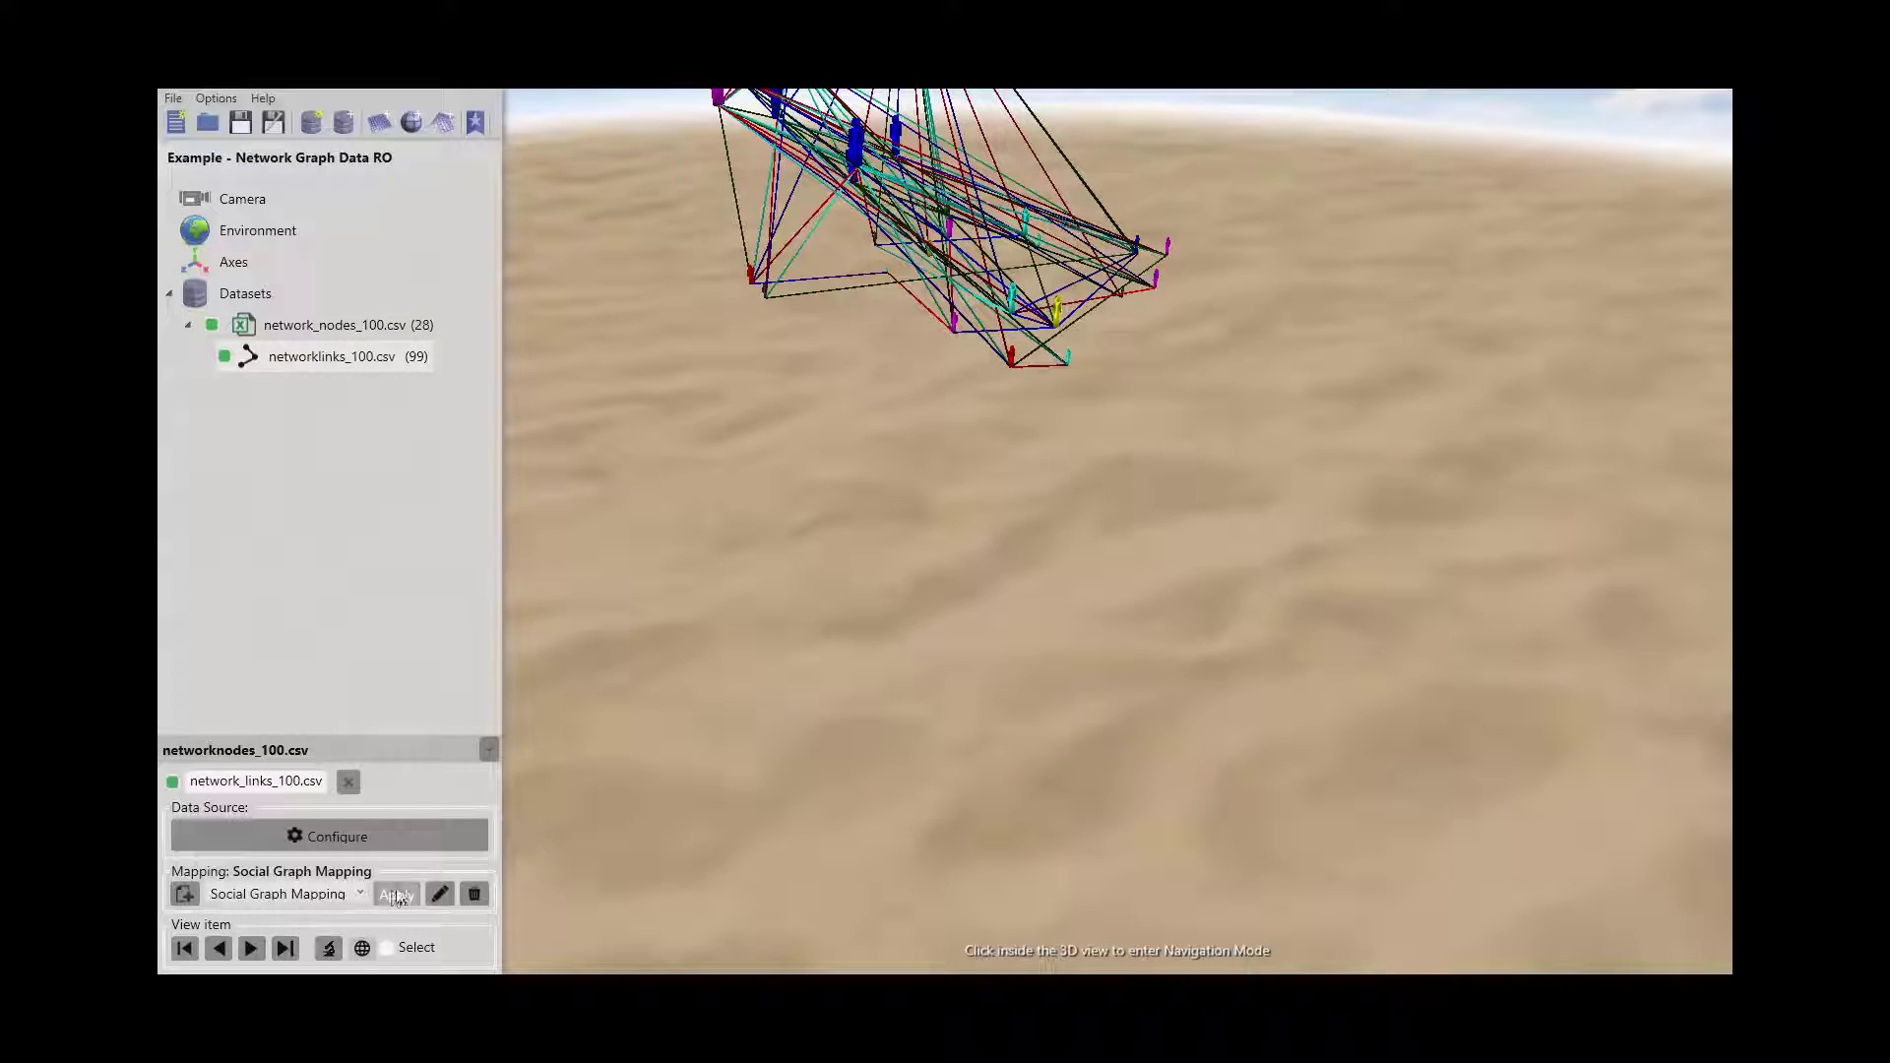
pyautogui.click(666, 519)
pyautogui.press('Escape')
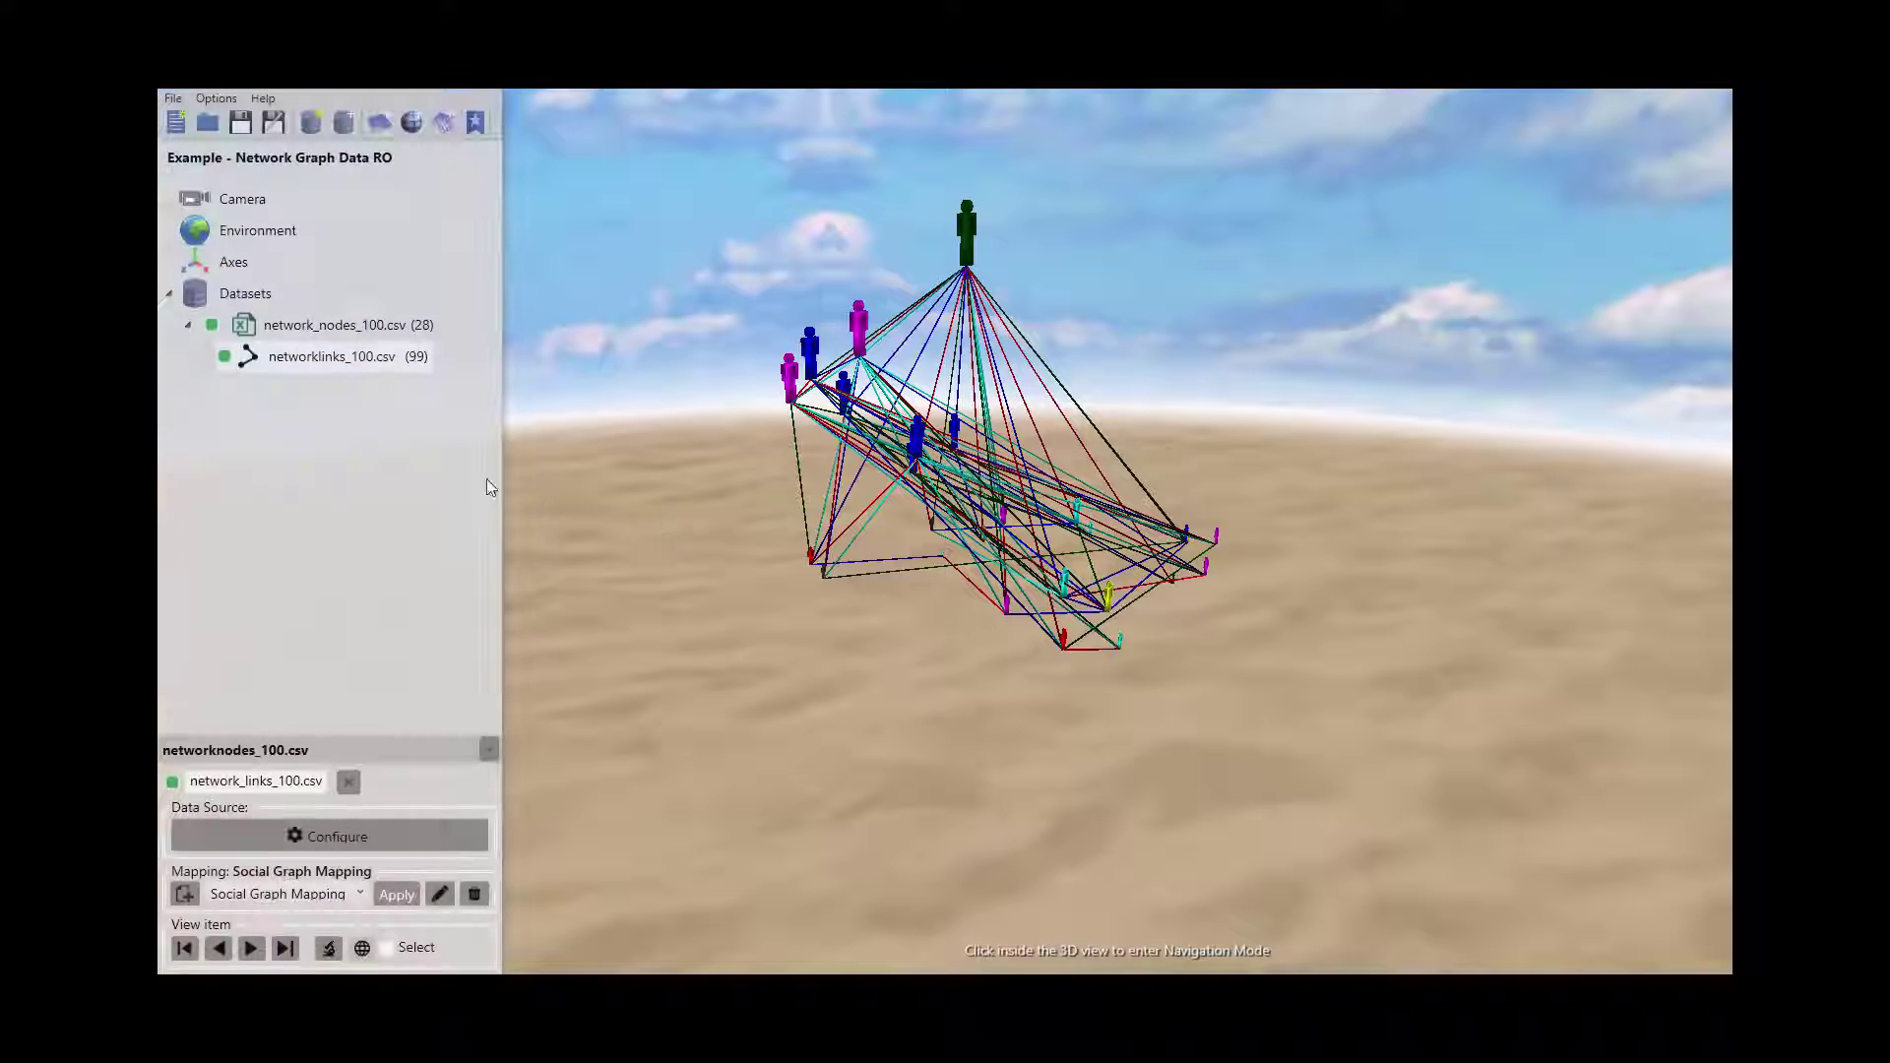
# - Switch network_nodes_100.csv back to the Cylindrical Mapping and reapply the Social Graph Mapping to the links dataset
pyautogui.click(291, 325)
pyautogui.click(295, 825)
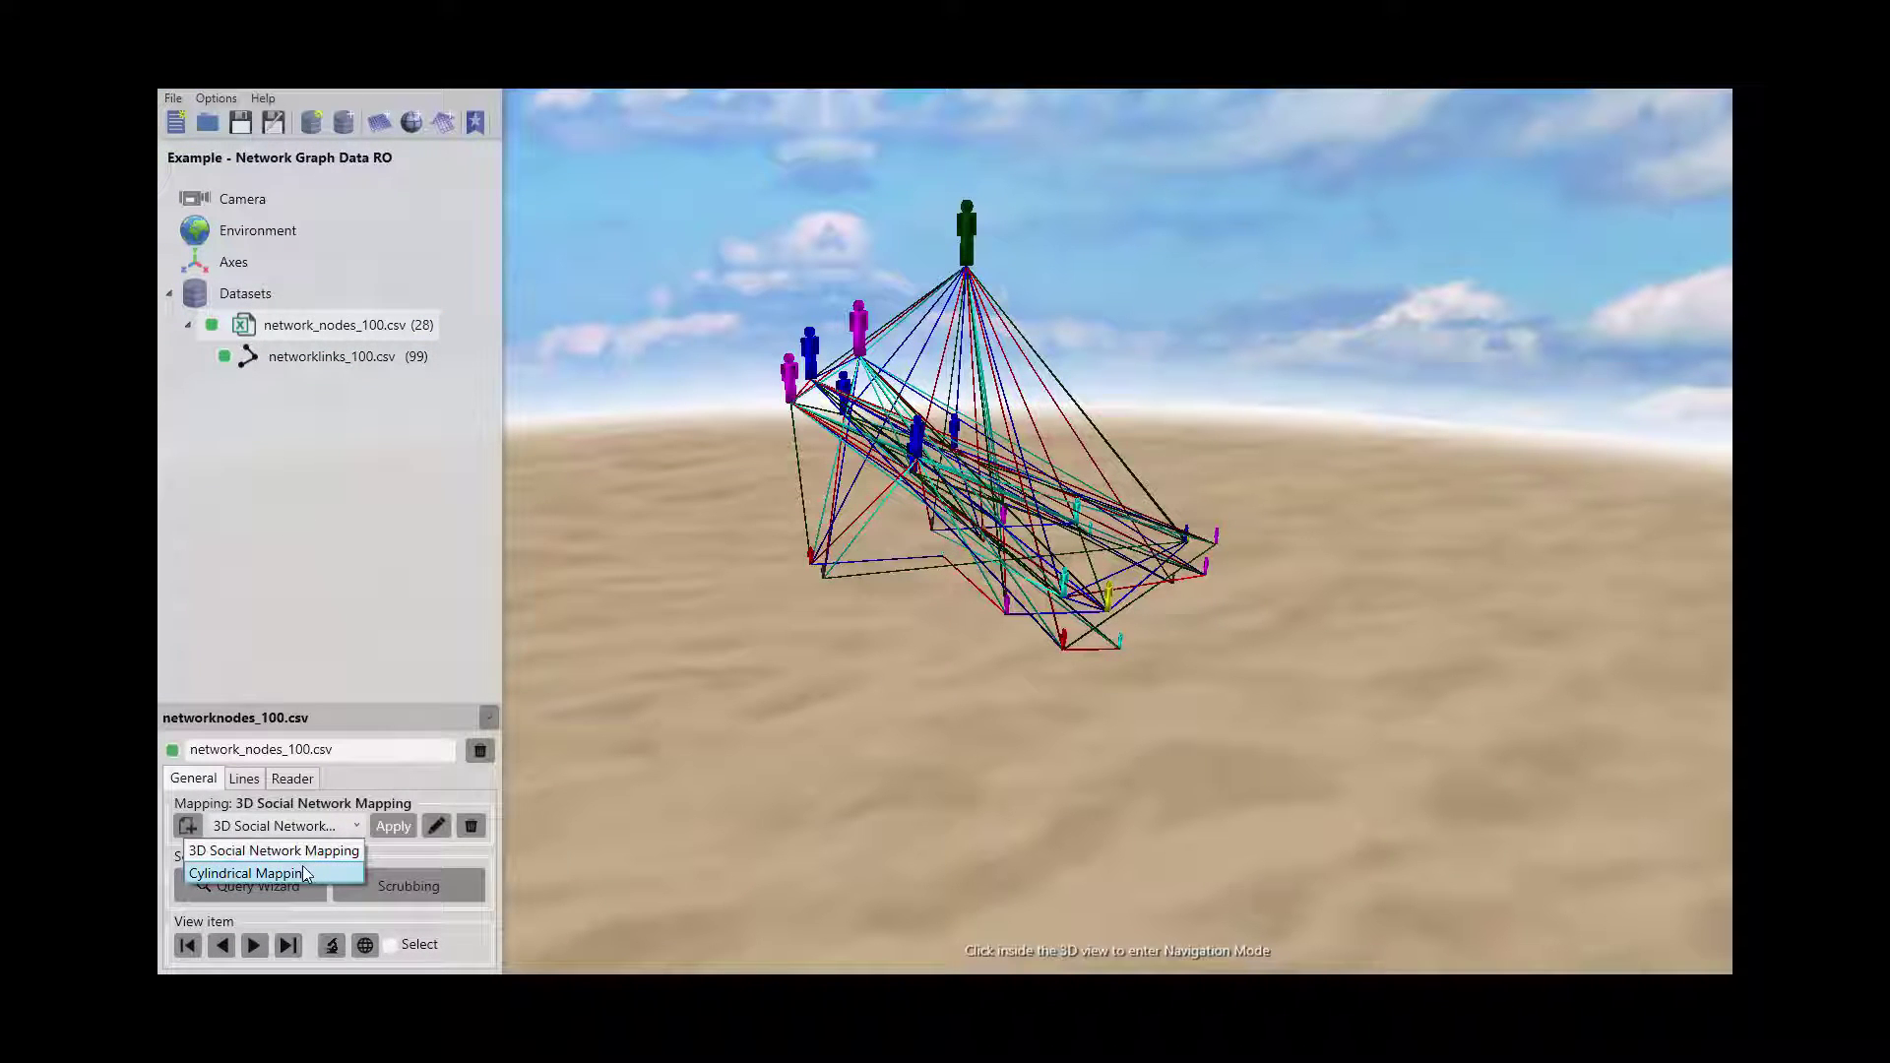
pyautogui.click(256, 873)
pyautogui.click(391, 828)
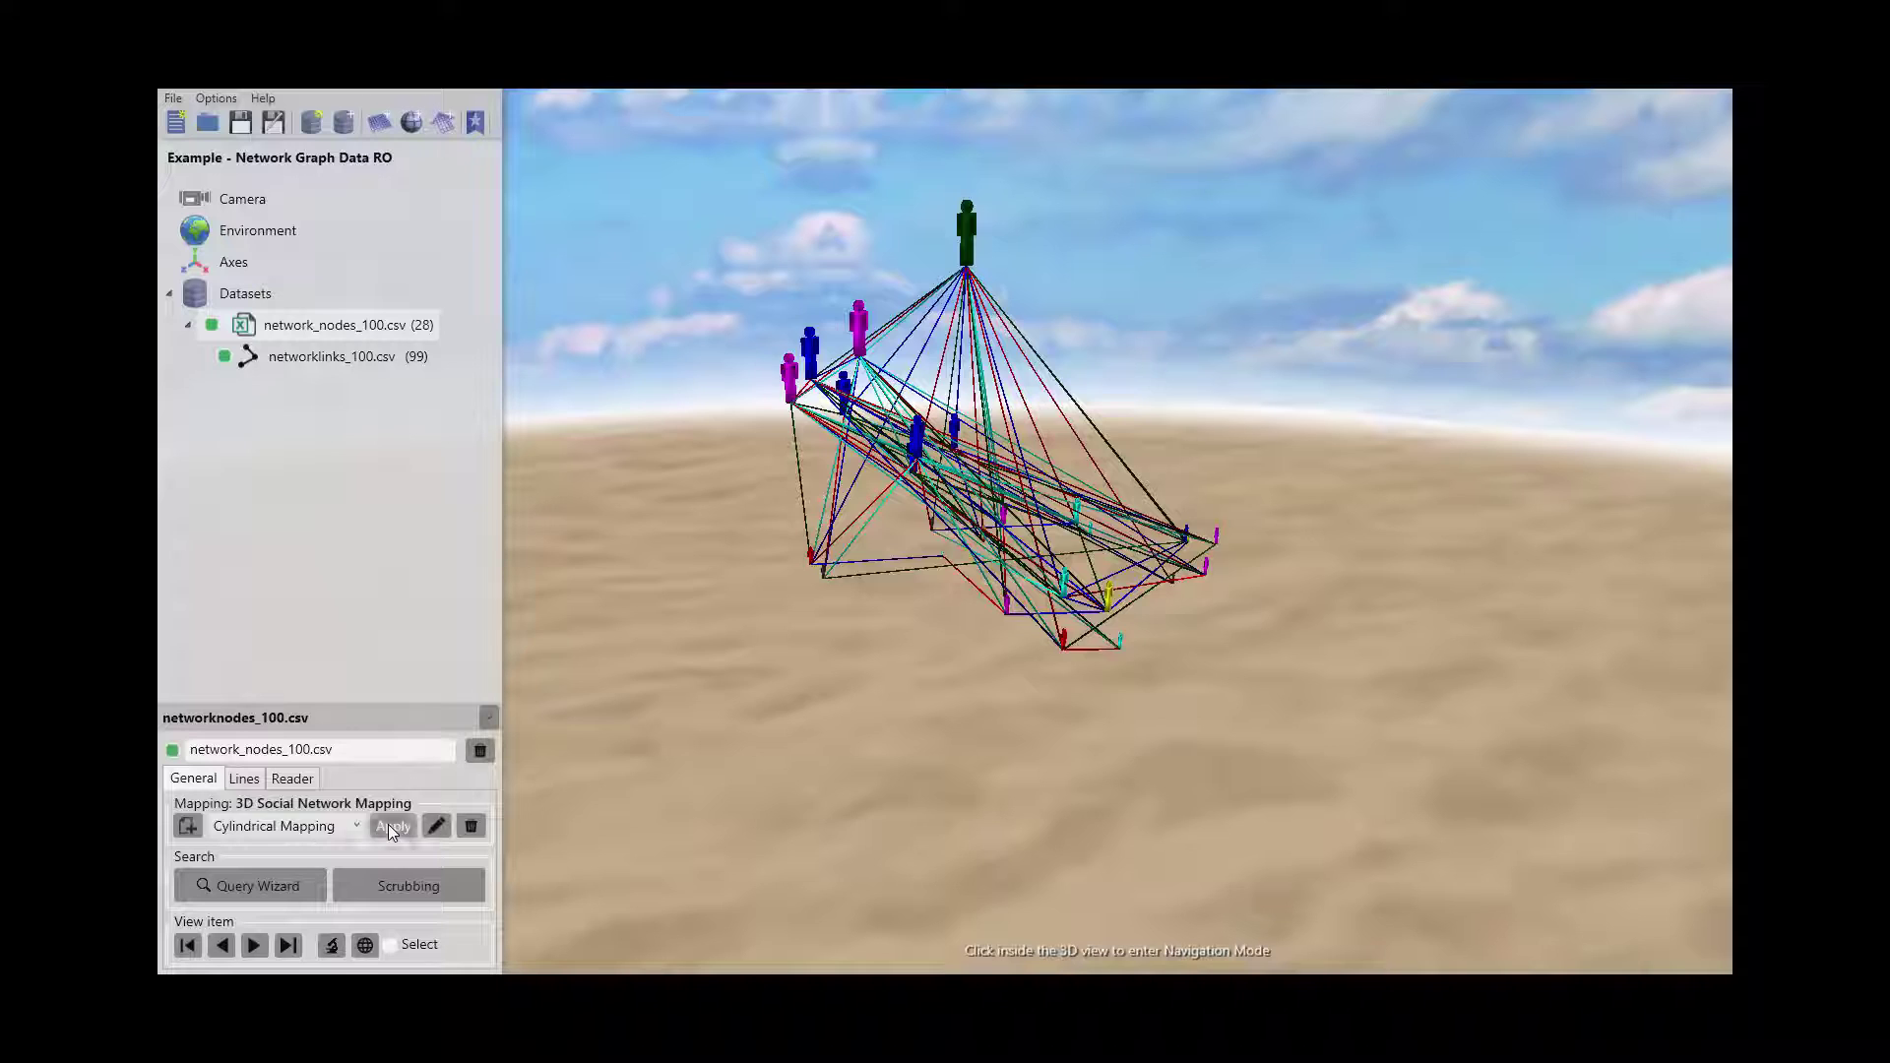
pyautogui.click(300, 392)
pyautogui.click(397, 894)
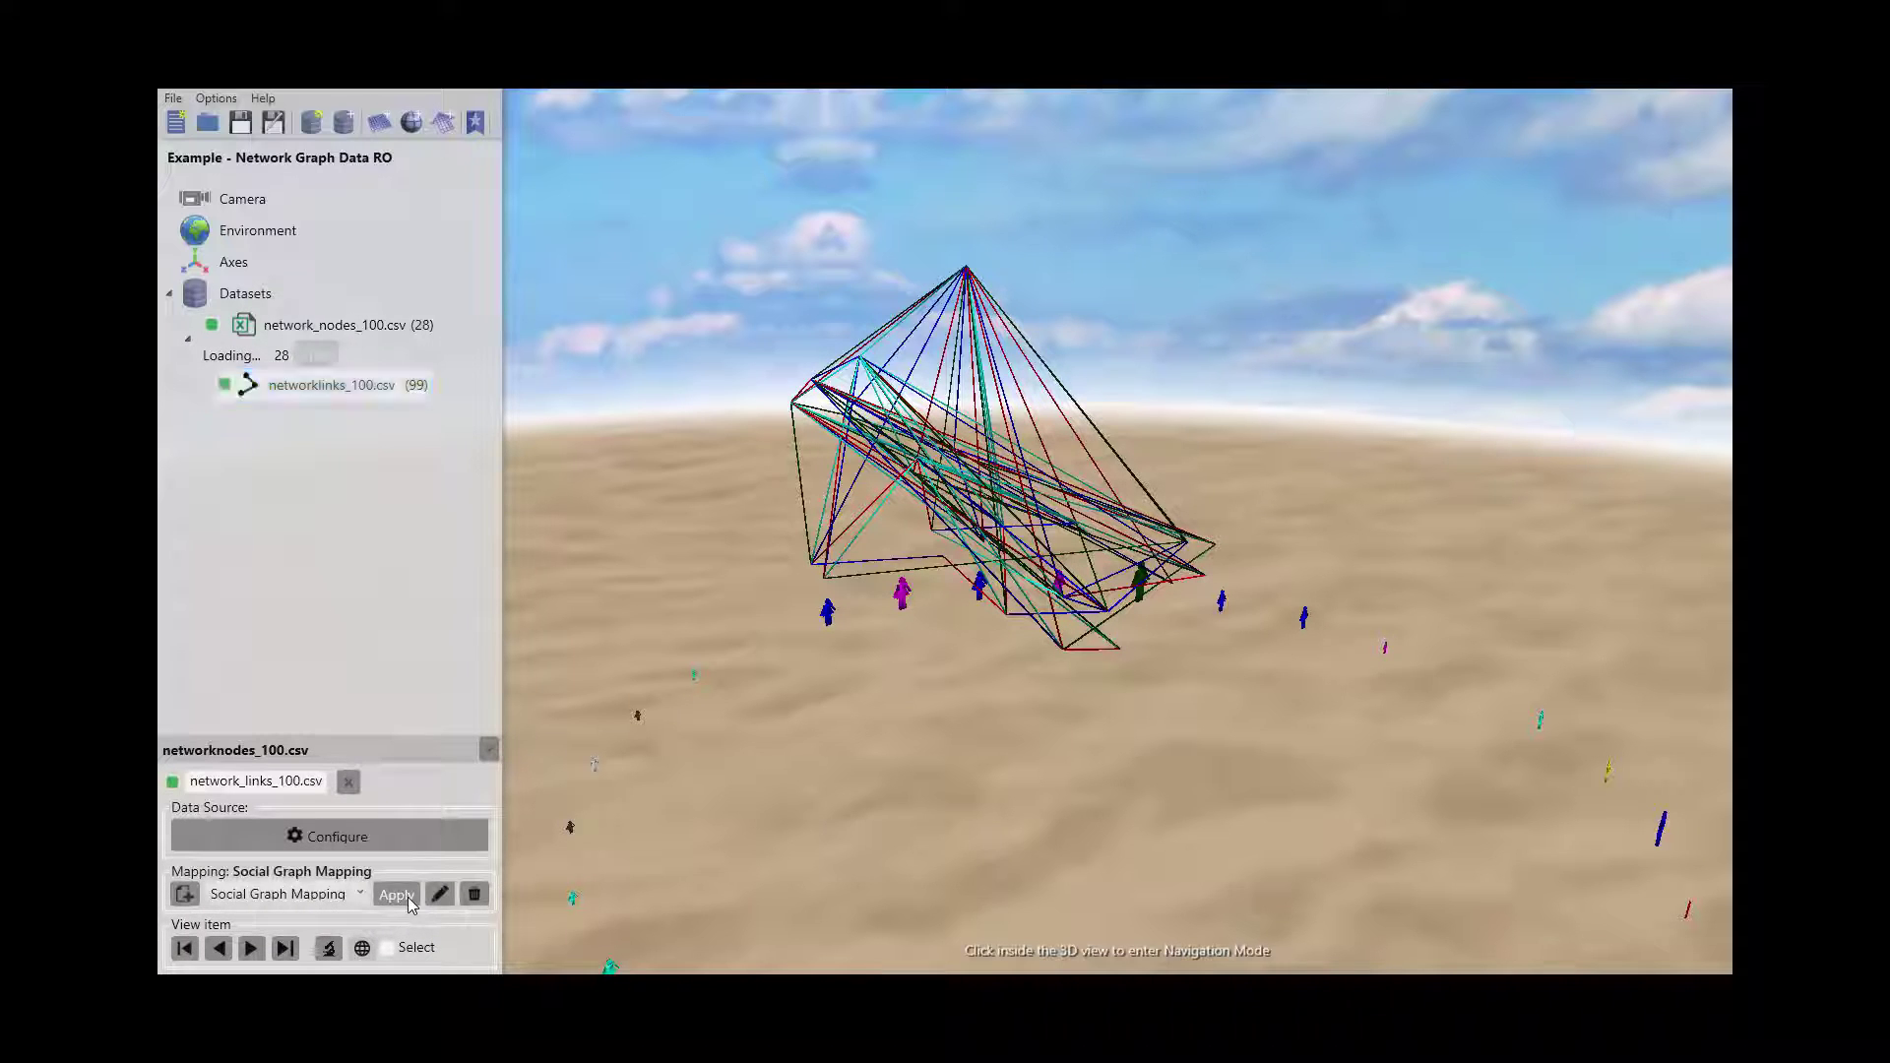
pyautogui.rightClick(1235, 847)
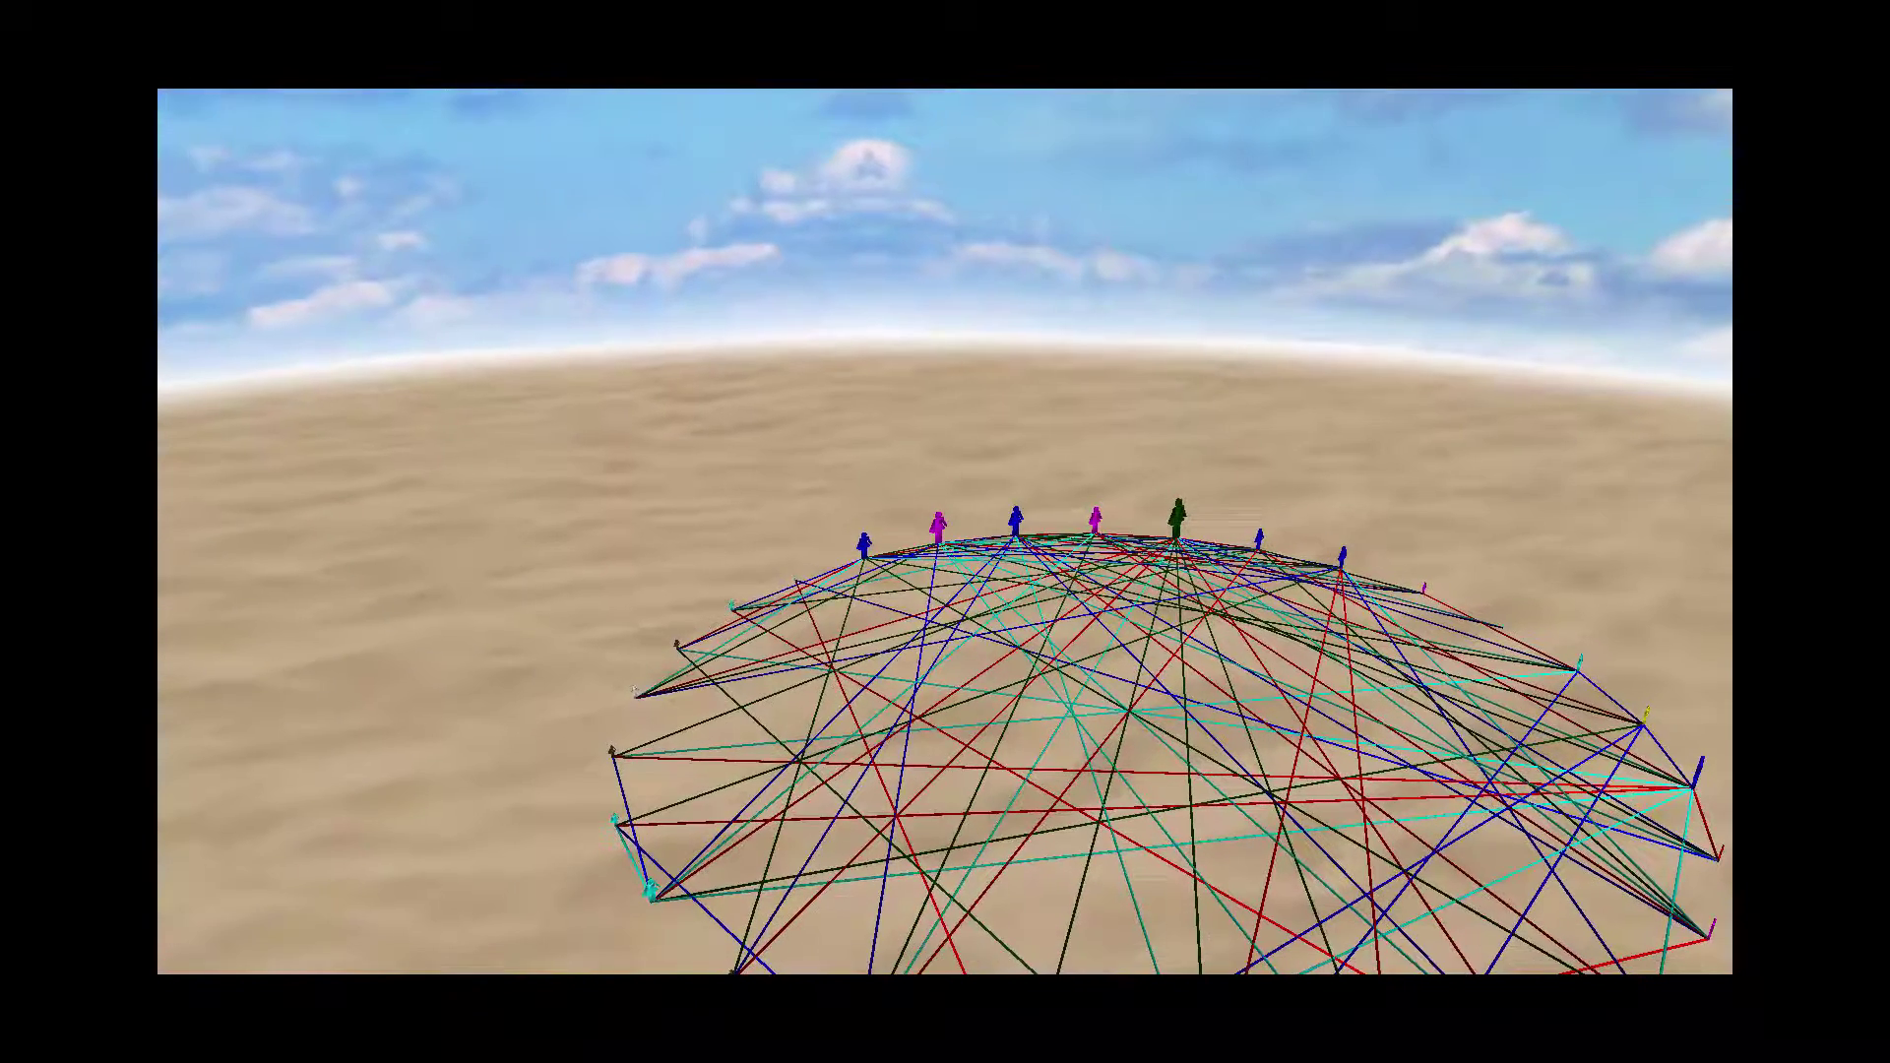